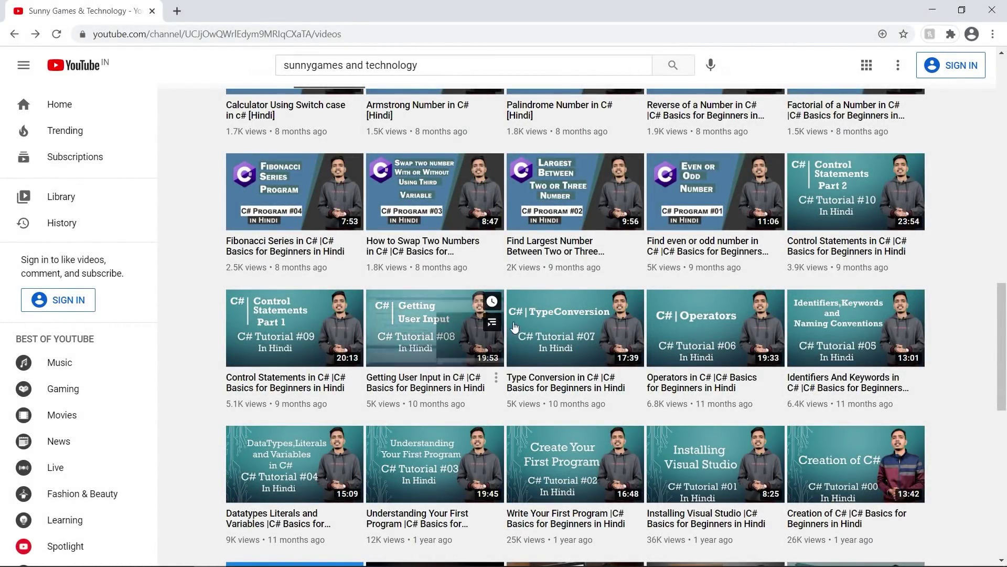
Step: Create a new C# Script in the Assets folder and name it PlayerScript
scroll(502, 326, up, 4)
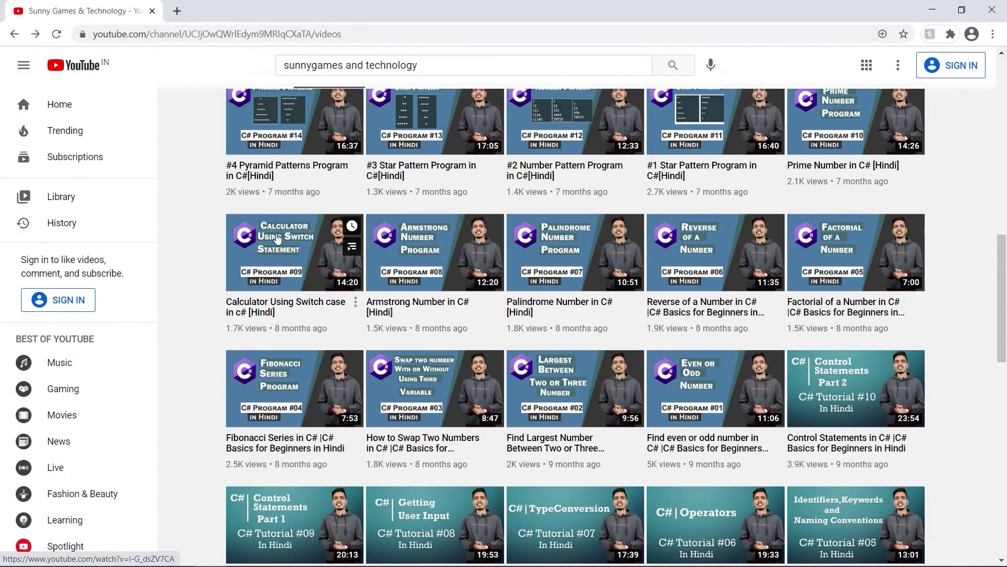
scroll(278, 239, up, 1)
scroll(735, 231, up, 3)
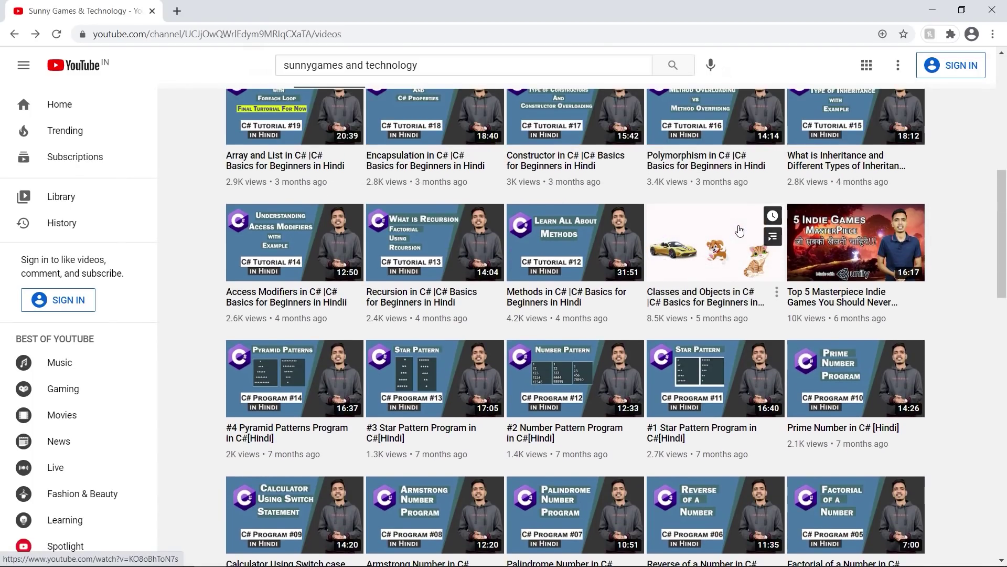
scroll(470, 238, up, 3)
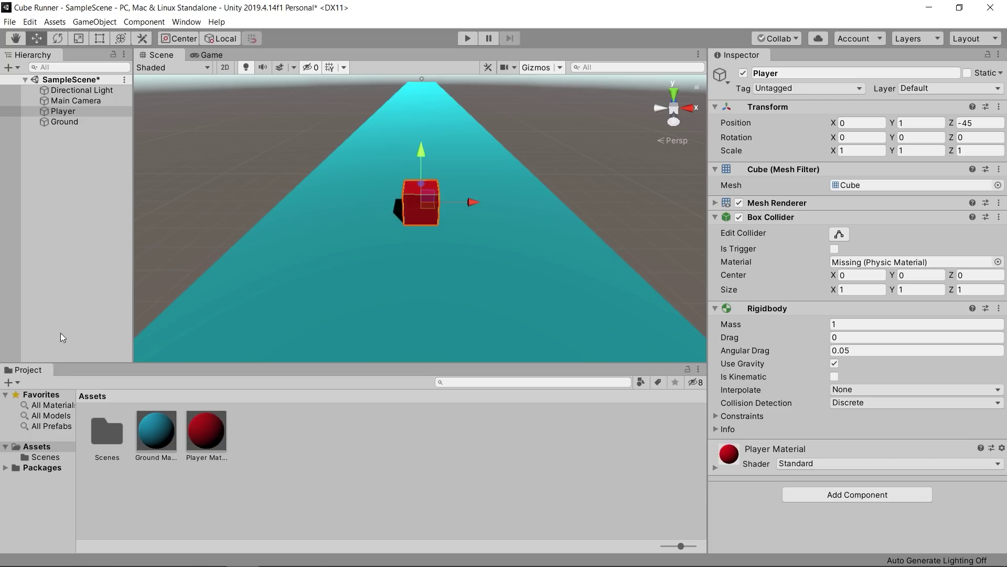
right_click(275, 423)
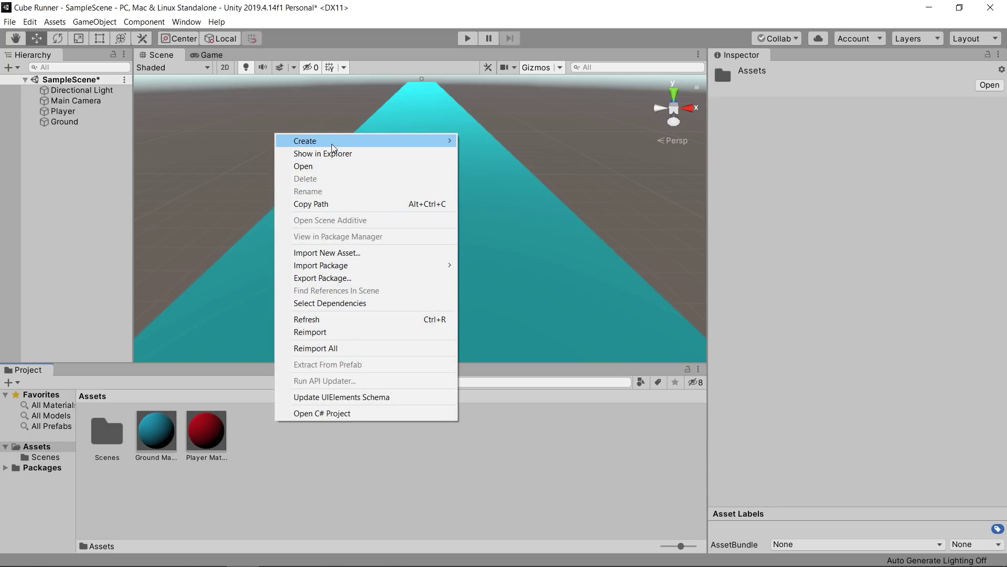
mouse_move(333, 141)
click(496, 150)
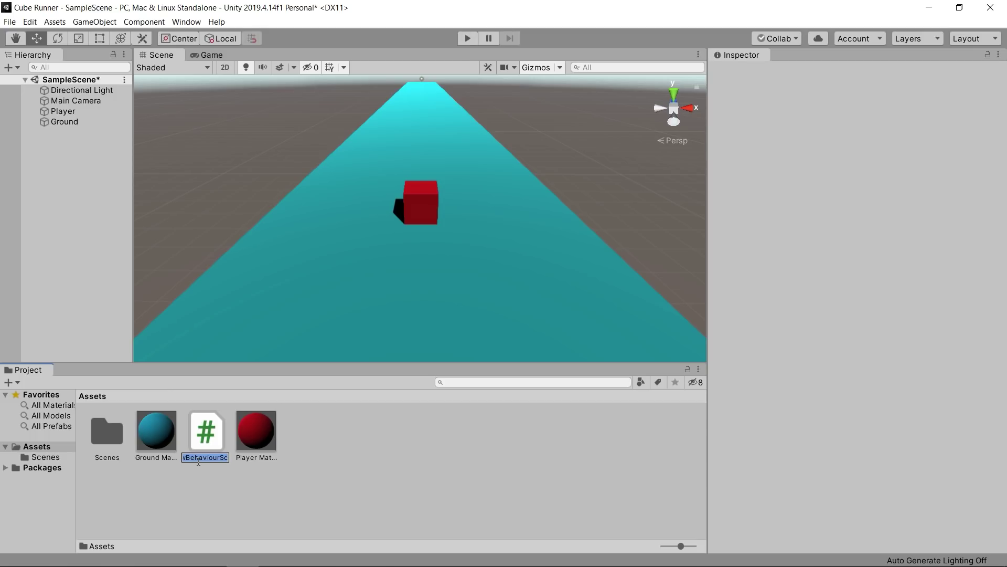
key(BackSpace)
text(layerScript)
key(Return)
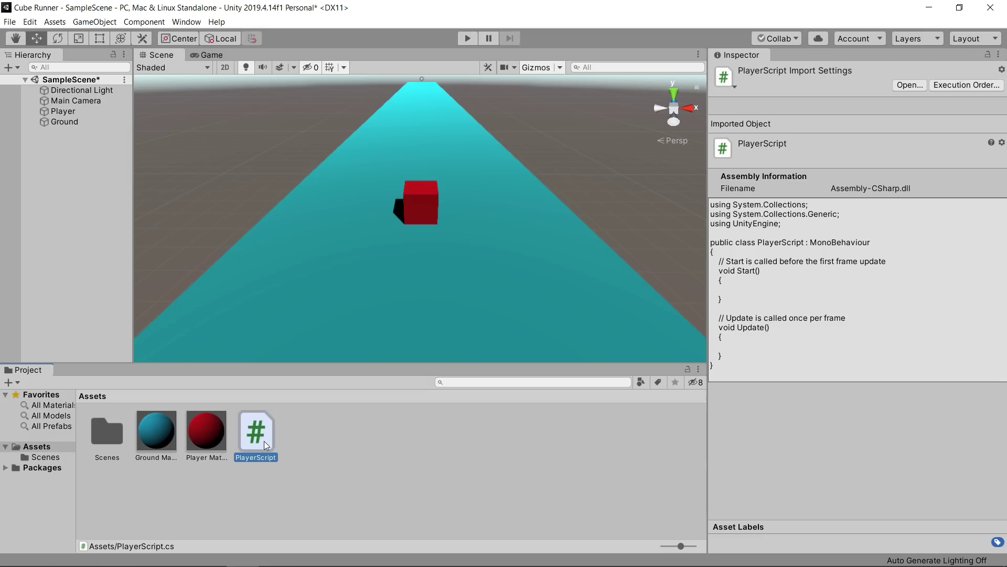
Step: Set External Script Editor to Visual Studio 2019 (Community) in Preferences > External Tools
double_click(264, 444)
click(29, 21)
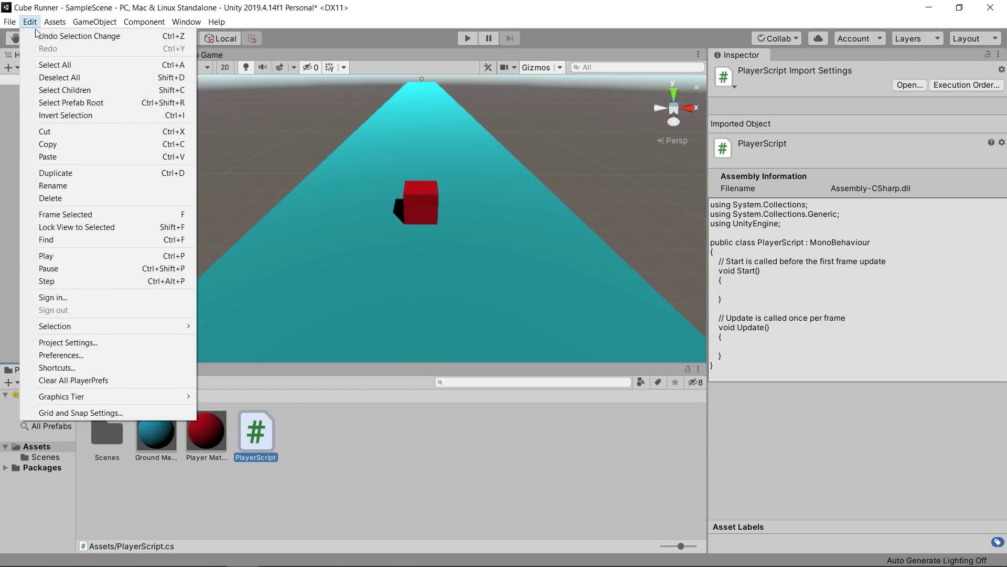
click(61, 355)
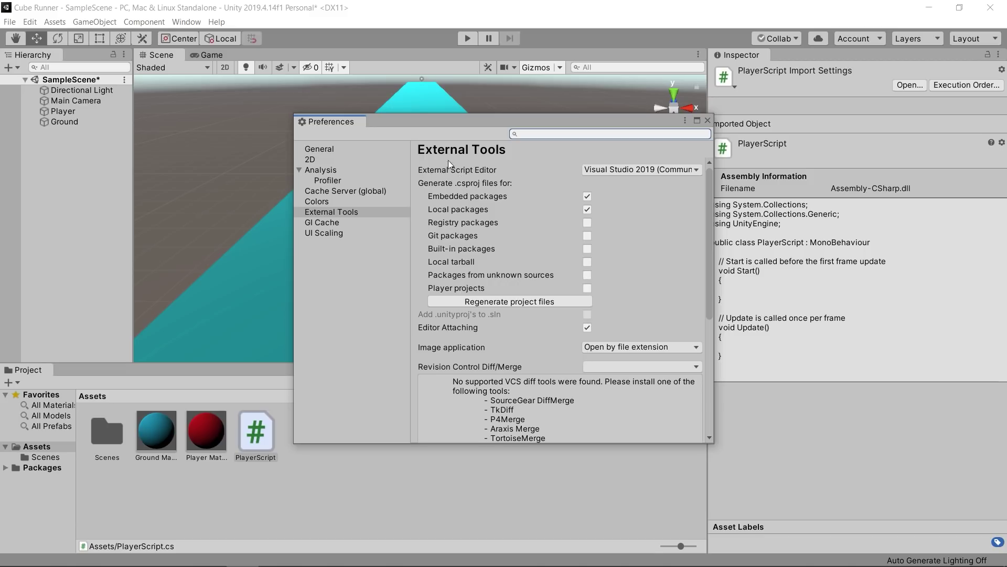
click(634, 169)
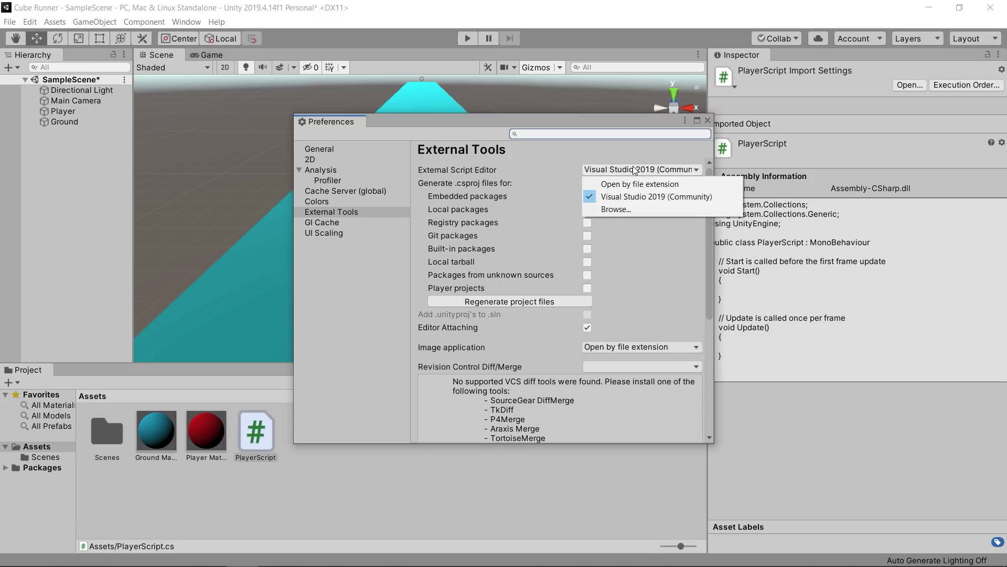
click(623, 196)
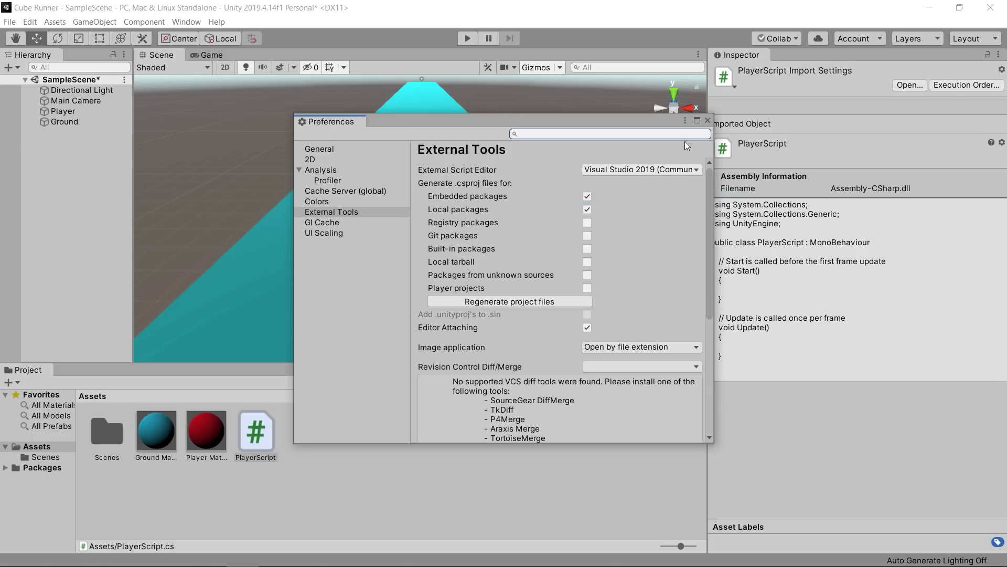
click(707, 121)
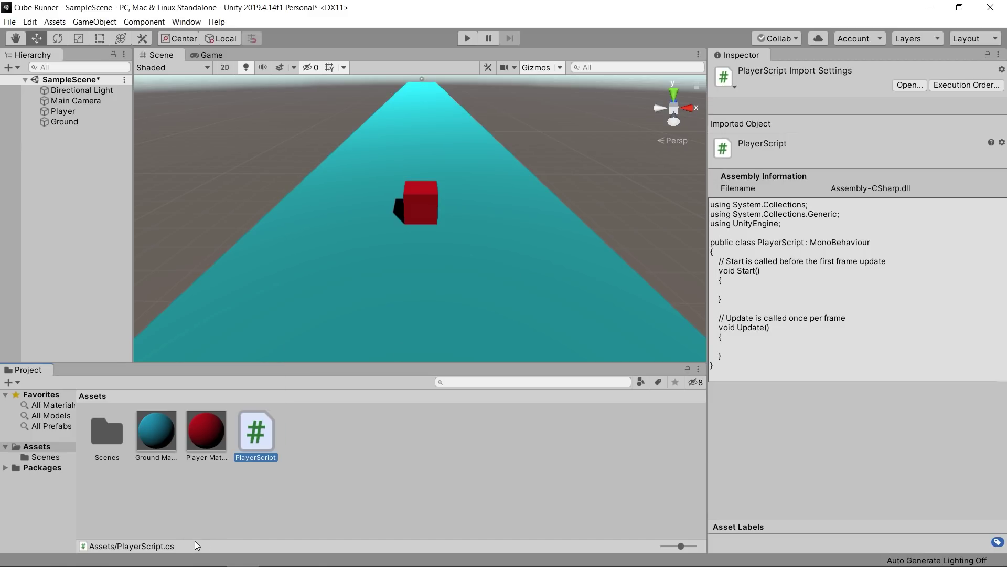
Step: Open PlayerScript in Visual Studio and select the PlayerScript class name and MonoBehaviour base class
double_click(262, 424)
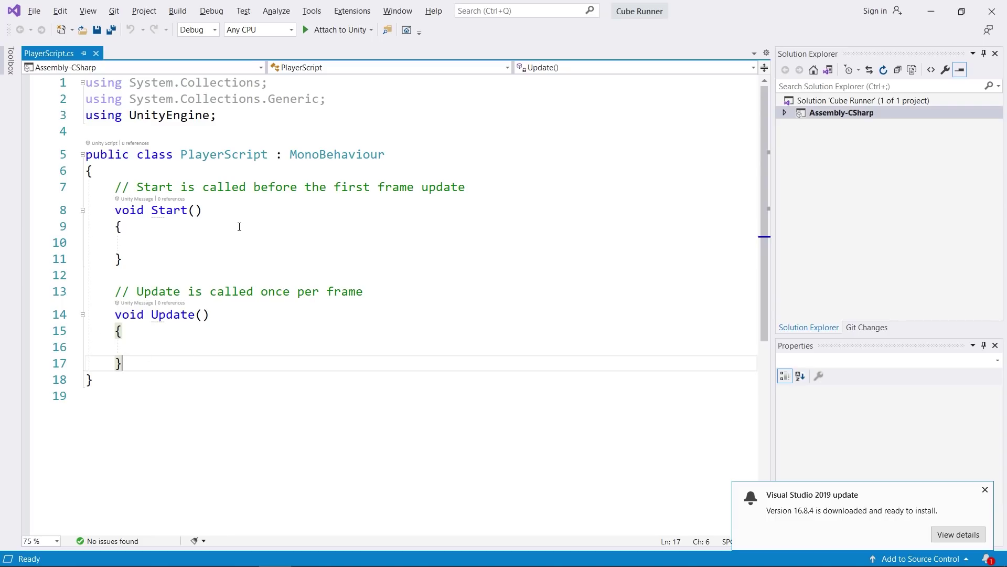
drag(181, 157, 268, 156)
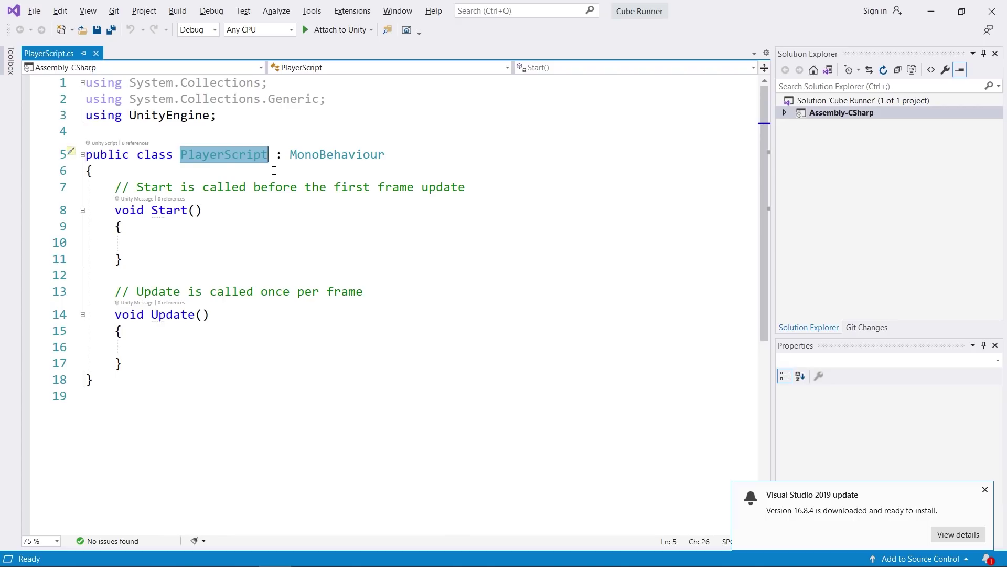
drag(290, 154, 386, 155)
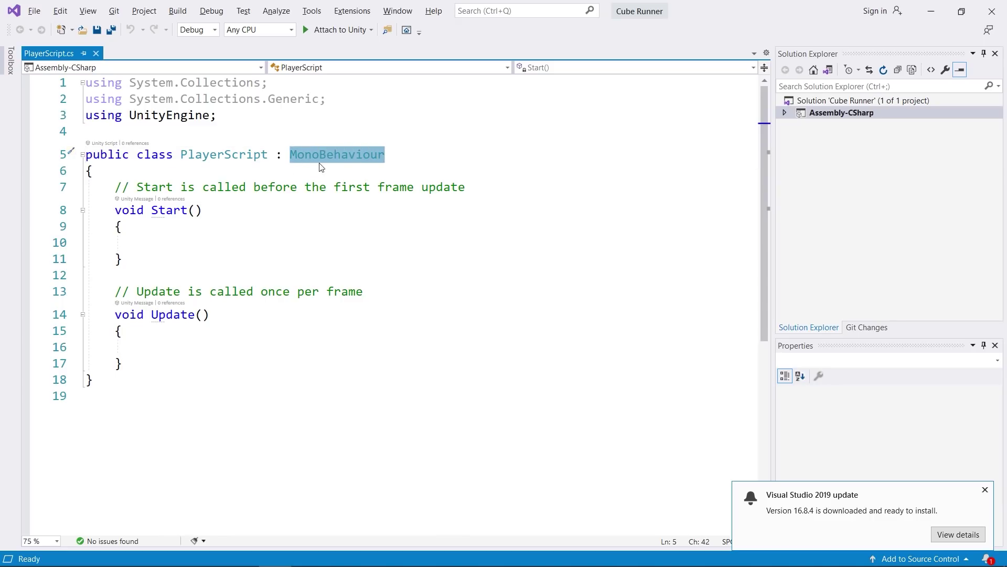
mouse_move(323, 152)
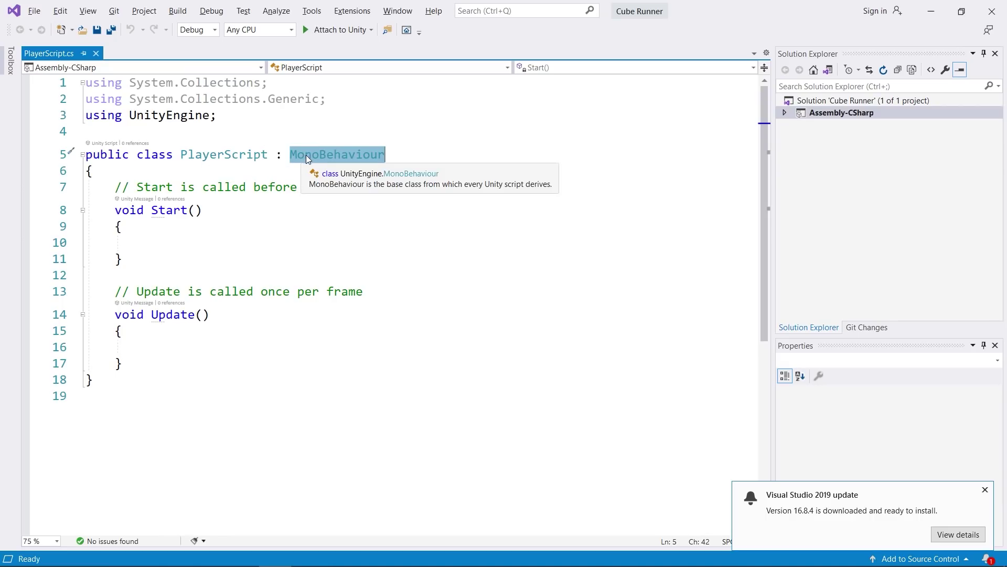
Step: Select the Start and Update() method names, leaving the caret inside Update
click(206, 171)
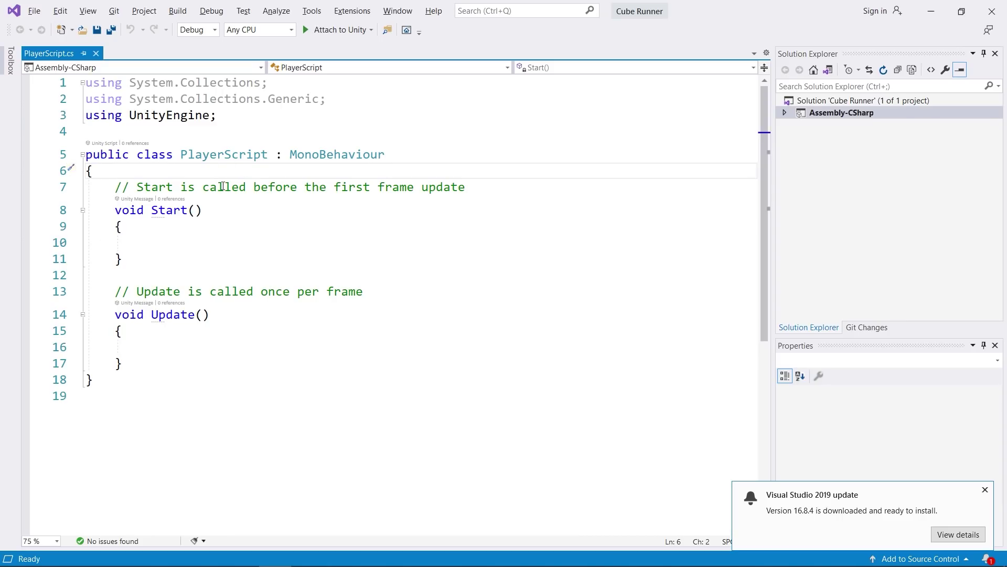
click(152, 210)
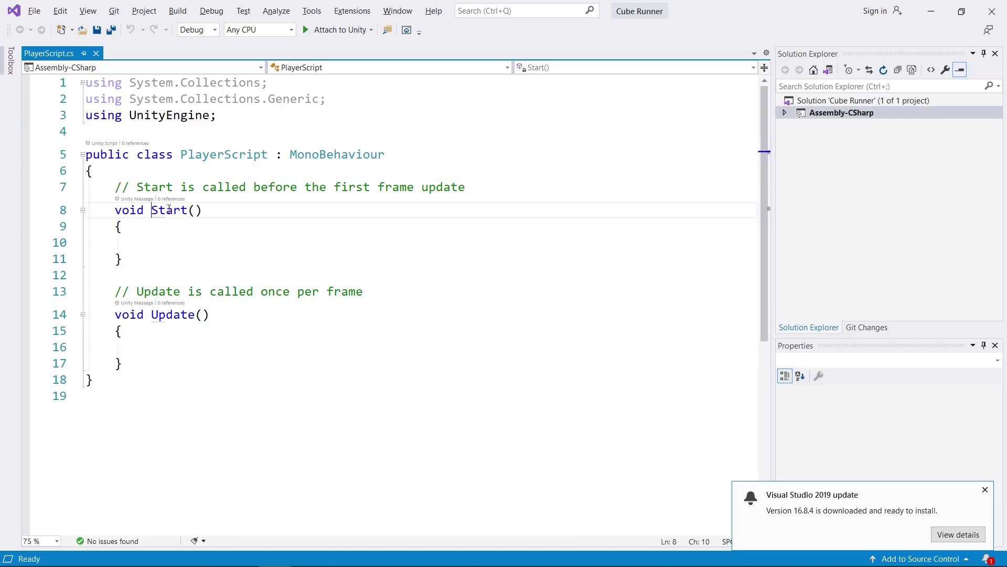
drag(169, 210, 202, 210)
drag(152, 315, 210, 314)
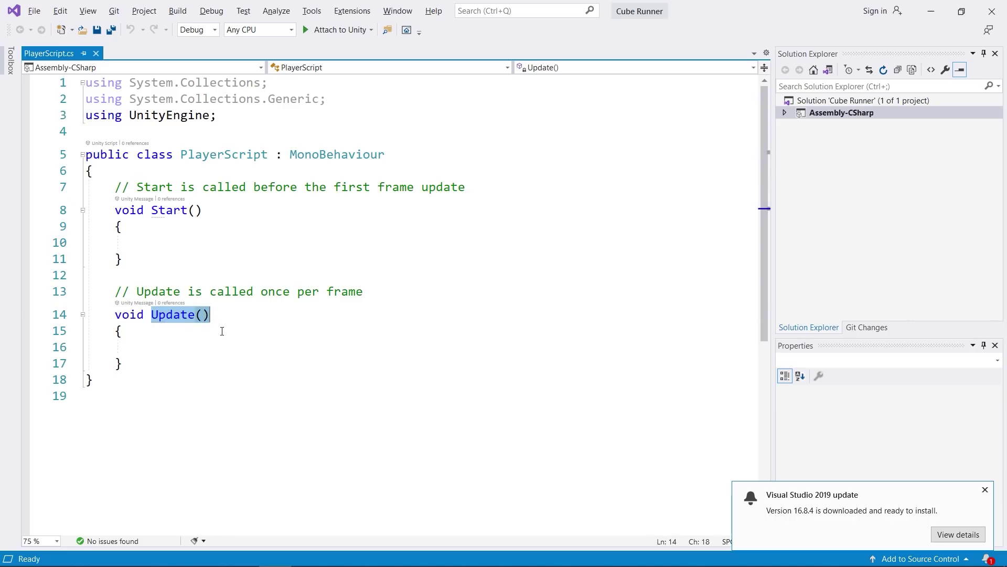
click(208, 346)
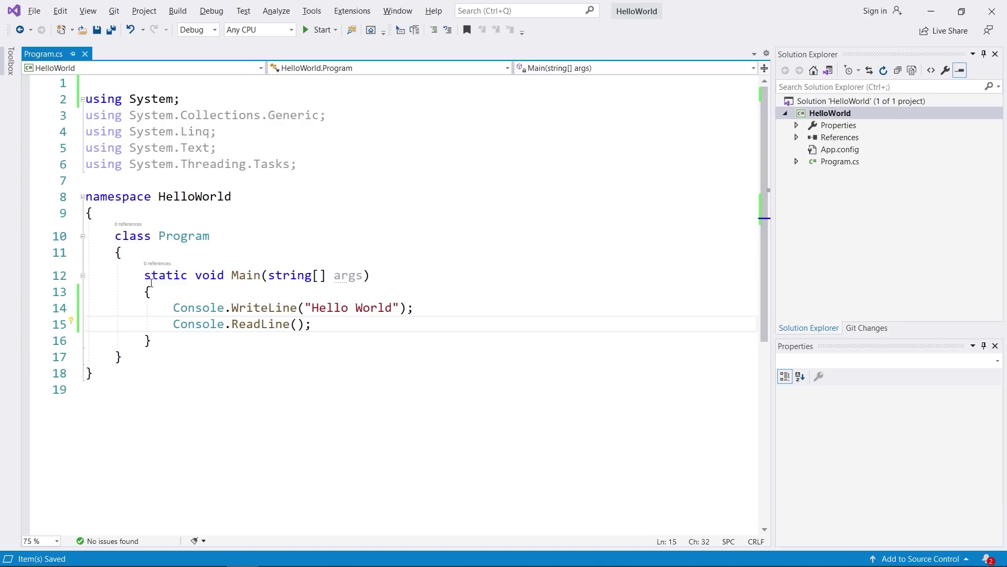
Step: Select the Main method signature in Program.cs
drag(144, 275, 403, 283)
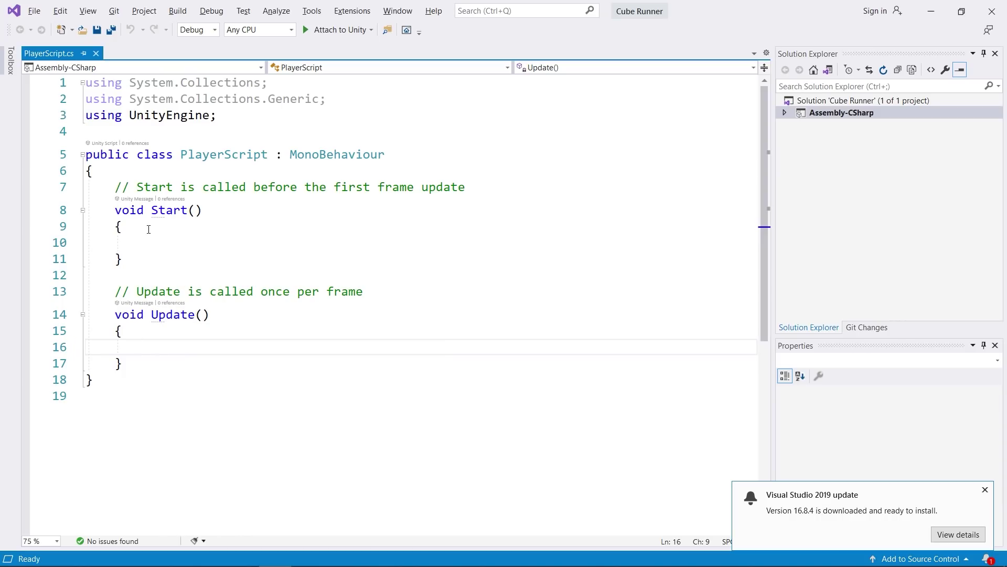
Step: Write Debug.Log("Hello World"); inside the Start method using IntelliSense completions
click(148, 243)
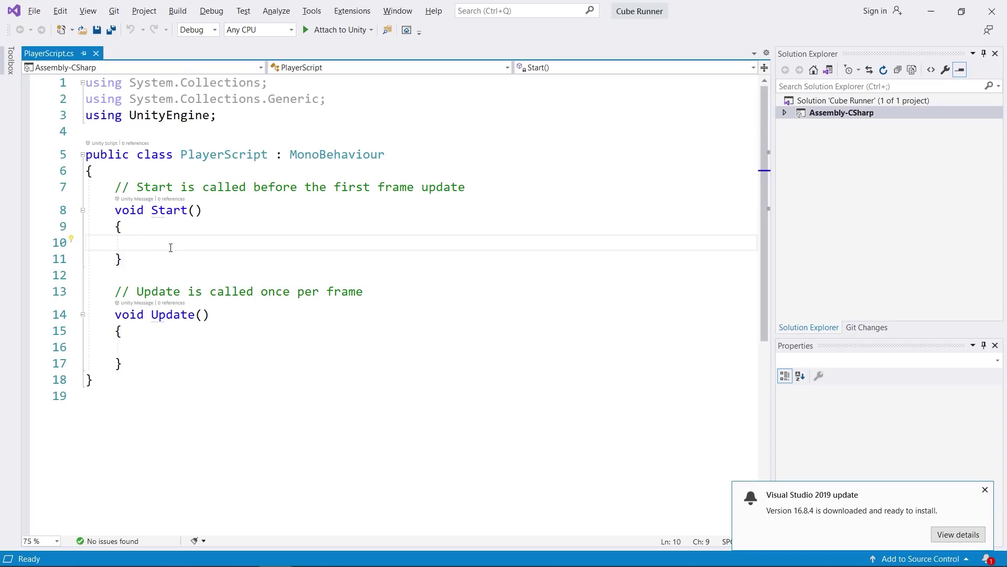
text(De)
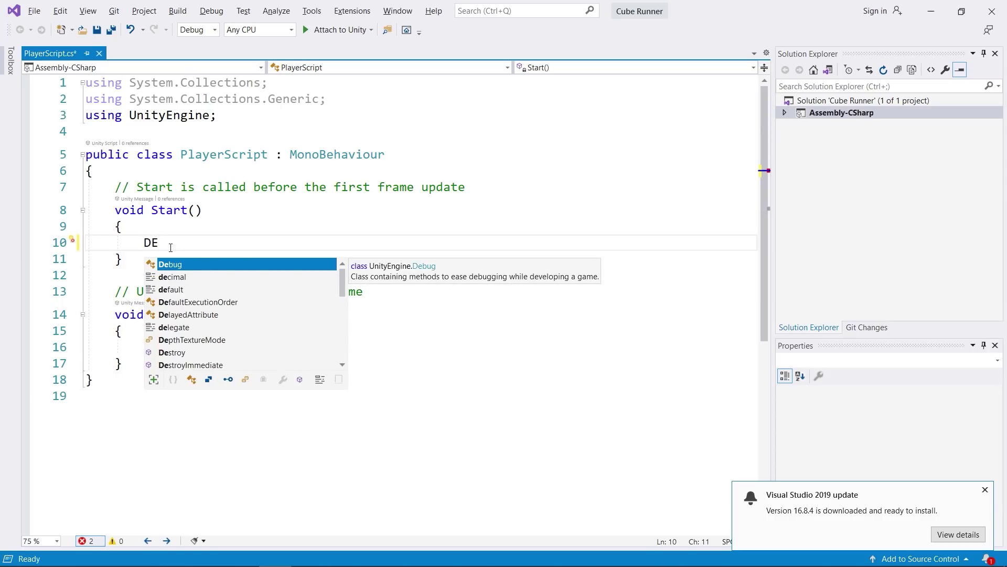
key(Tab)
text(.L)
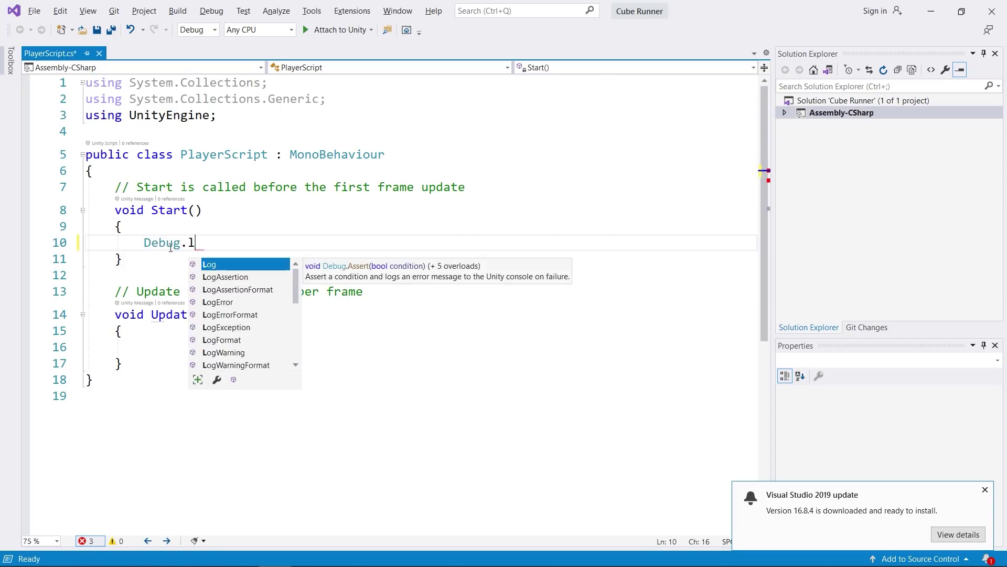
key(Tab)
text(()
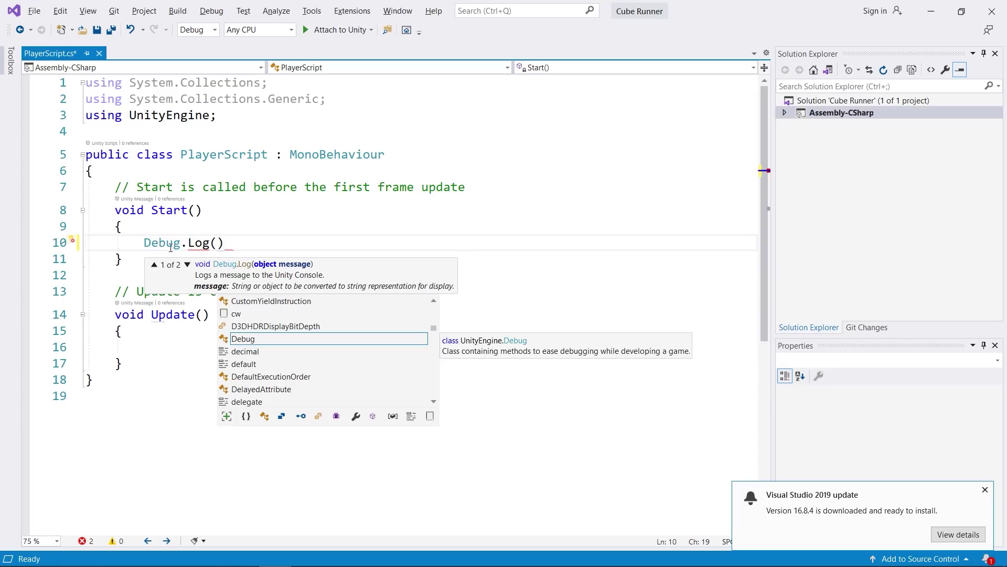
text("Hello World)
key(End)
text(;)
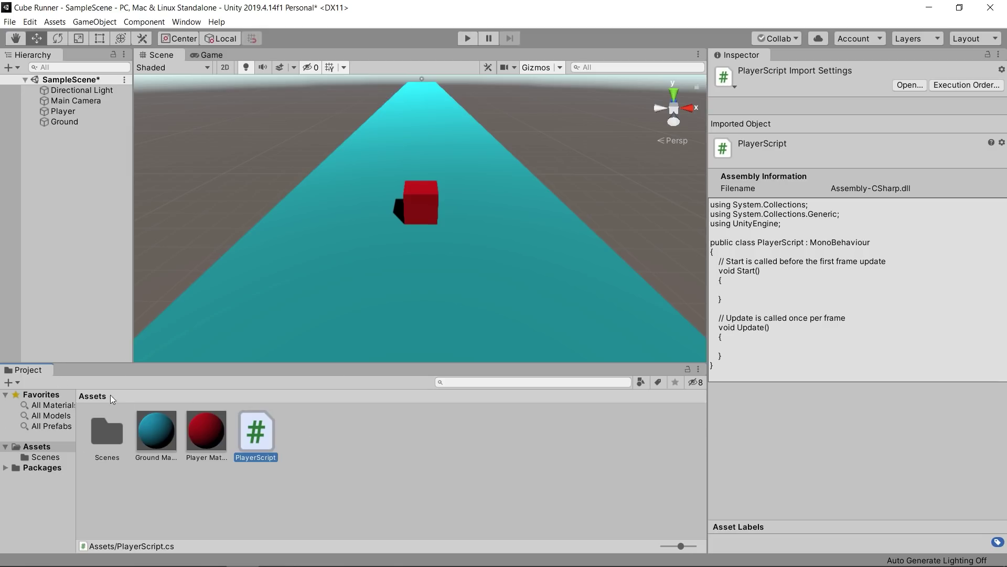
Step: Open the Console window from the Window menu
click(186, 24)
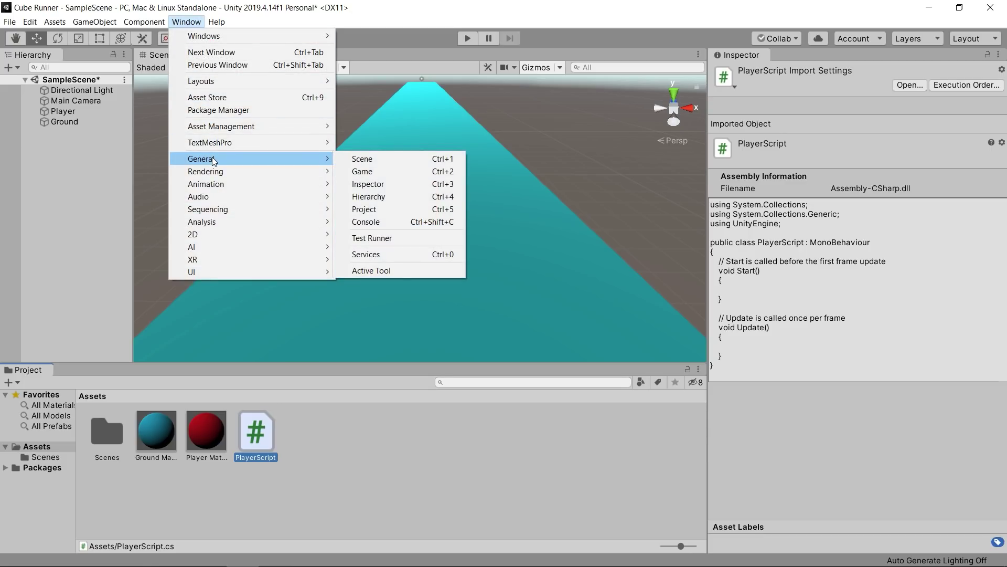
mouse_move(330, 162)
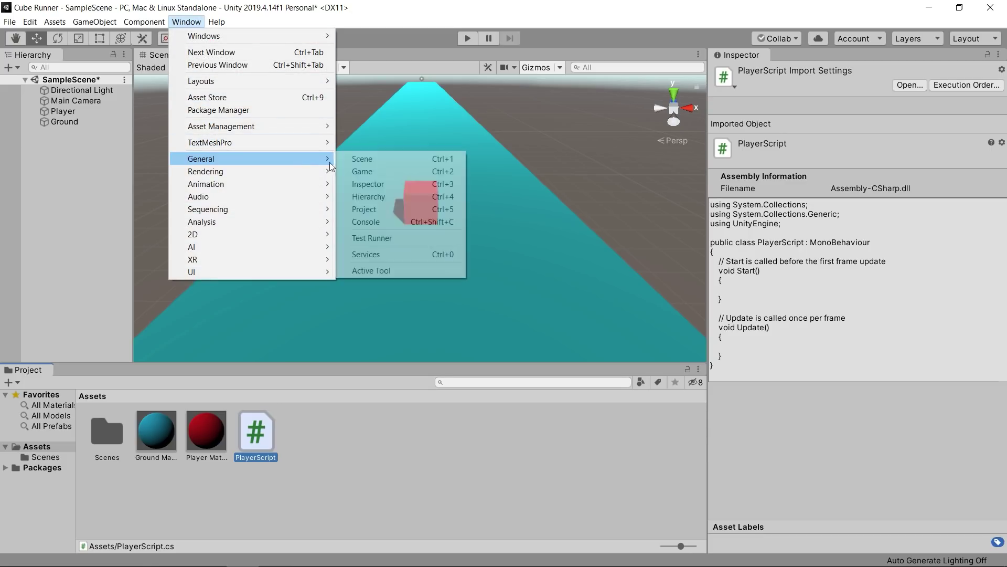
click(385, 223)
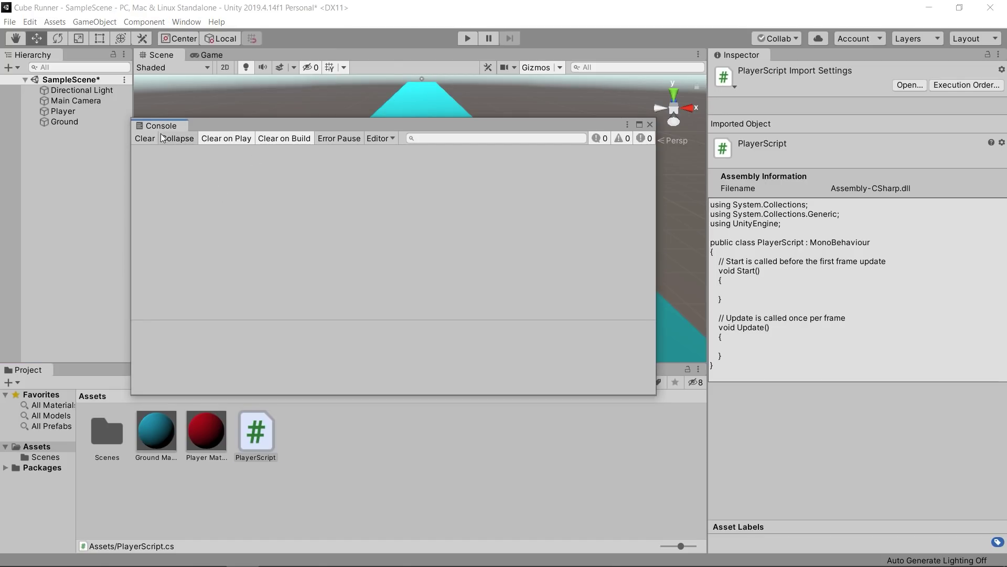
Step: Dock the Console beside the Project tab, then save PlayerScript and return to Unity
drag(159, 124, 84, 380)
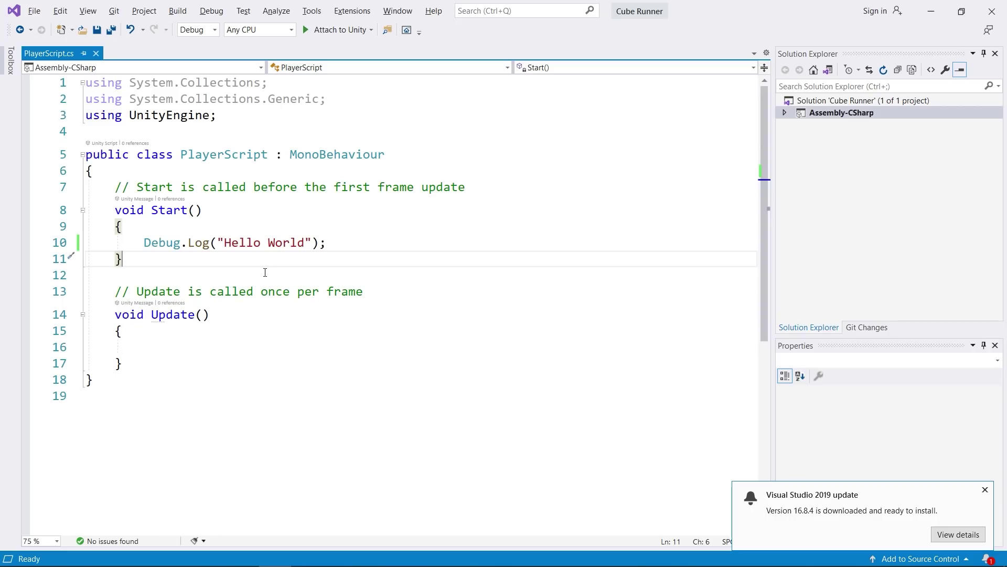
key(ctrl+s)
key(alt+Tab)
key(alt+Tab)
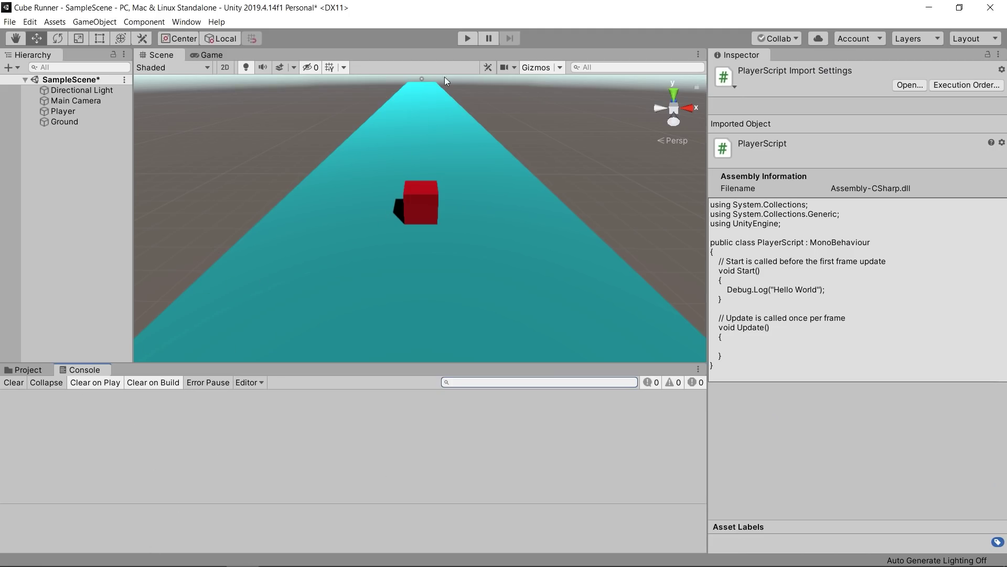
Step: Enter Play mode, show the Project tab, then stop Play mode
click(463, 41)
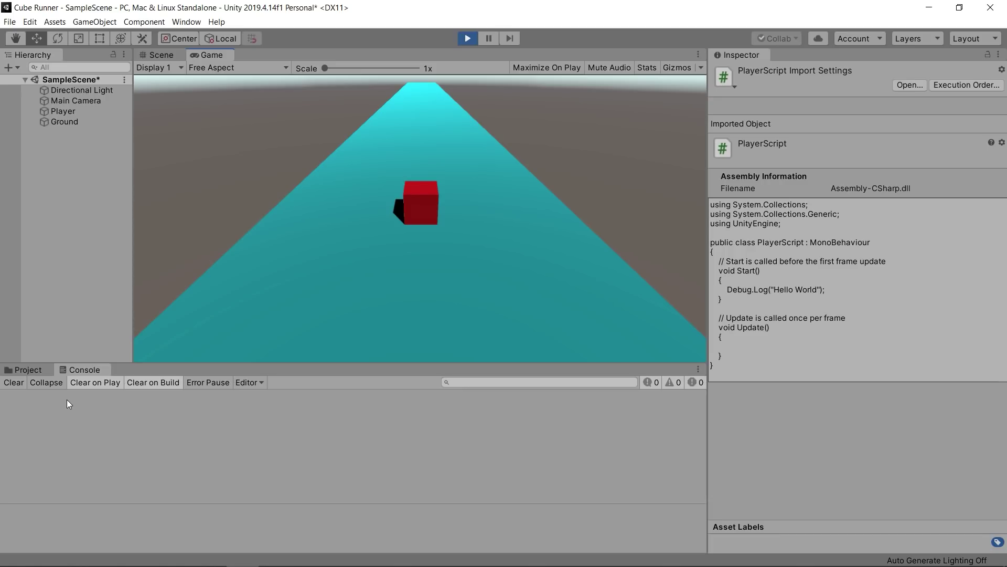
click(39, 376)
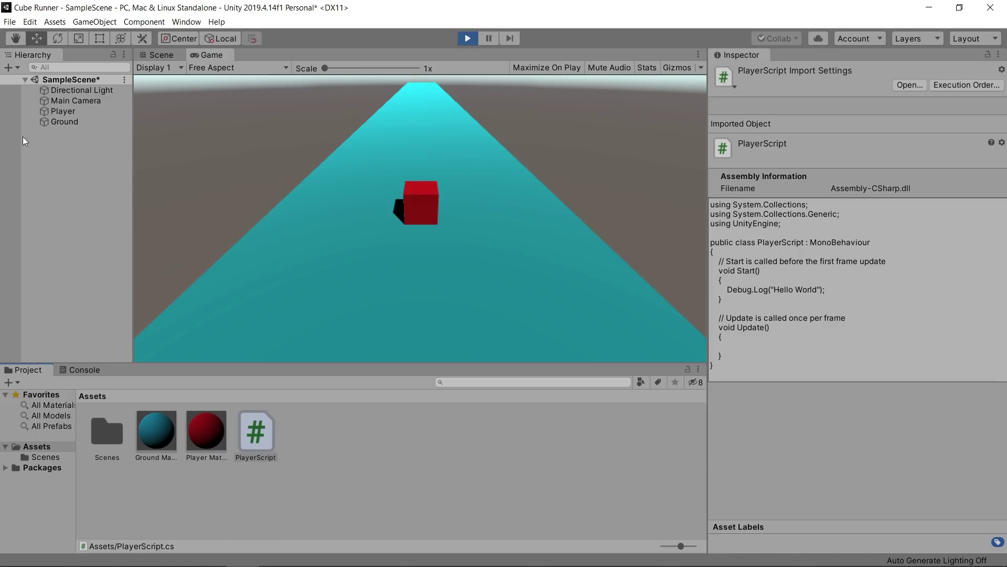
click(472, 37)
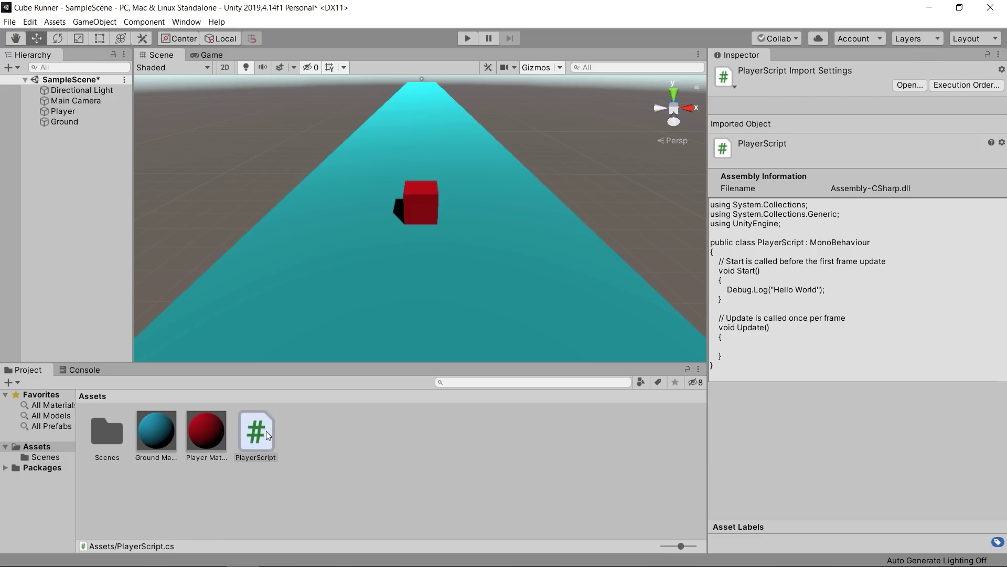
Step: Drop PlayerScript onto Player in the Hierarchy, select Player, and start Play mode
drag(266, 430, 82, 183)
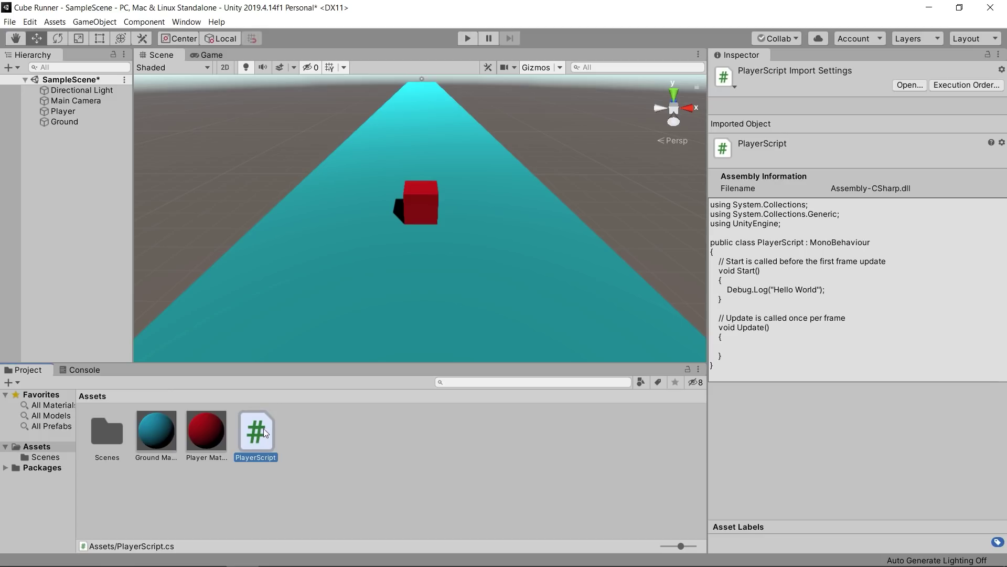
drag(82, 183, 69, 112)
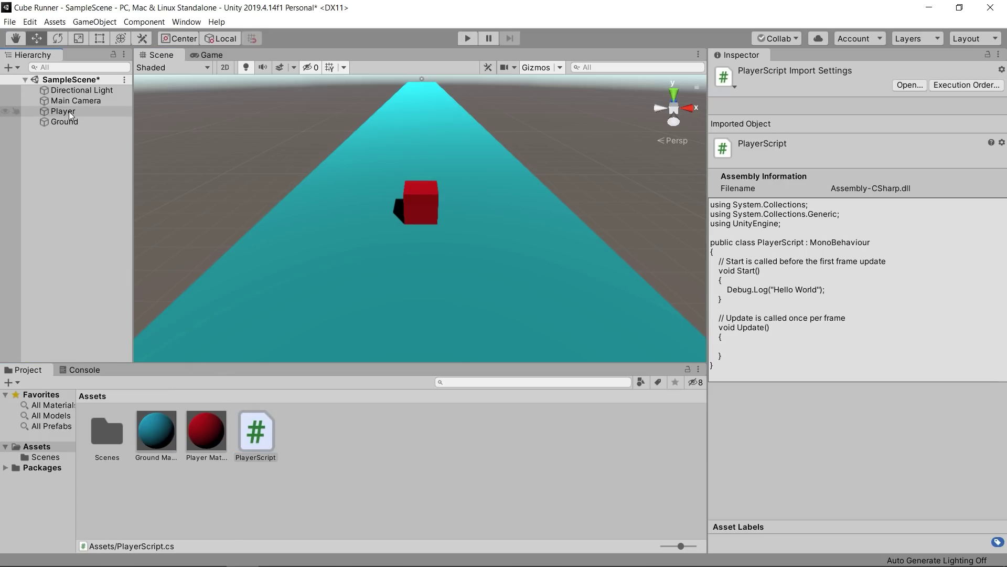
click(68, 111)
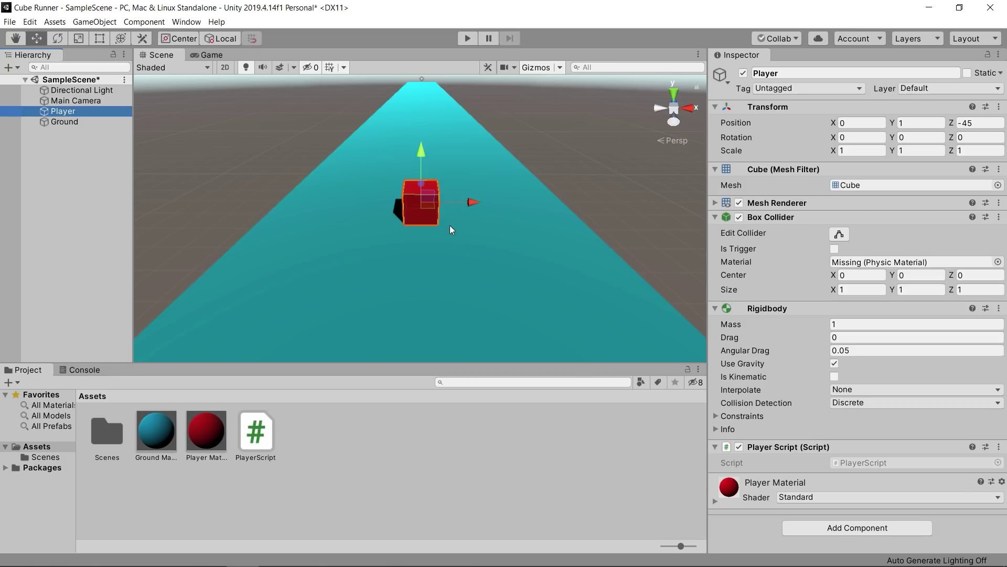
click(465, 38)
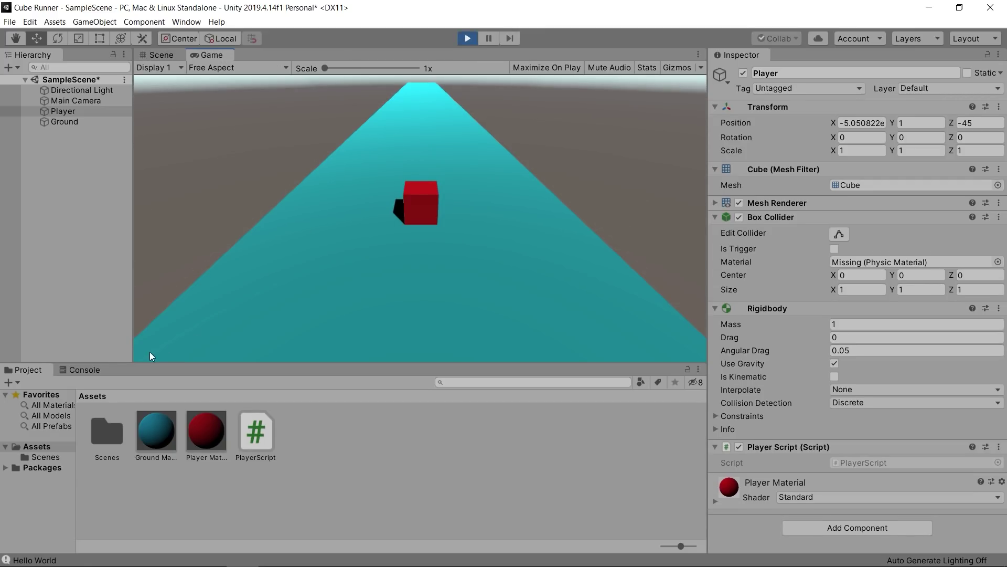
Step: Open the Console tab to view the Hello World log message
click(84, 370)
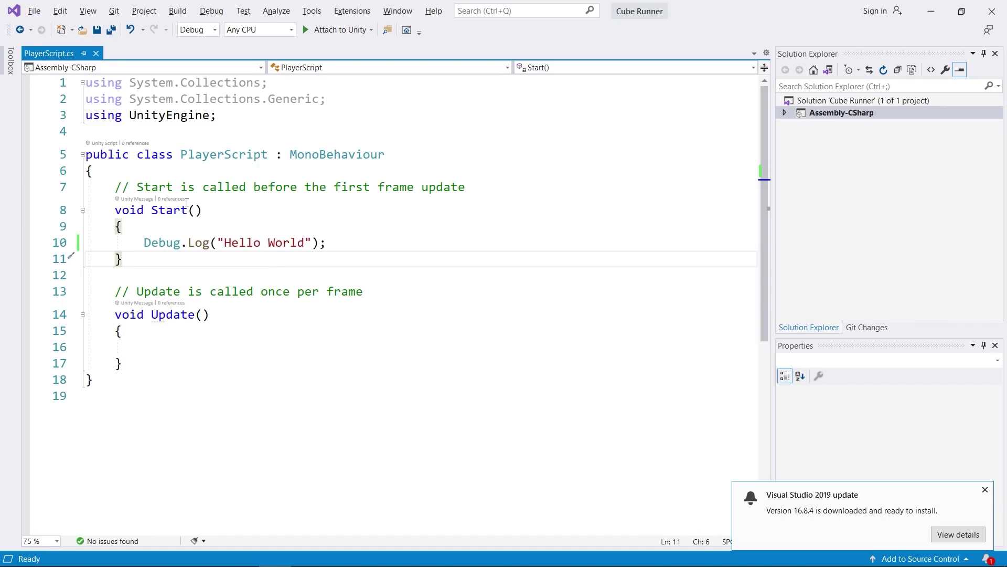
drag(152, 313, 209, 314)
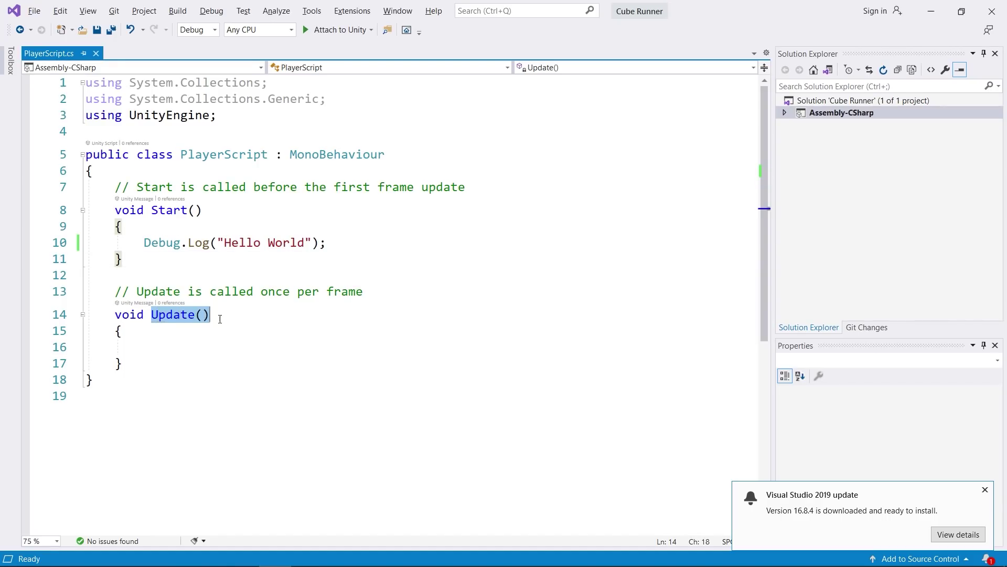
click(176, 353)
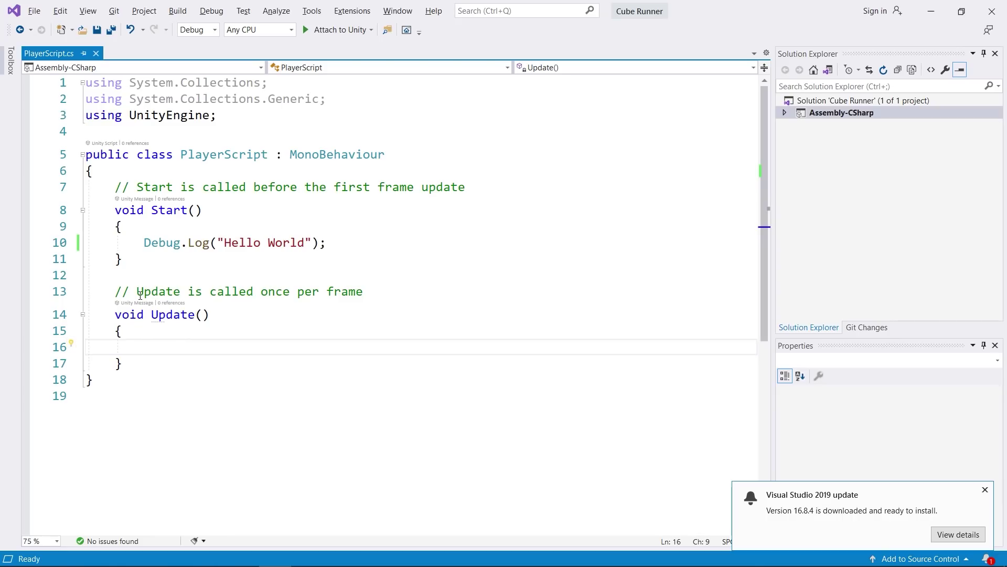
drag(137, 293, 365, 294)
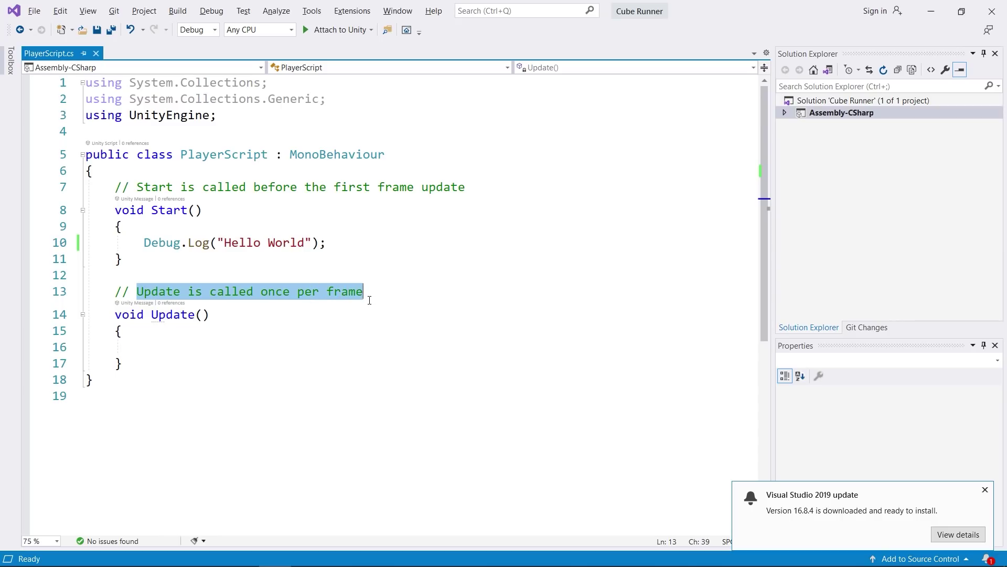
click(160, 350)
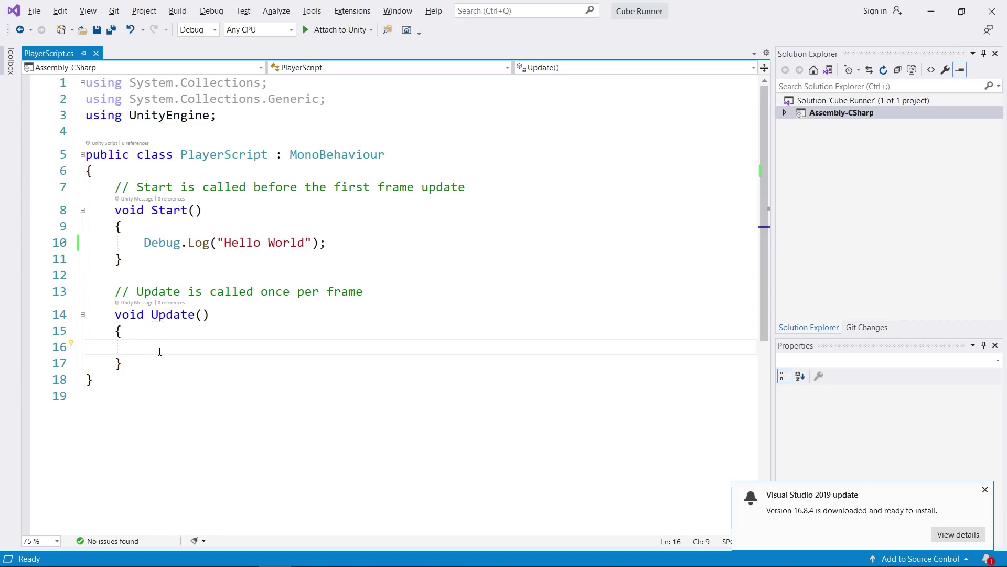
mouse_move(146, 334)
text(D)
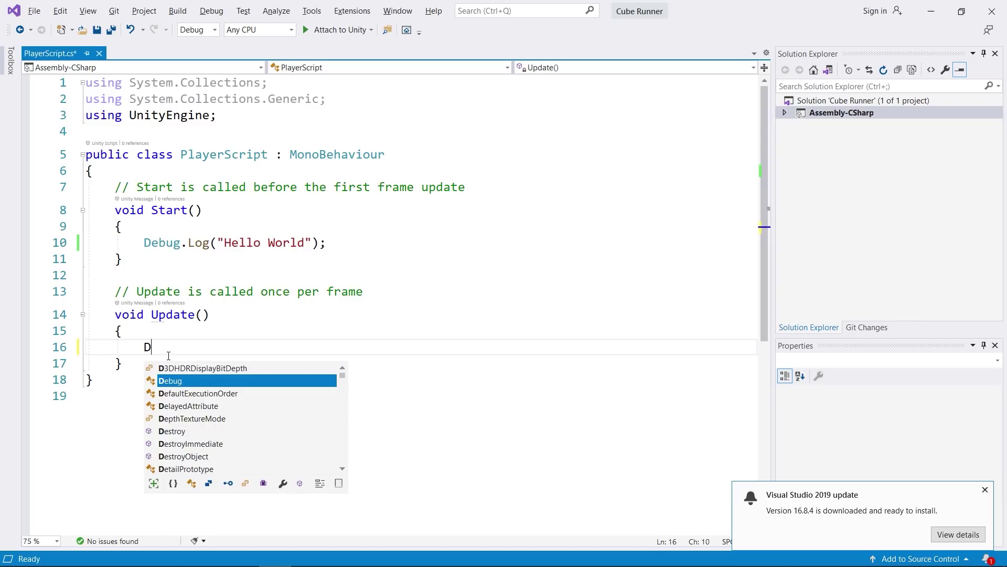
Step: Write Debug.Log("I Am Update Method"); inside Update and save the script
key(Tab)
text(.lo)
key(Tab)
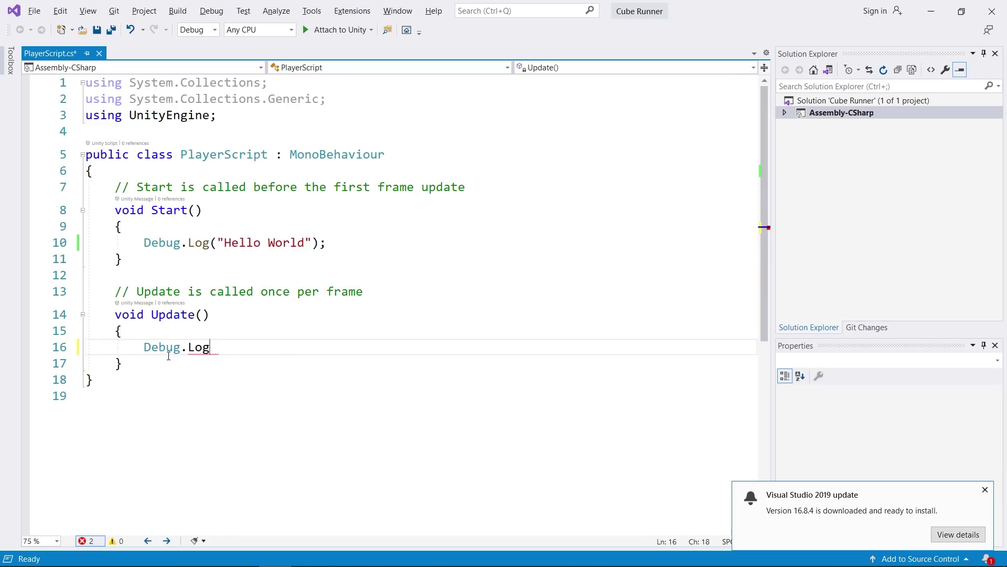
text(()
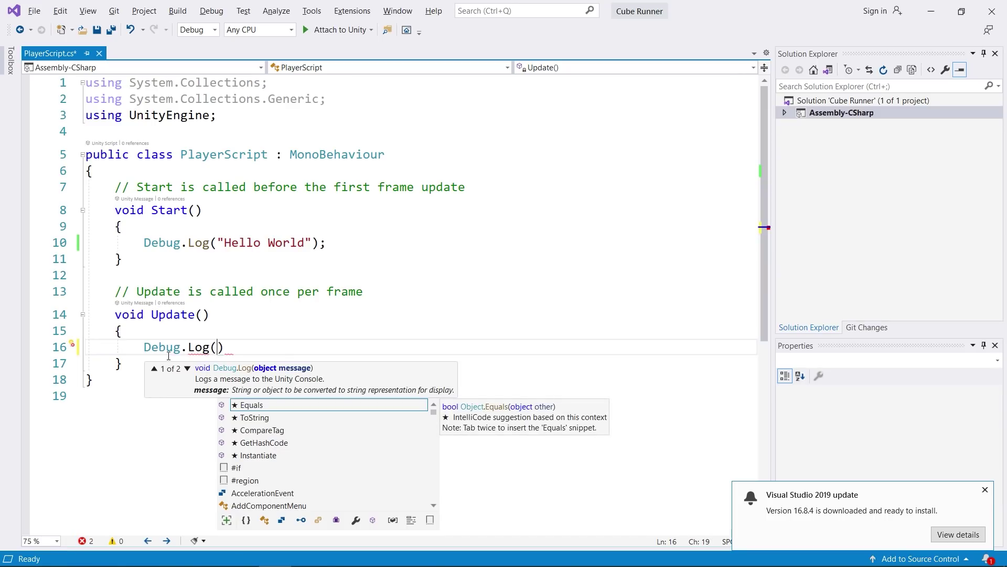
key(Escape)
text(")
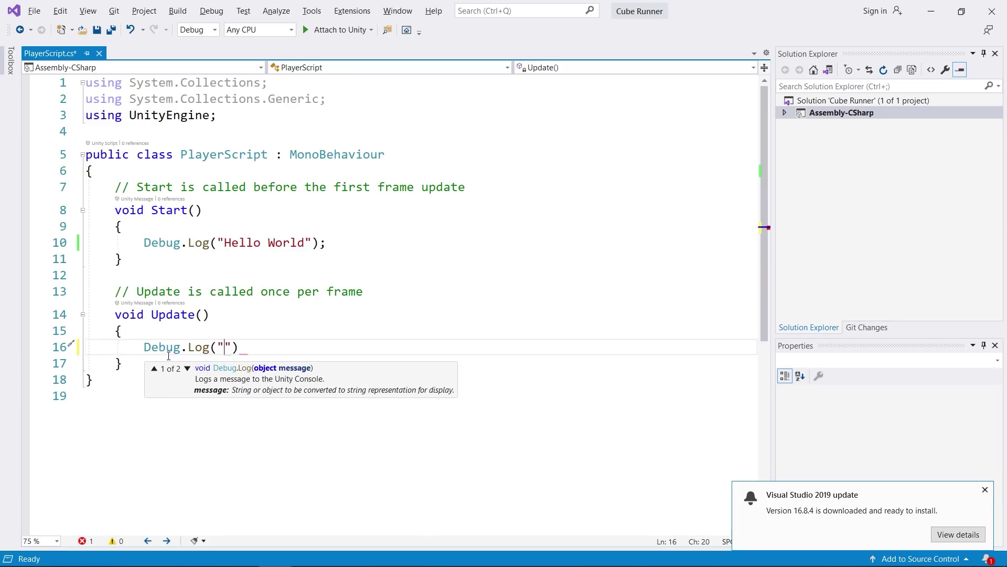
text(I A)
text(m Update )
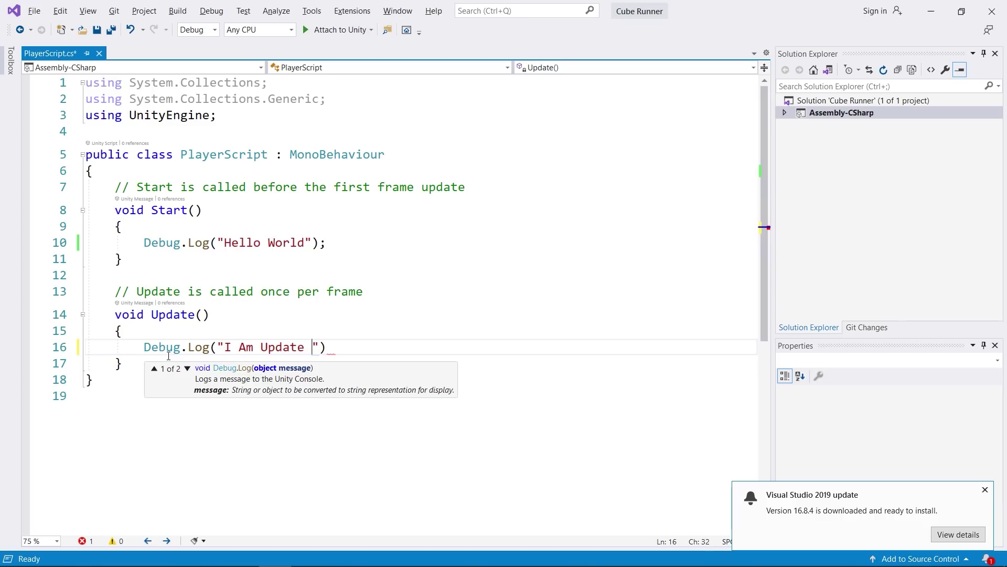
text(Method)
text(");)
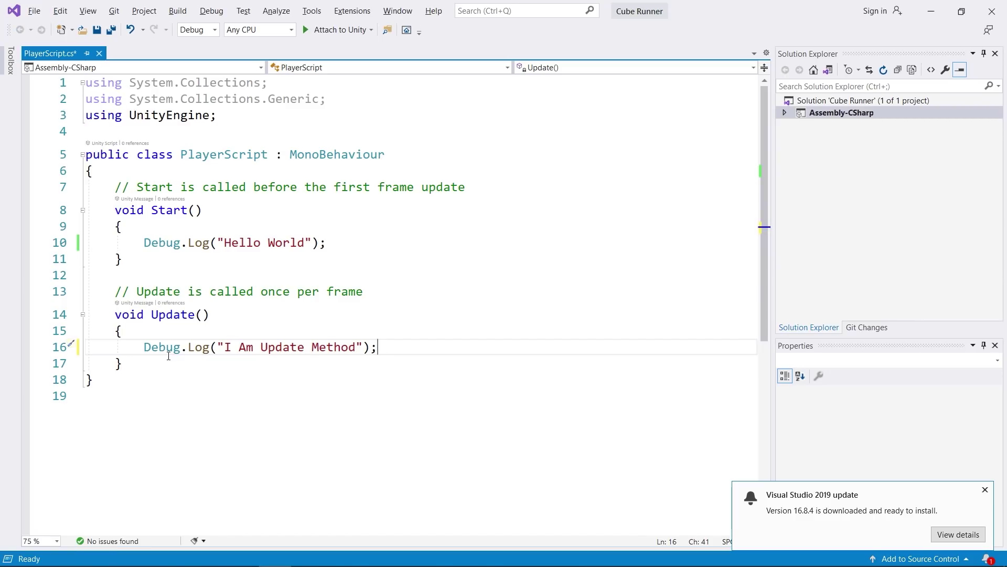
key(ctrl+s)
Step: Change 'Am' to lowercase 'am', save again, and return to Unity
click(246, 347)
key(BackSpace)
text(a)
key(ctrl+s)
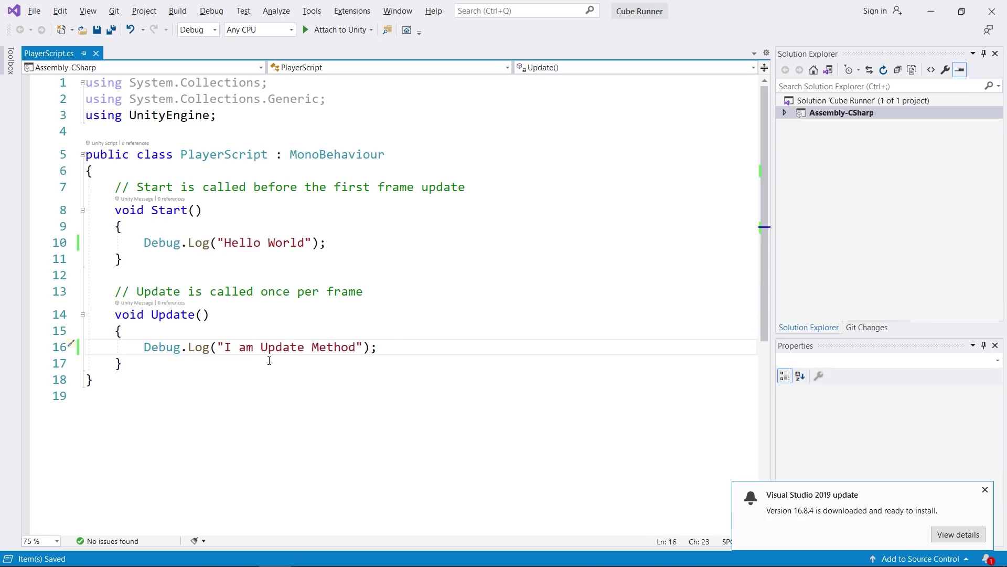
key(alt+Tab)
key(alt+Tab)
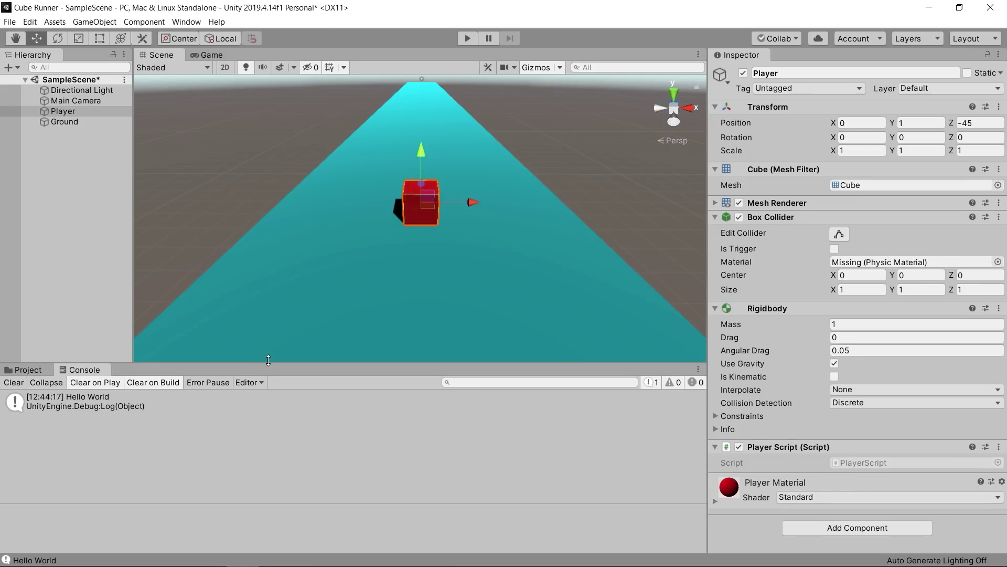
Step: Run and pause the game, review the 999+ 'I am Update Method' Console logs, then stop it
click(468, 33)
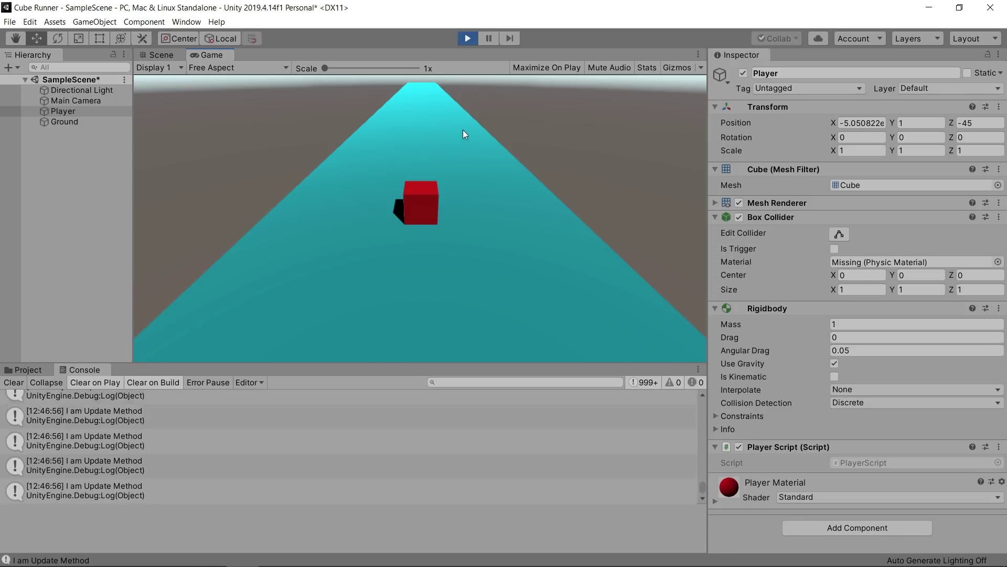
click(485, 39)
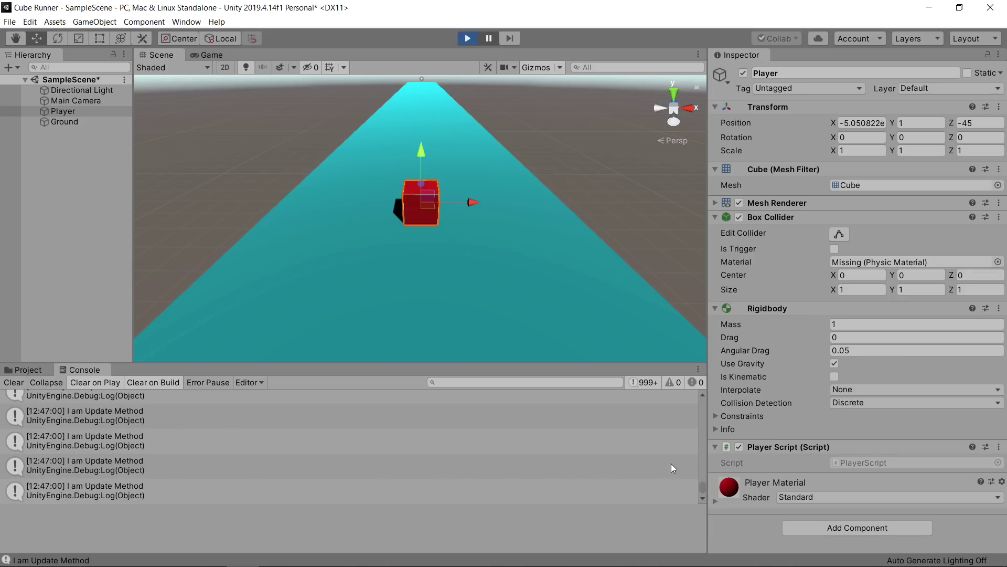
drag(703, 491, 705, 398)
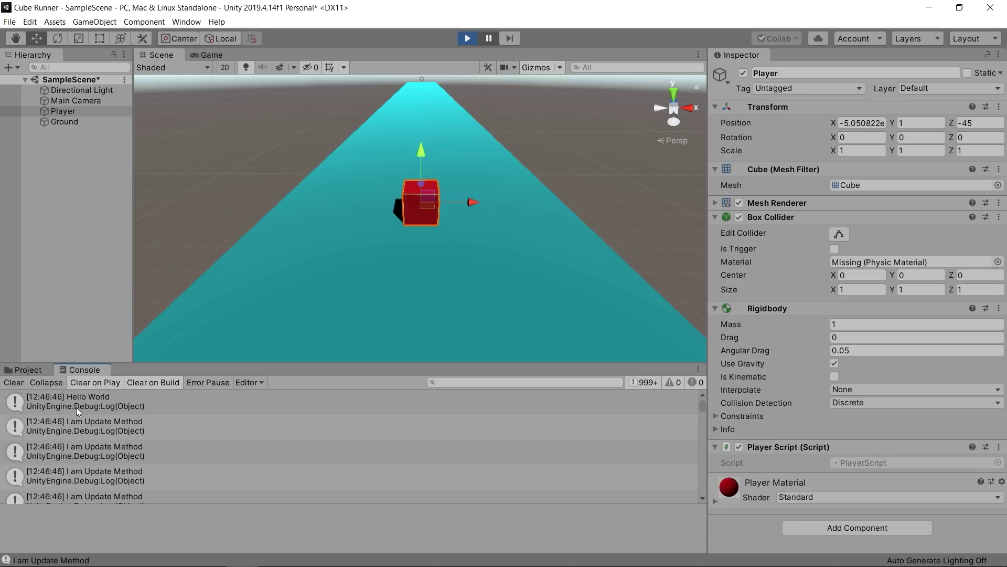
scroll(92, 468, down, 3)
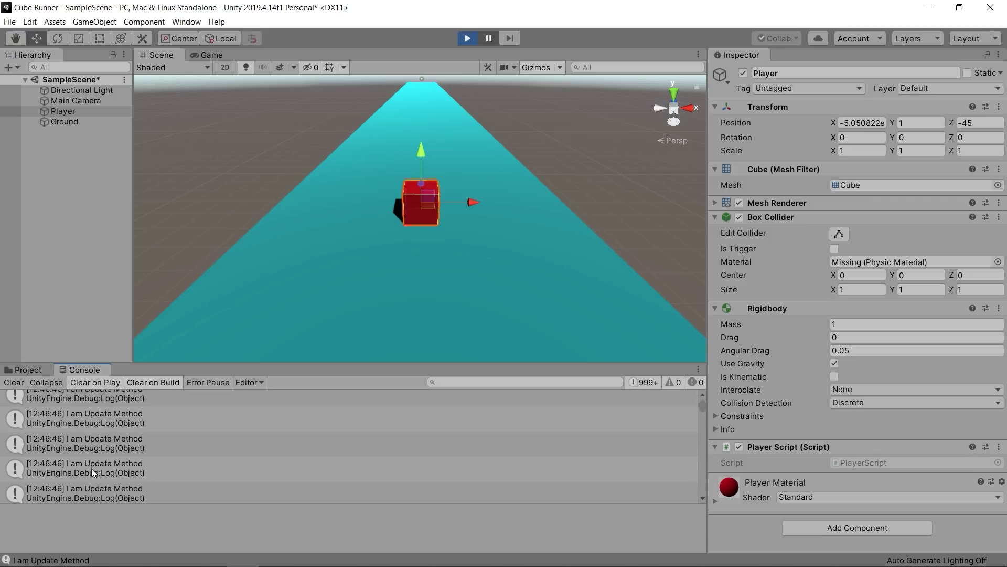
scroll(92, 468, down, 2)
scroll(91, 468, down, 2)
scroll(91, 467, down, 2)
scroll(91, 467, down, 2)
scroll(91, 467, down, 1)
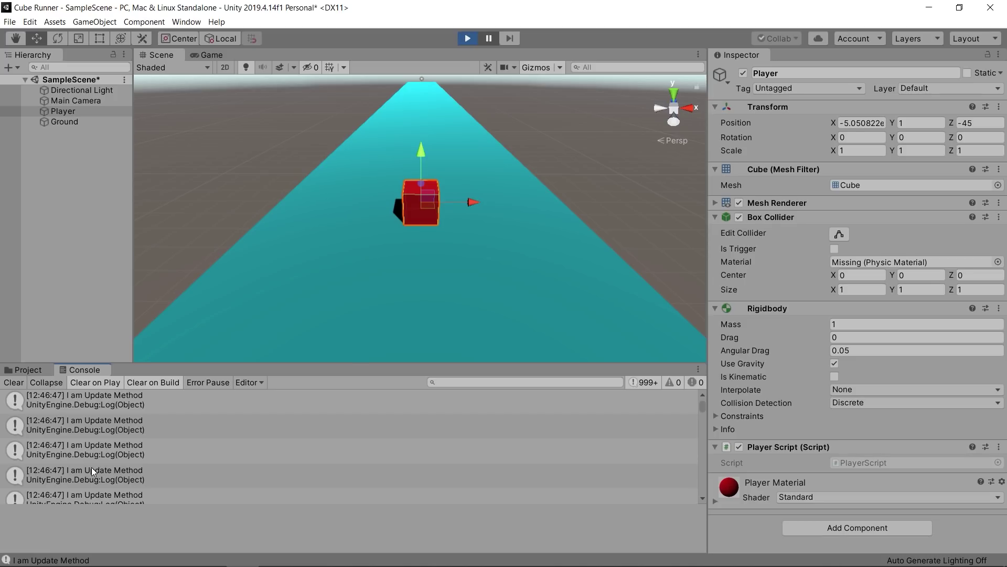
click(464, 40)
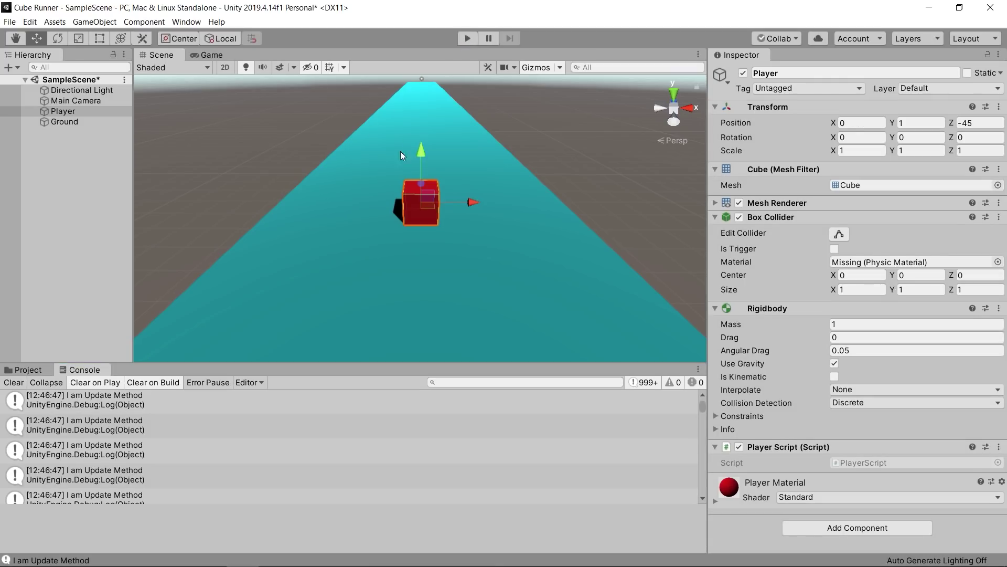
key(alt+Tab)
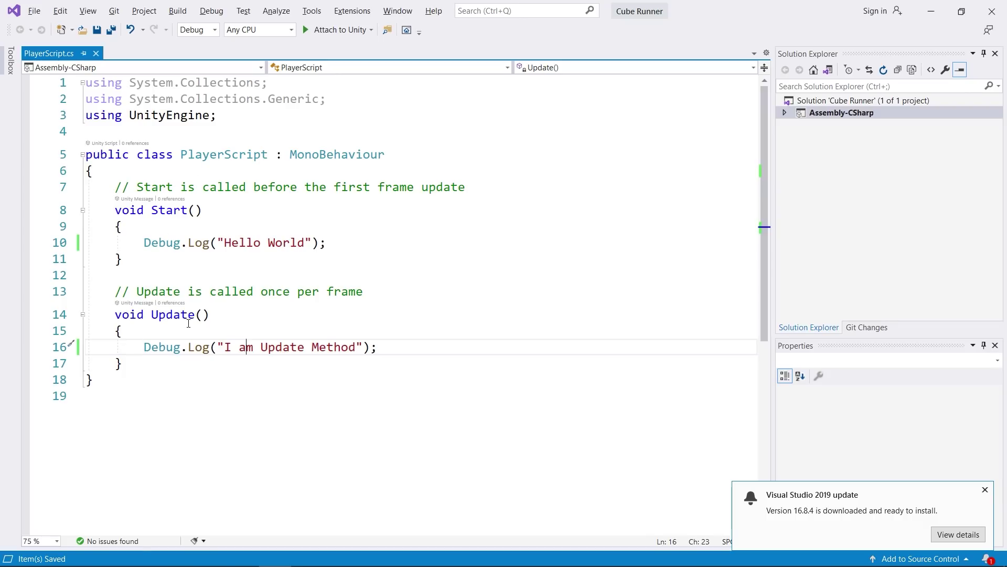
key(alt+Tab)
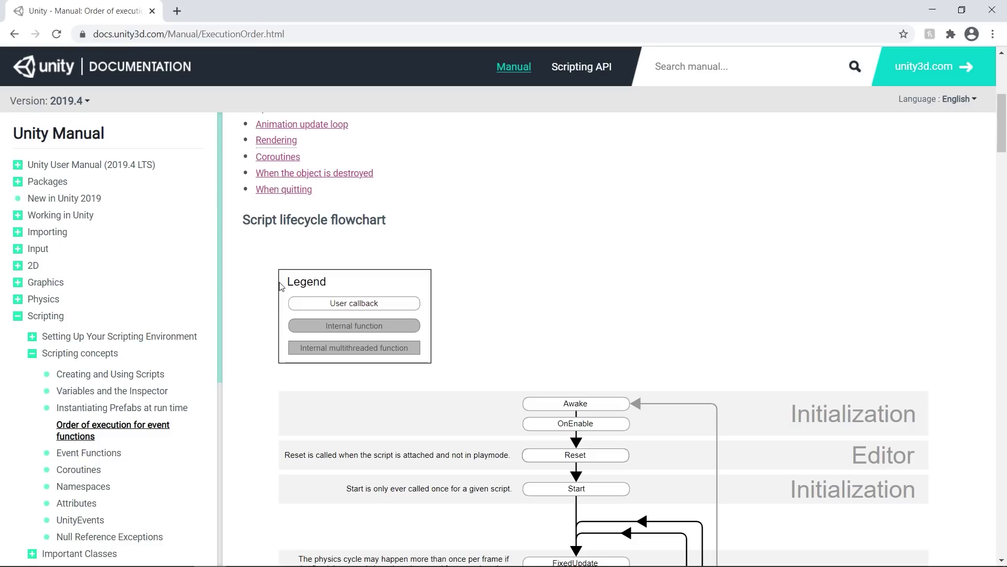
drag(242, 225, 412, 223)
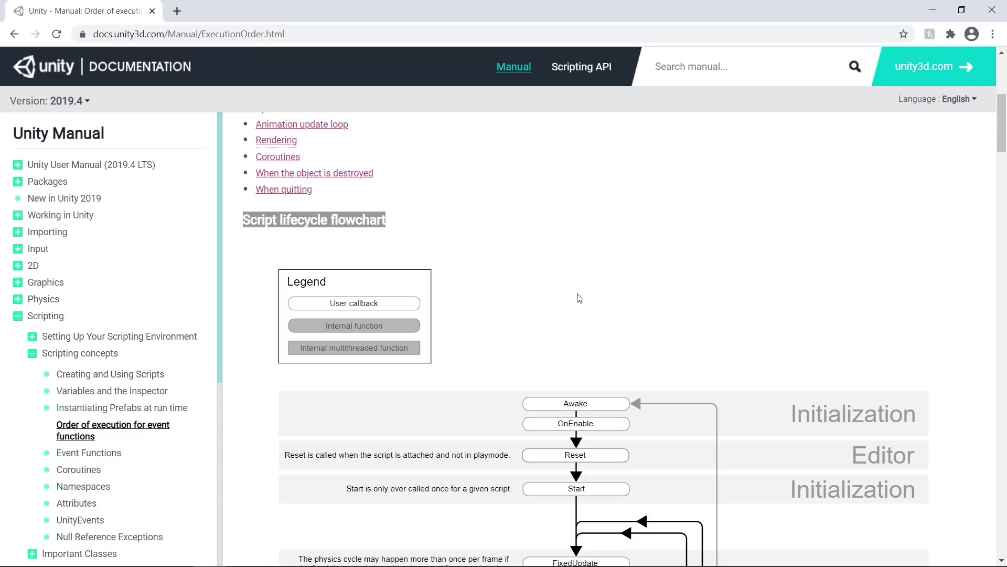
scroll(579, 298, down, 1)
scroll(612, 286, down, 1)
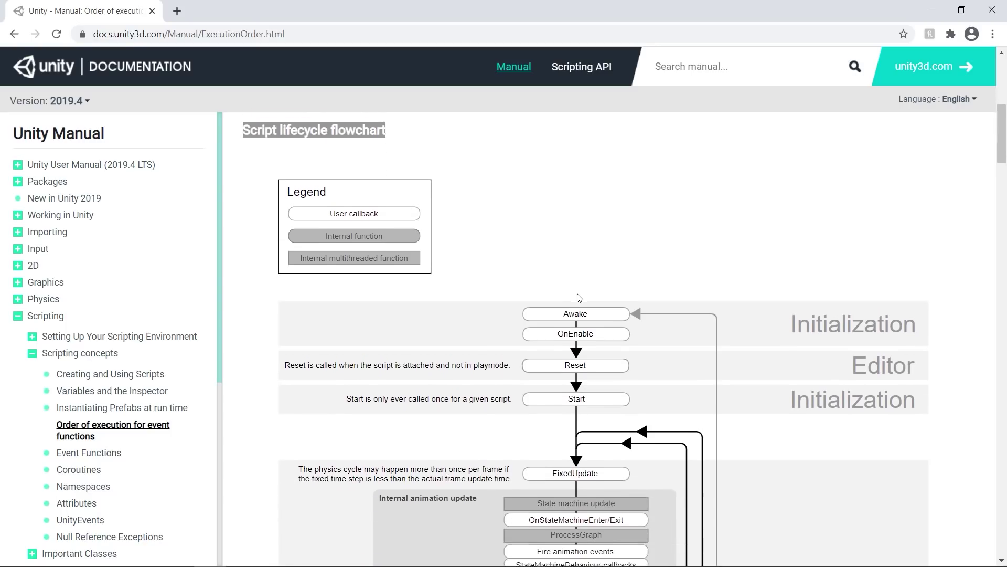
scroll(619, 323, down, 1)
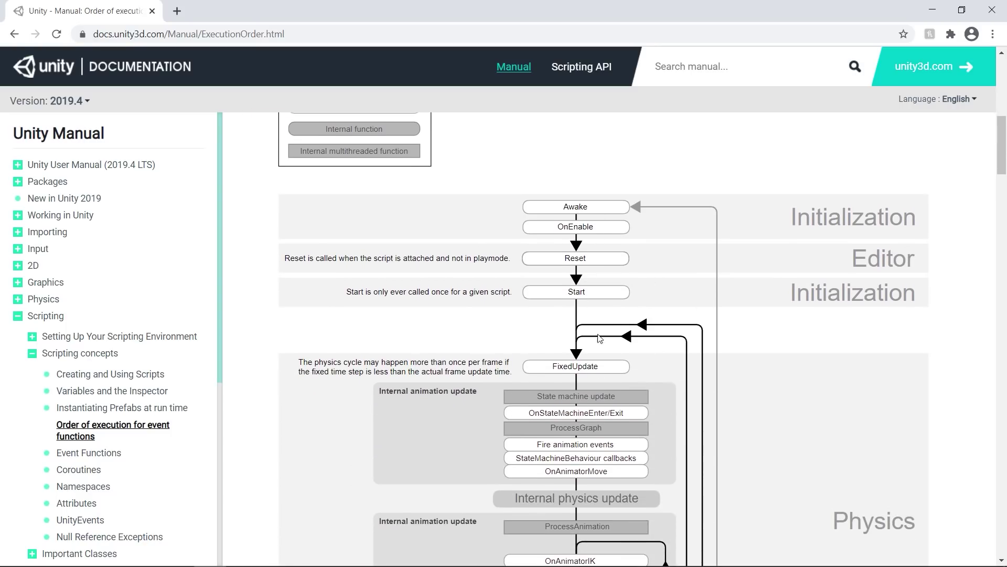
scroll(624, 432, down, 1)
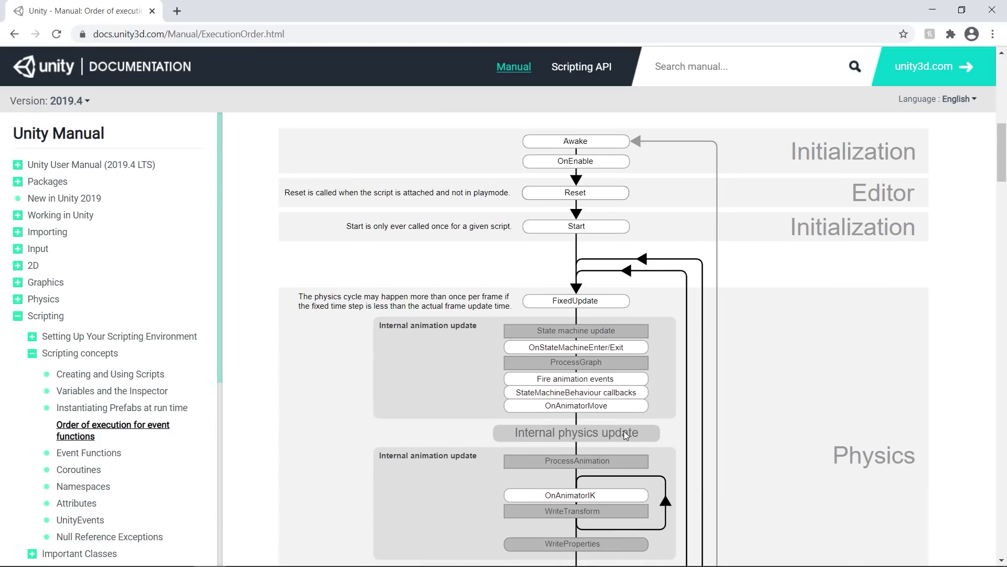
scroll(625, 432, down, 1)
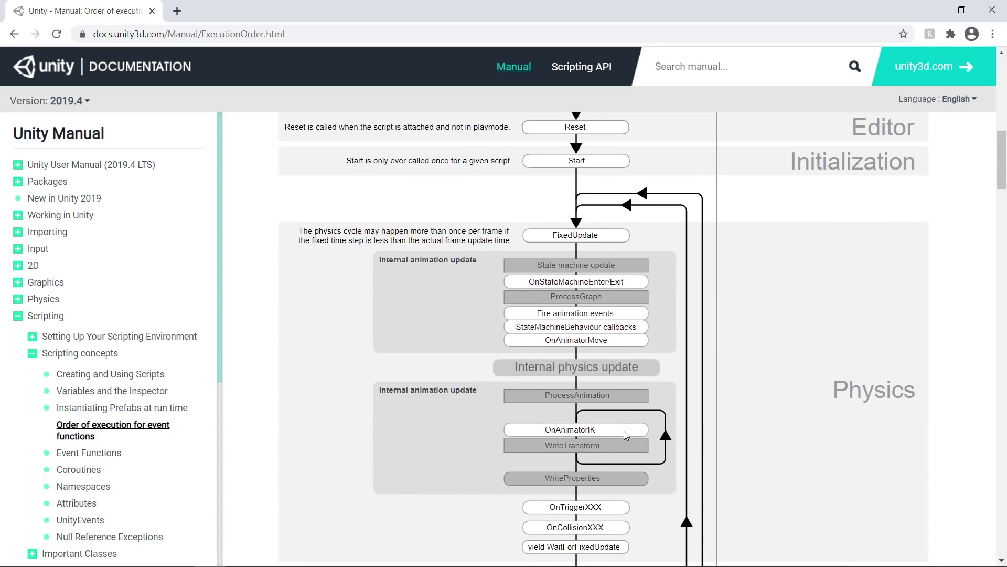
scroll(625, 431, down, 1)
scroll(624, 435, down, 1)
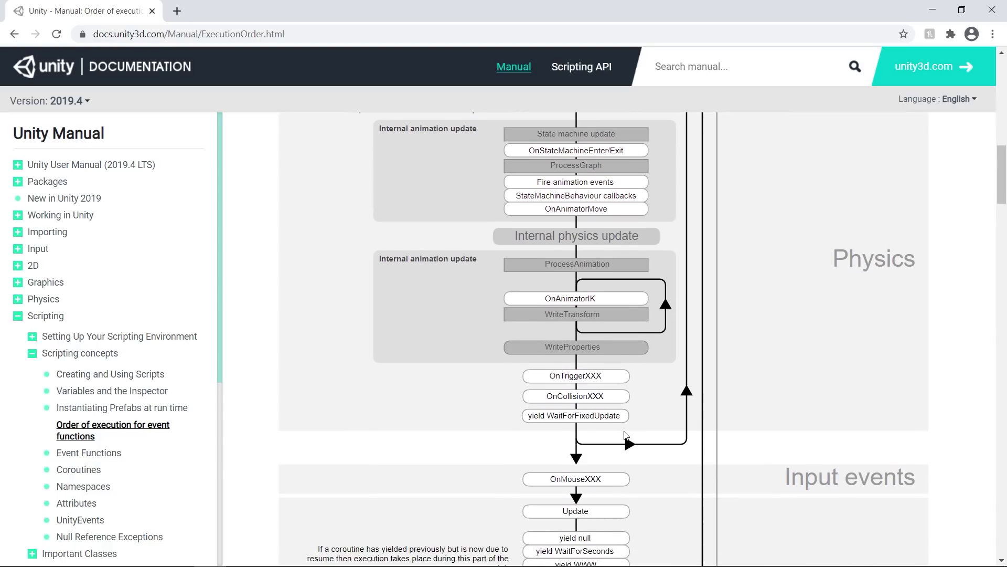
scroll(624, 435, down, 1)
scroll(625, 434, down, 1)
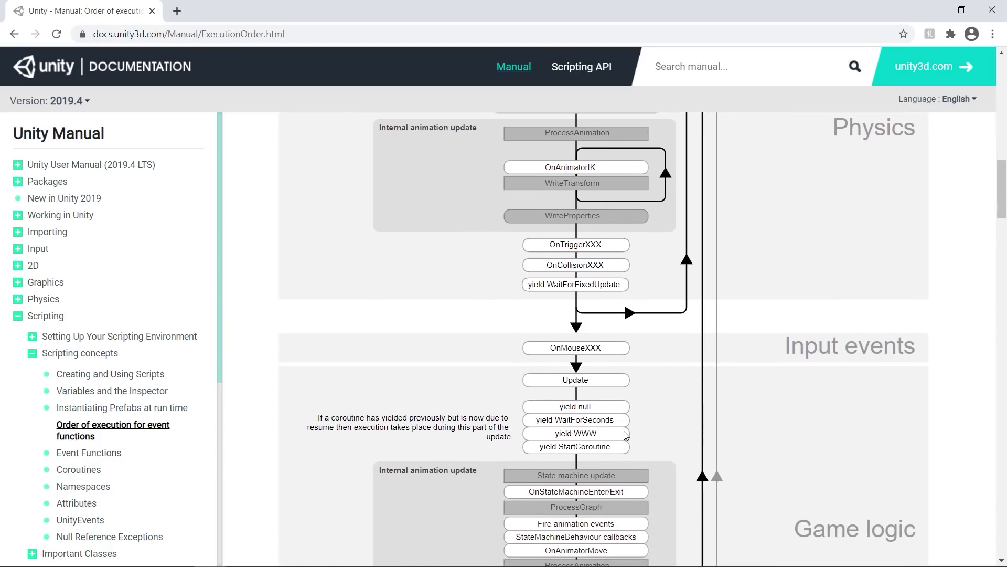
scroll(625, 435, down, 1)
scroll(624, 432, down, 1)
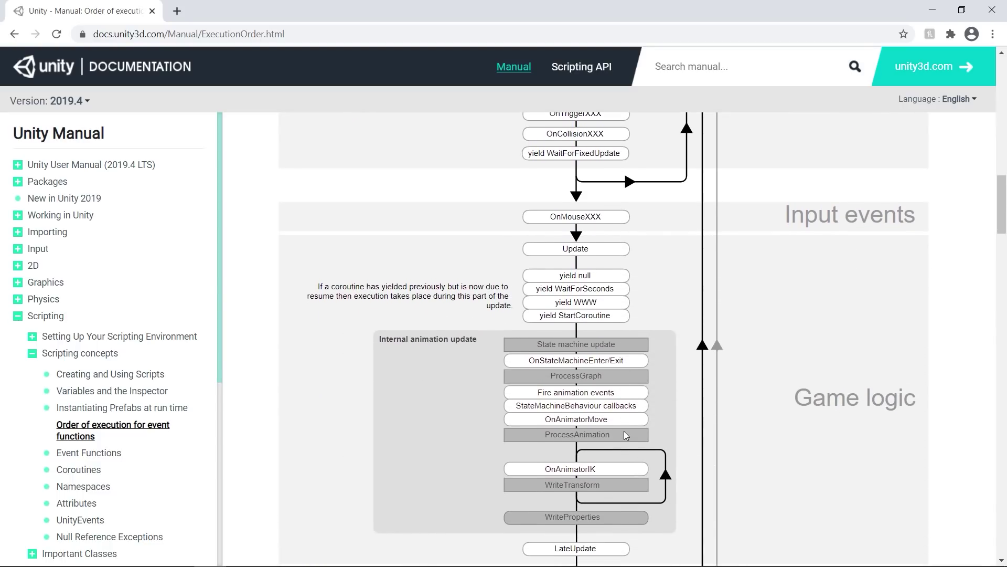
scroll(625, 431, down, 1)
scroll(624, 434, down, 1)
scroll(624, 434, down, 1)
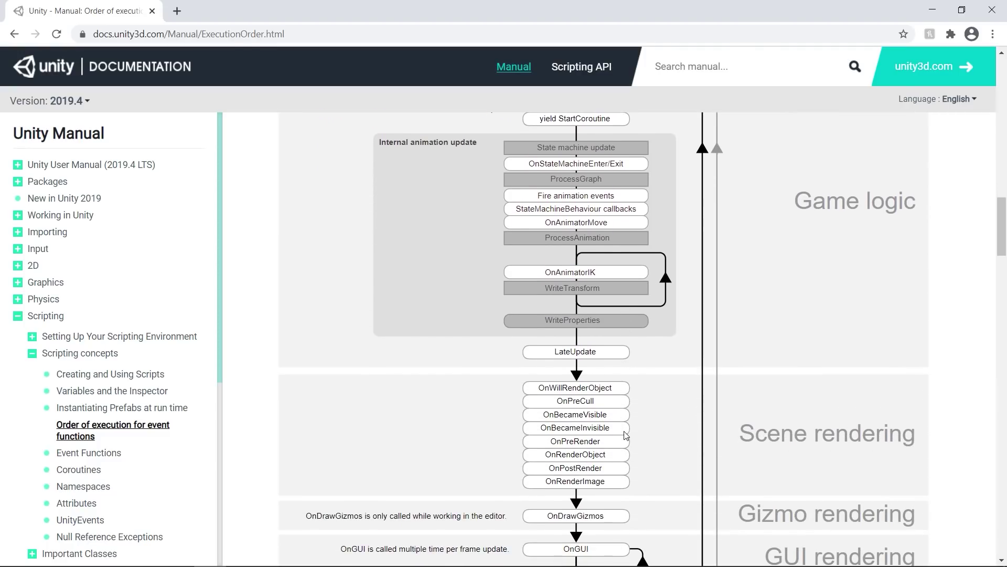
scroll(624, 434, down, 1)
scroll(626, 435, down, 1)
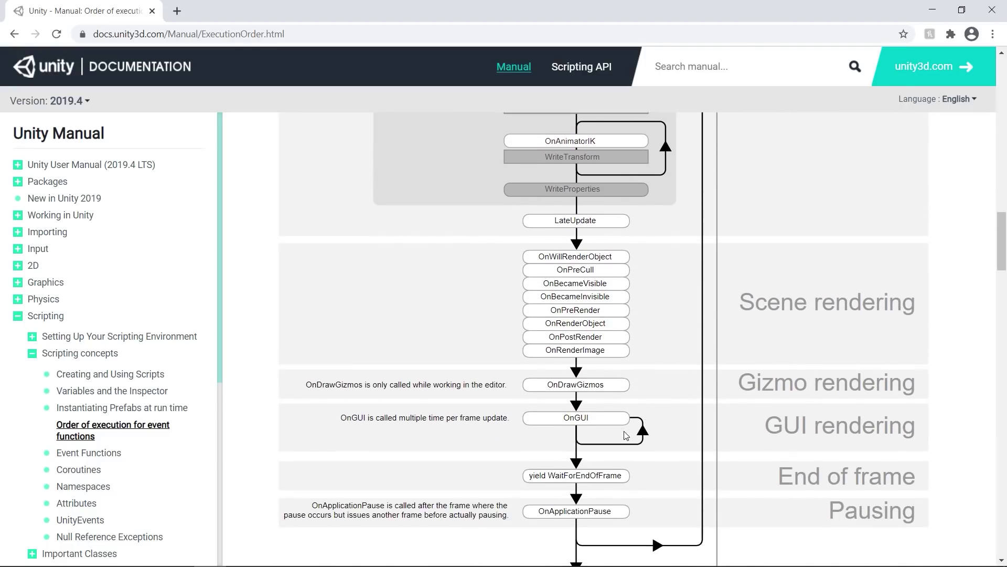
scroll(626, 434, down, 1)
scroll(625, 435, down, 1)
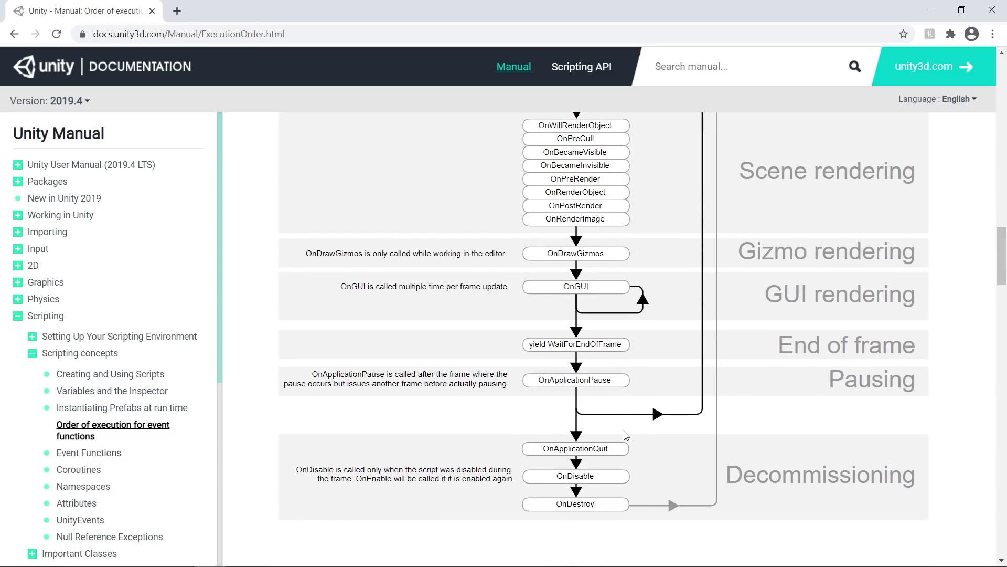
scroll(625, 435, down, 1)
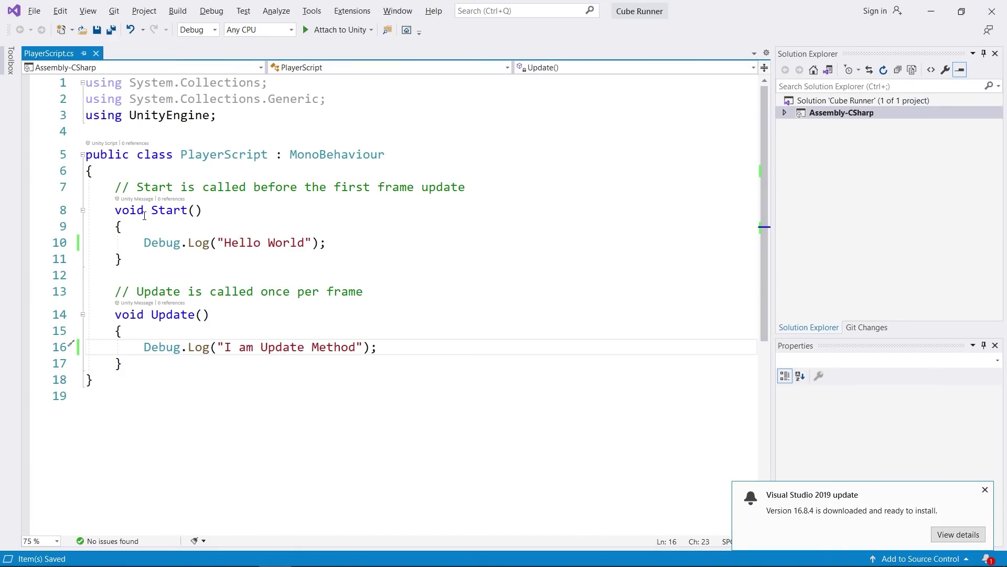
Step: Check the Update() method's Quick Info, then return to Unity's Cube Runner scene
mouse_move(163, 308)
mouse_move(197, 307)
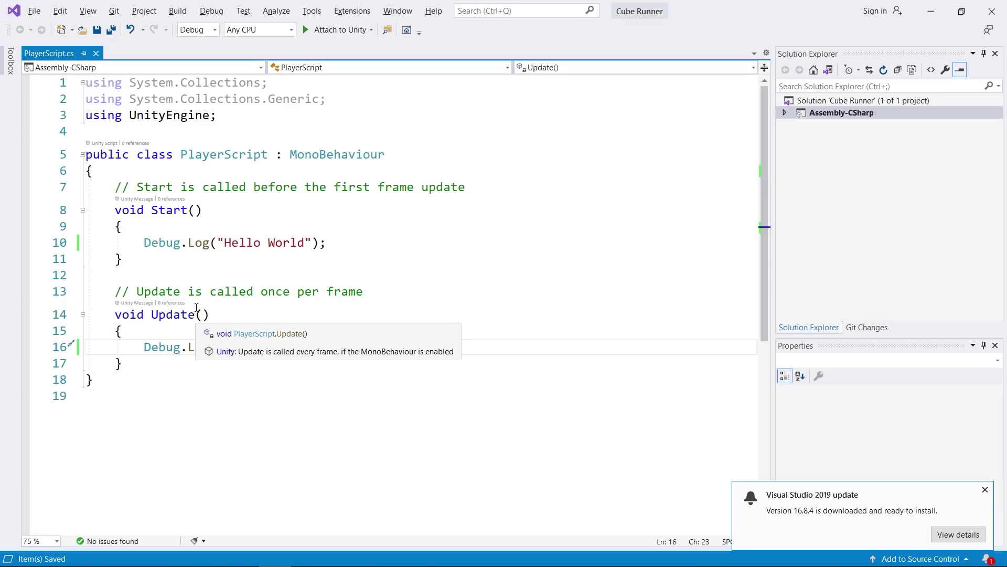
key(alt+Tab)
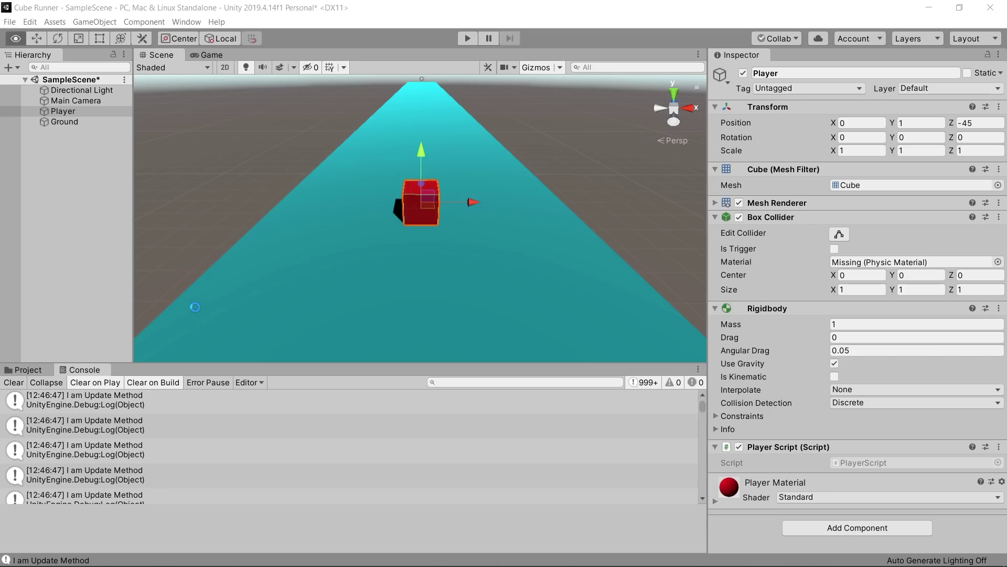
Step: Set the Player object's Position Z to 0
click(28, 370)
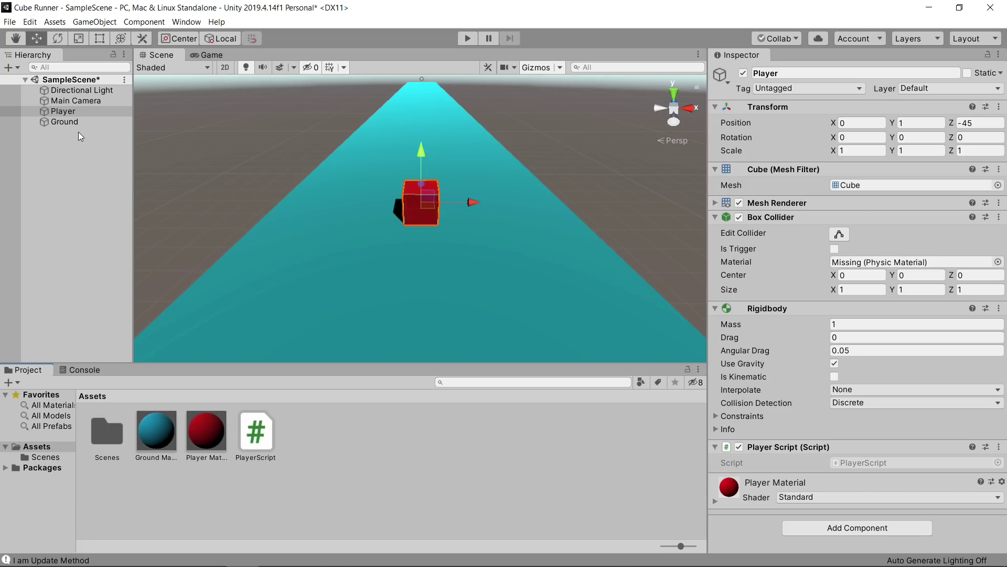
click(69, 111)
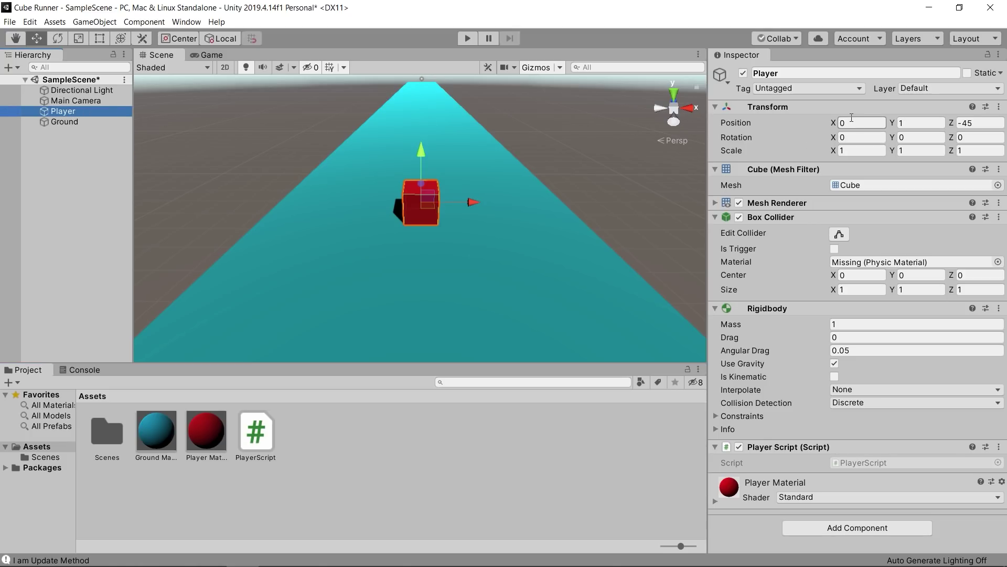
click(910, 122)
click(981, 123)
text(0)
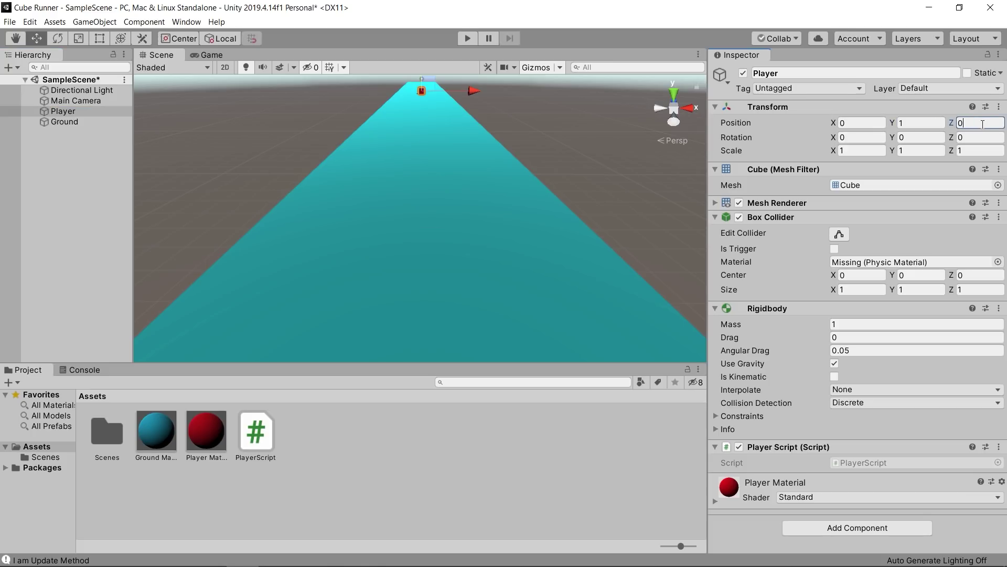
scroll(400, 122, down, 3)
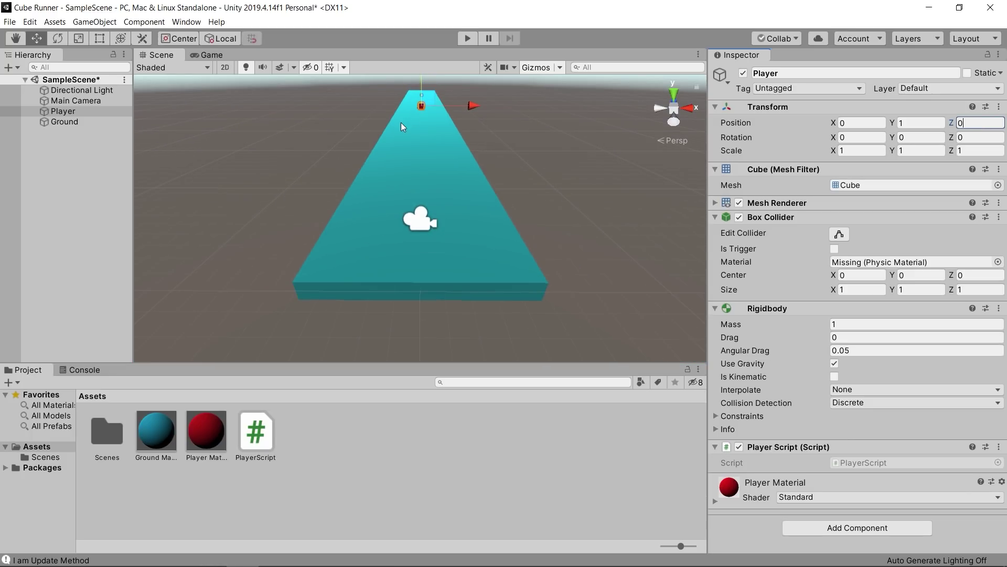
click(124, 130)
Step: Move the Ground to Position Z 45 and view down the track
click(95, 123)
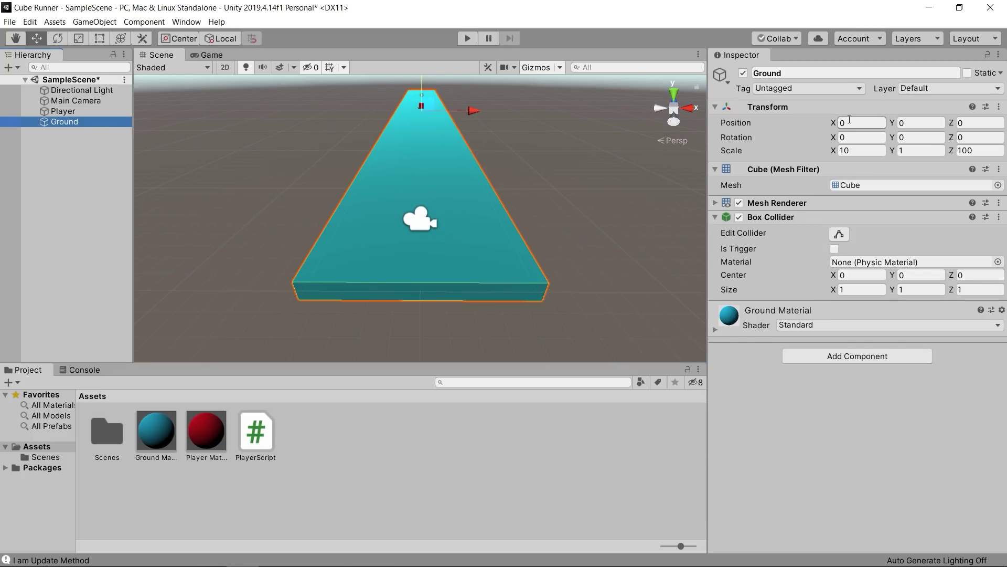
click(971, 124)
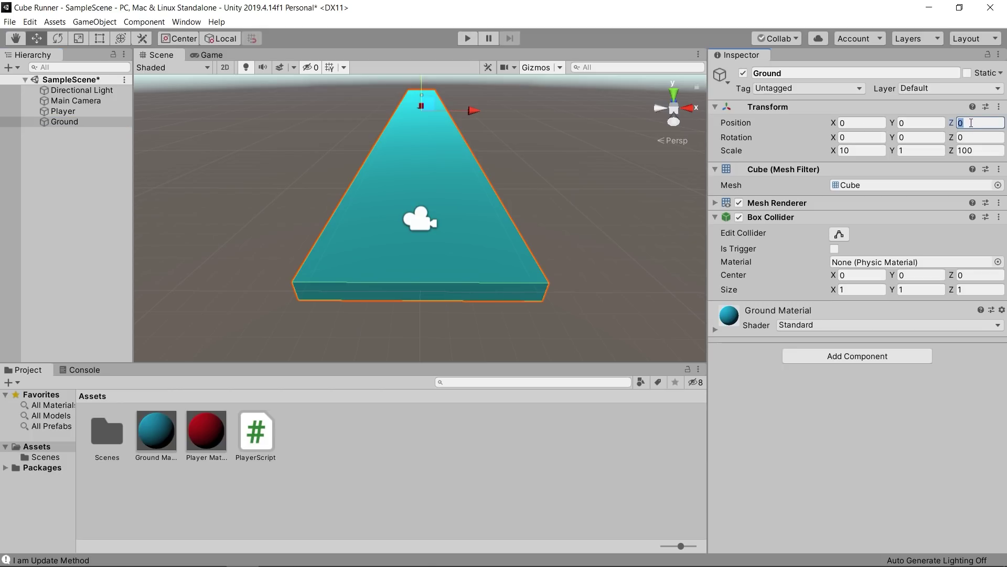
text(45)
scroll(509, 250, up, 5)
alt+drag(509, 250, 507, 213)
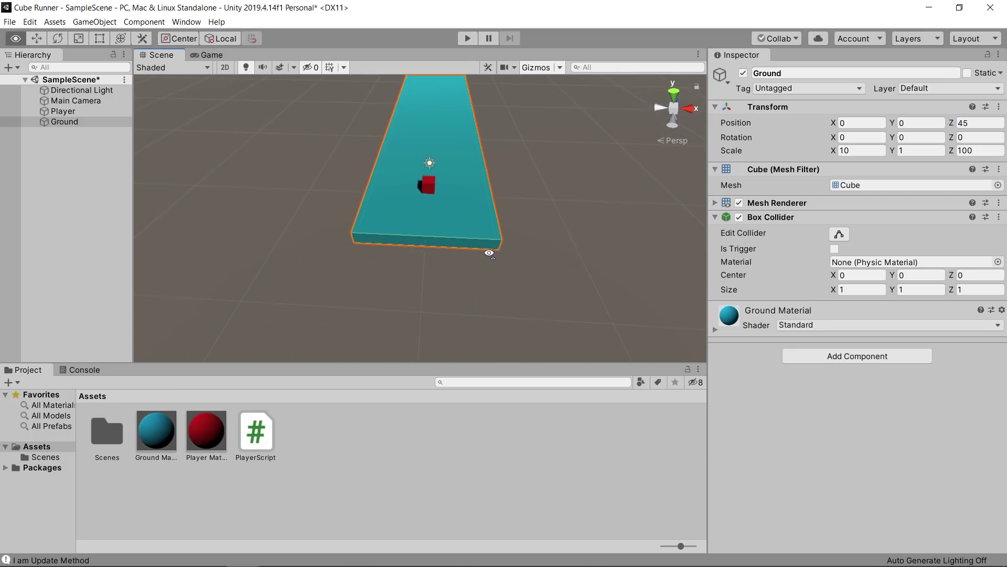
scroll(506, 210, up, 5)
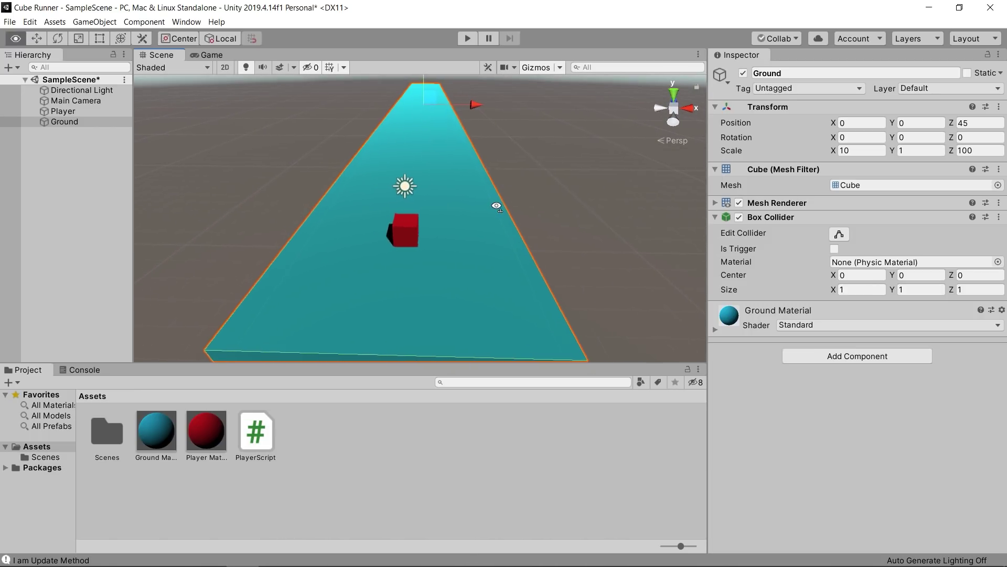
click(65, 101)
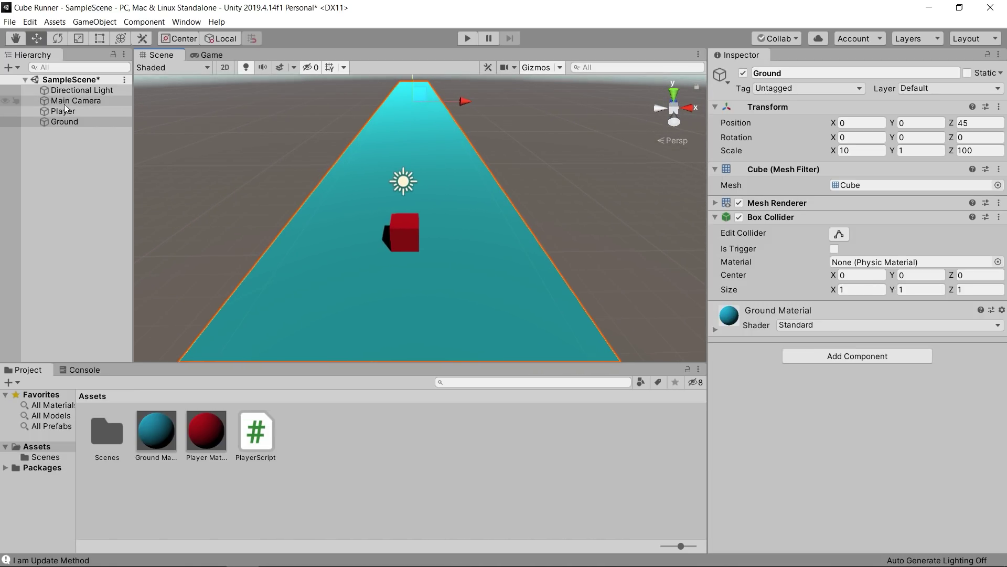
Step: Align the Main Camera with the scene view, preview the Game view, and select Player
click(94, 22)
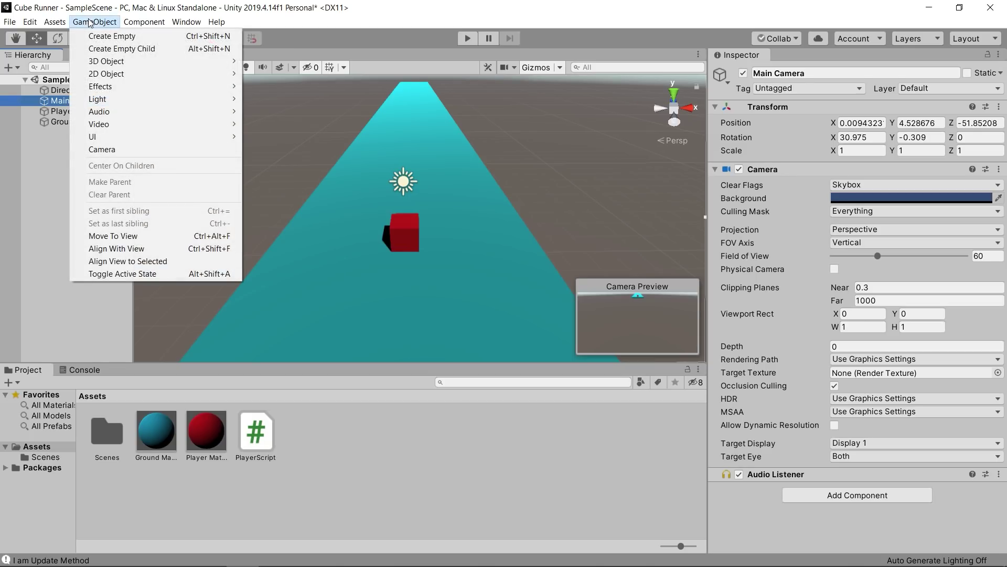
click(116, 248)
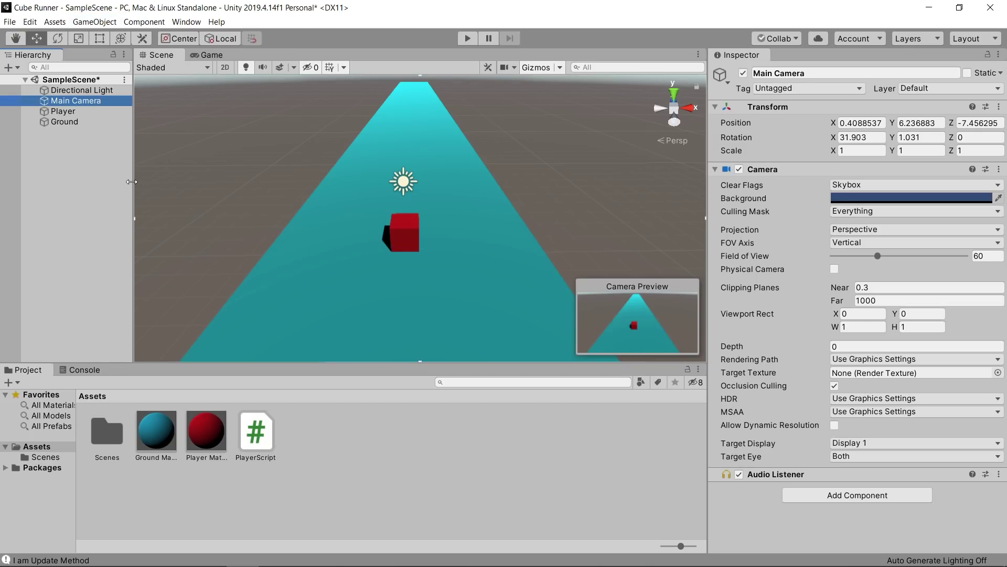
click(216, 55)
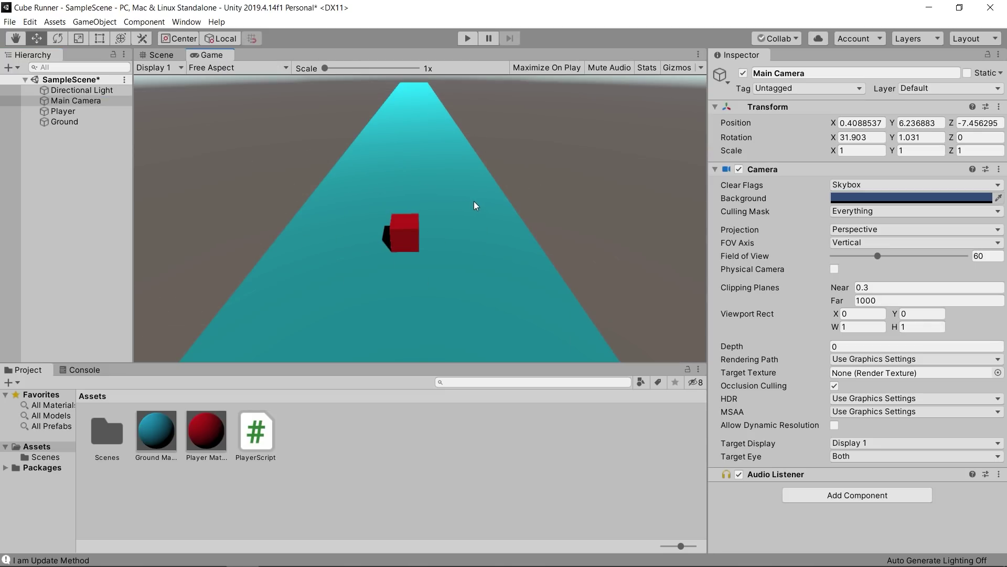
click(76, 112)
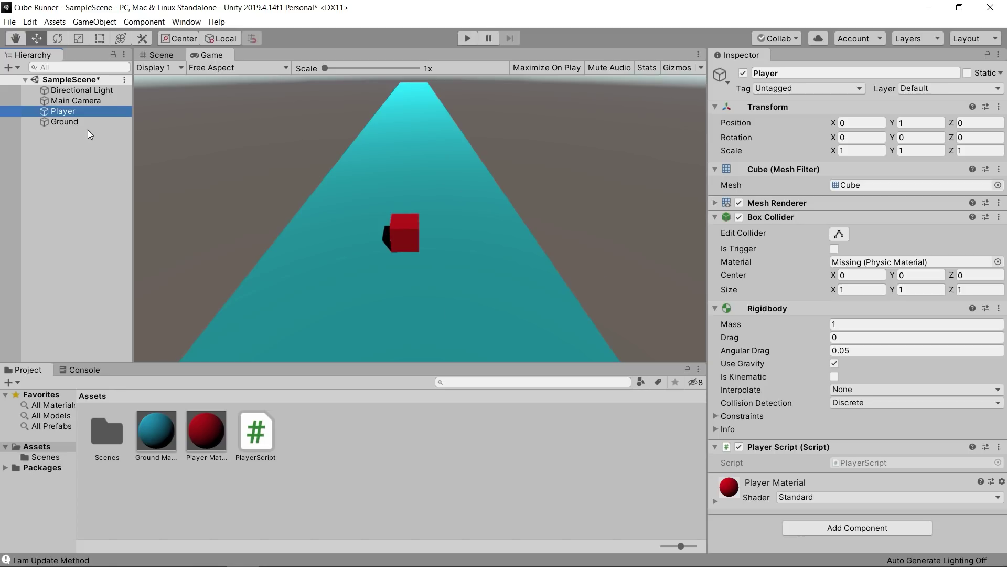
Step: In the Scene view, drag the Player forward along the track, then reset its Position Z to 0
click(150, 59)
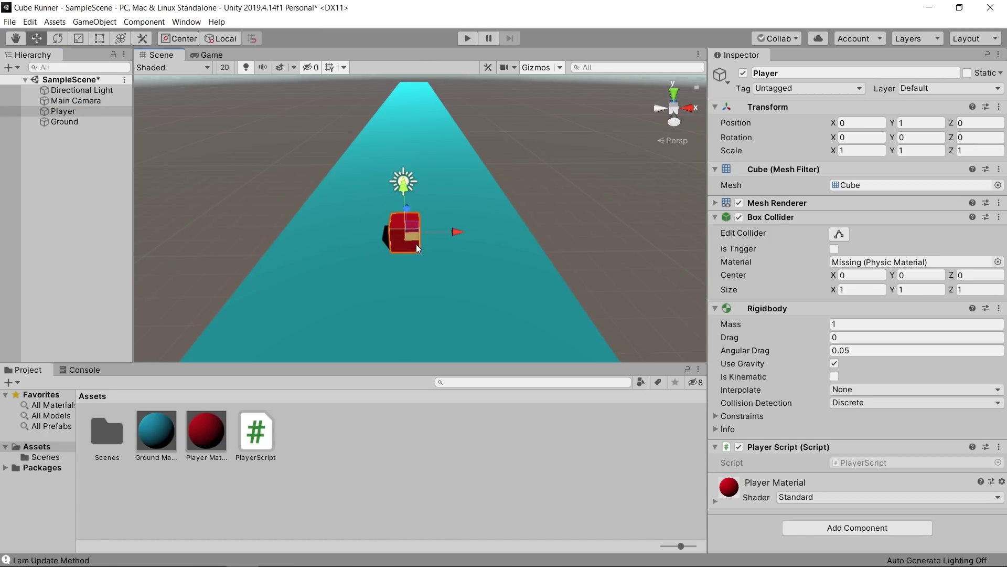
alt+drag(432, 203, 434, 208)
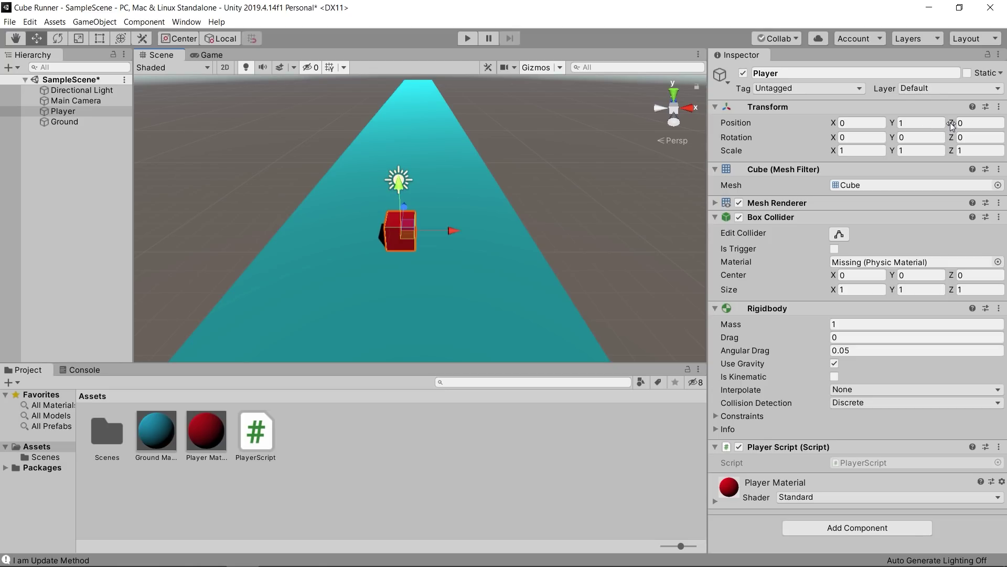
mouse_move(950, 121)
mouse_down()
mouse_move(44, 127)
mouse_move(354, 102)
mouse_up()
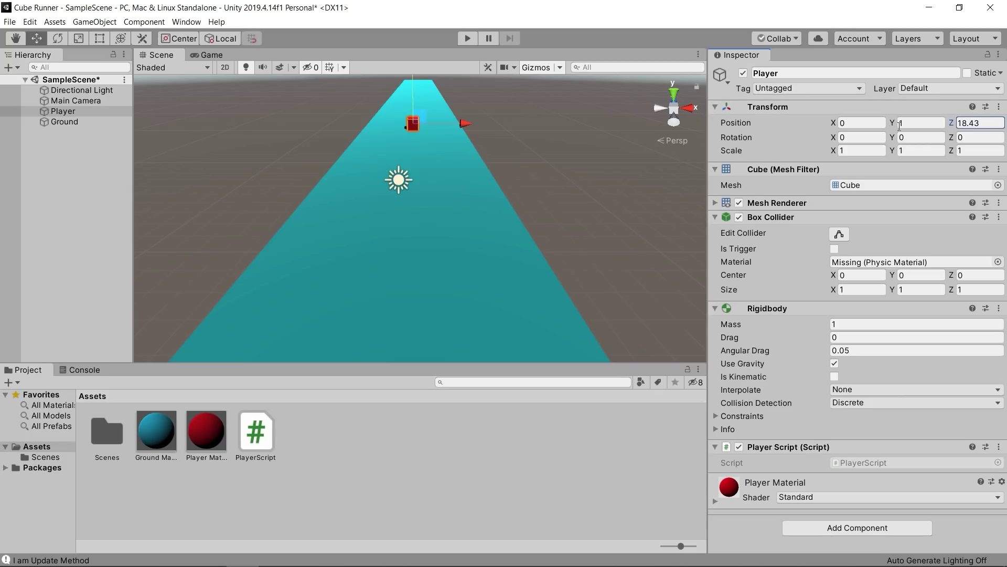
double_click(966, 123)
text(0)
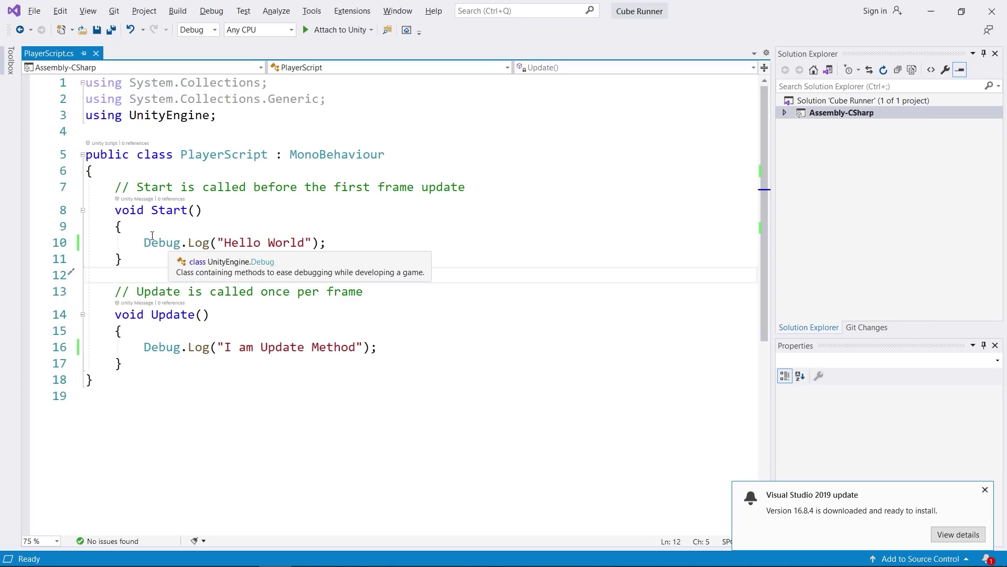
Step: Delete the Hello World log line in Start and the log line in Update
drag(145, 244, 340, 246)
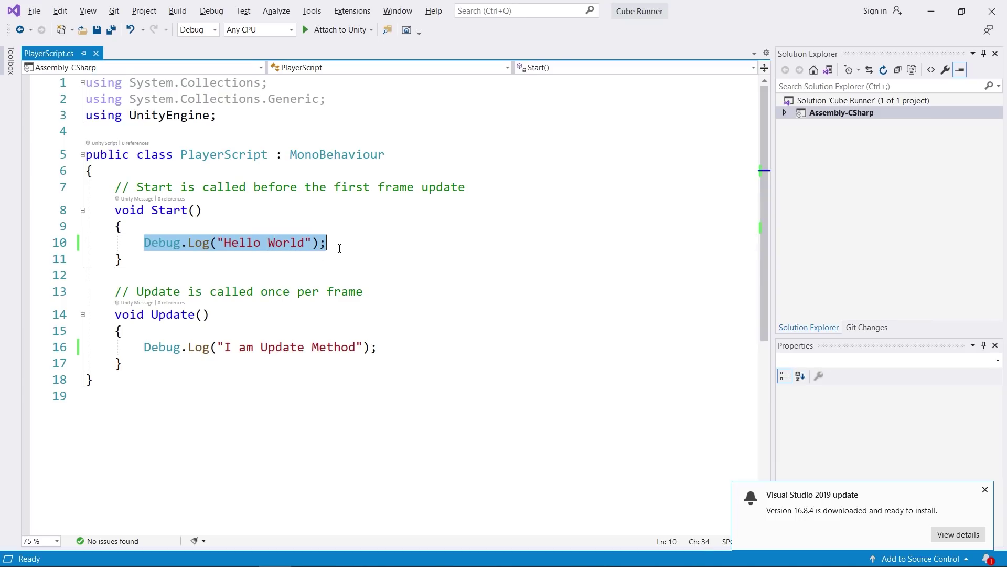
key(Delete)
drag(378, 349, 143, 349)
key(Delete)
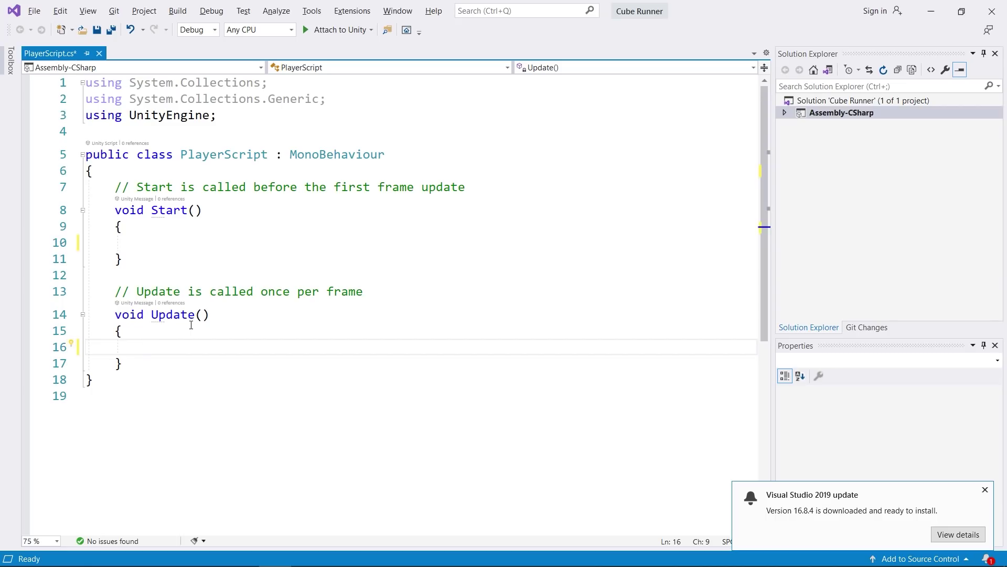
Step: Write transform.position inside Start() using IntelliSense completions
mouse_move(188, 319)
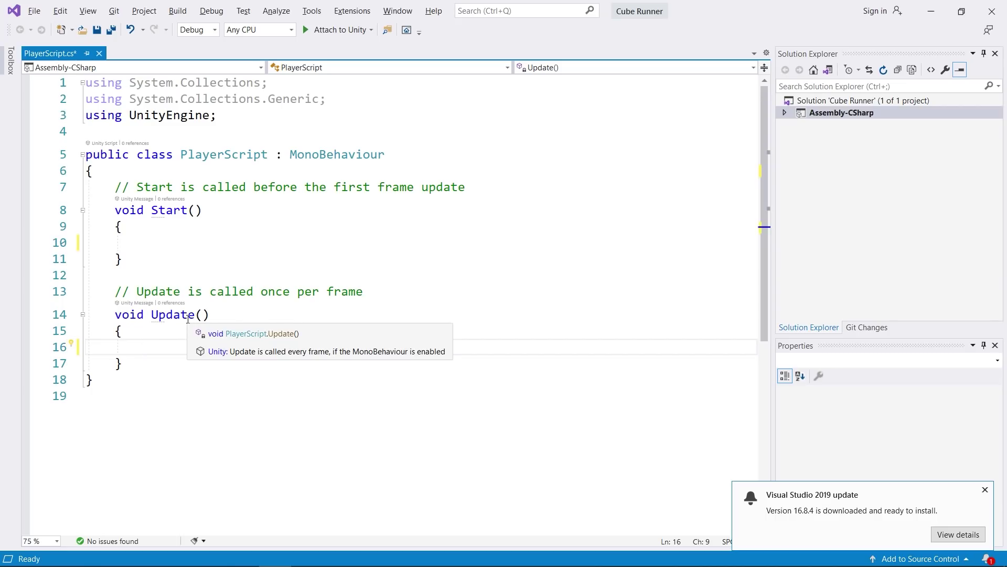
click(178, 246)
text(tr)
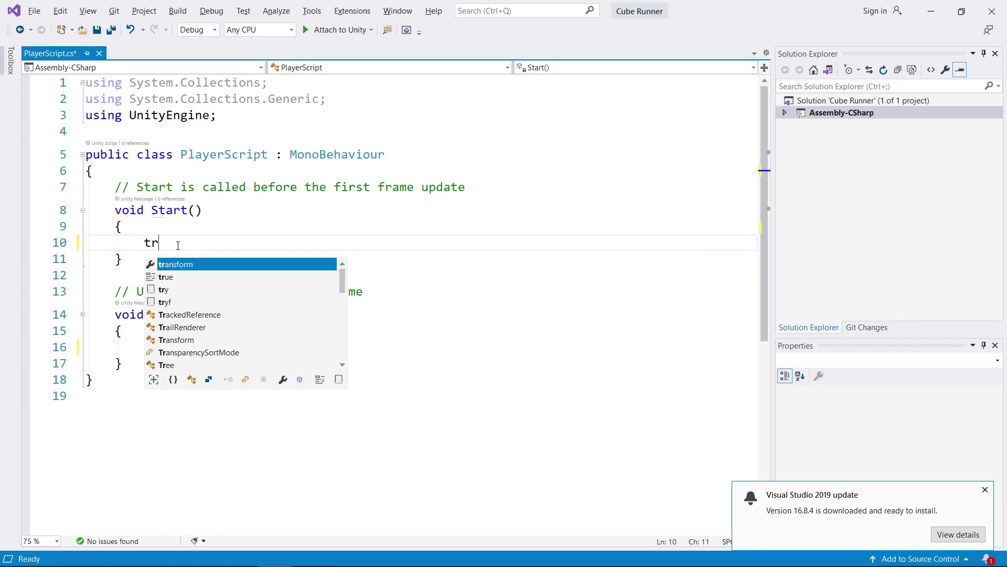
key(Tab)
text(.)
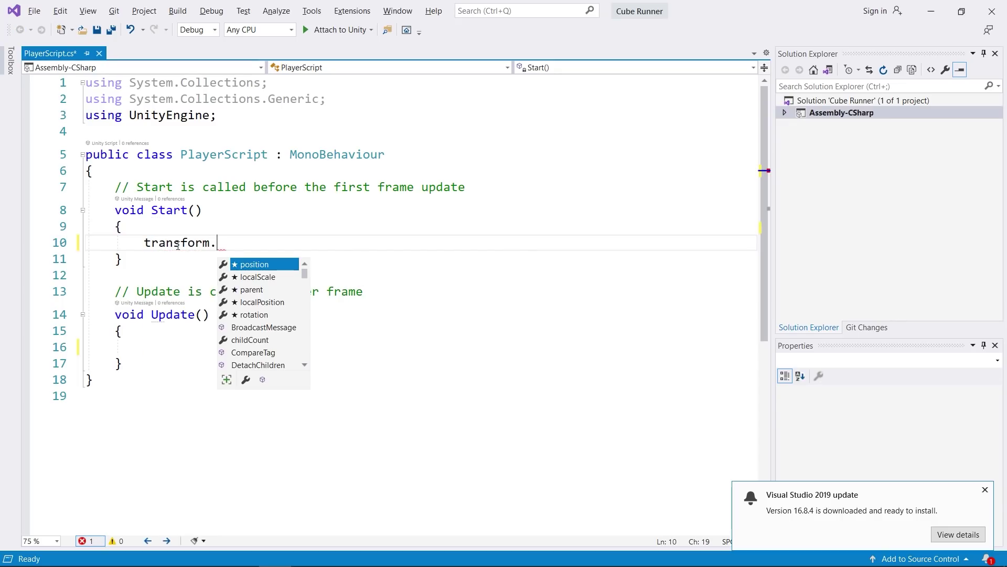
text(po)
key(Tab)
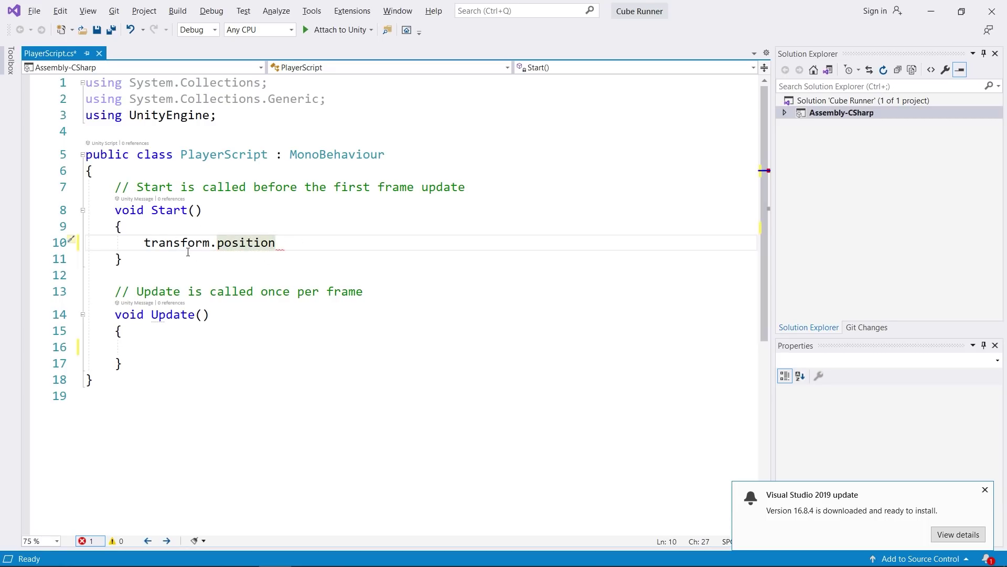
Step: Wrap it as Debug.Log(transform.position); and save the script
mouse_move(210, 241)
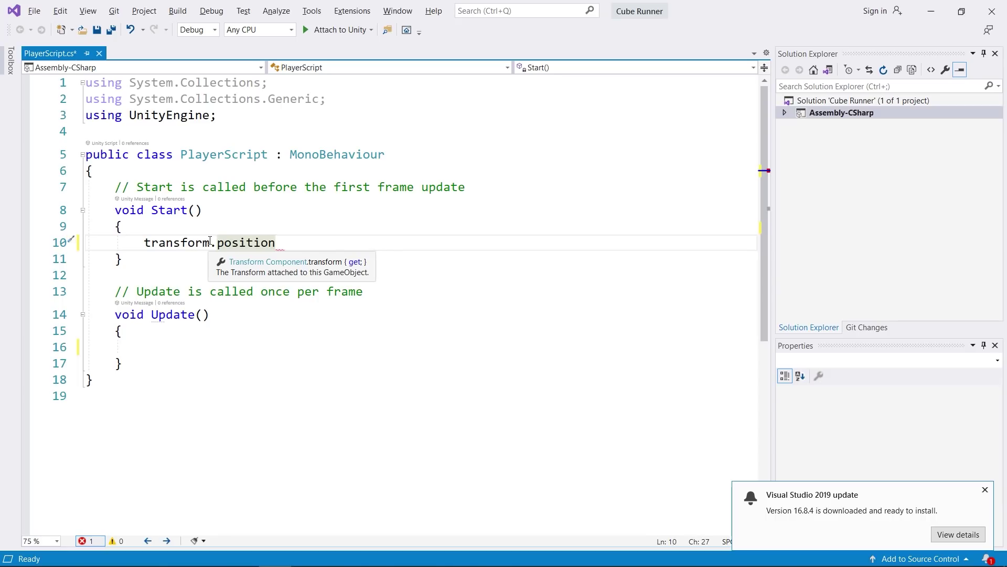
click(146, 240)
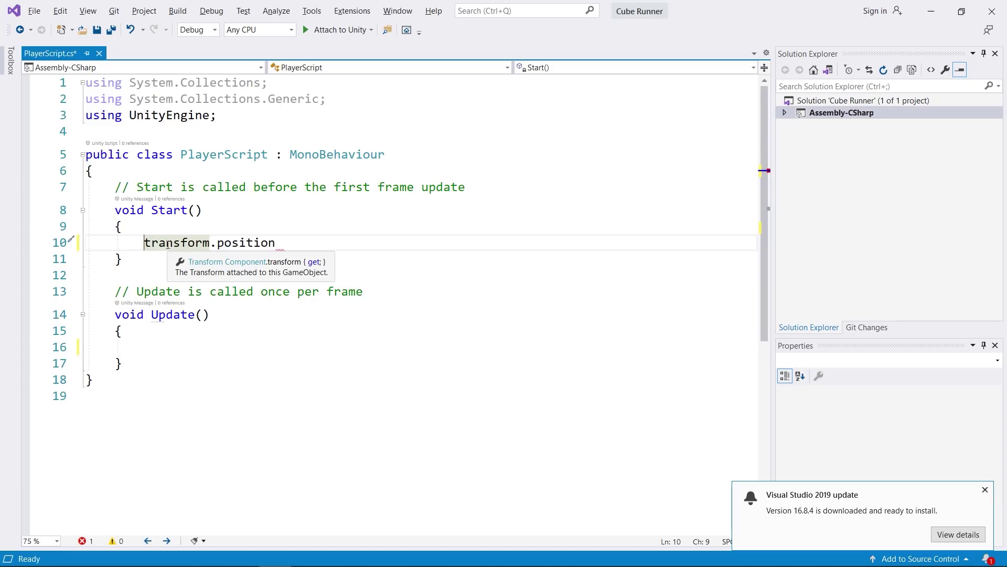
text(Debug.)
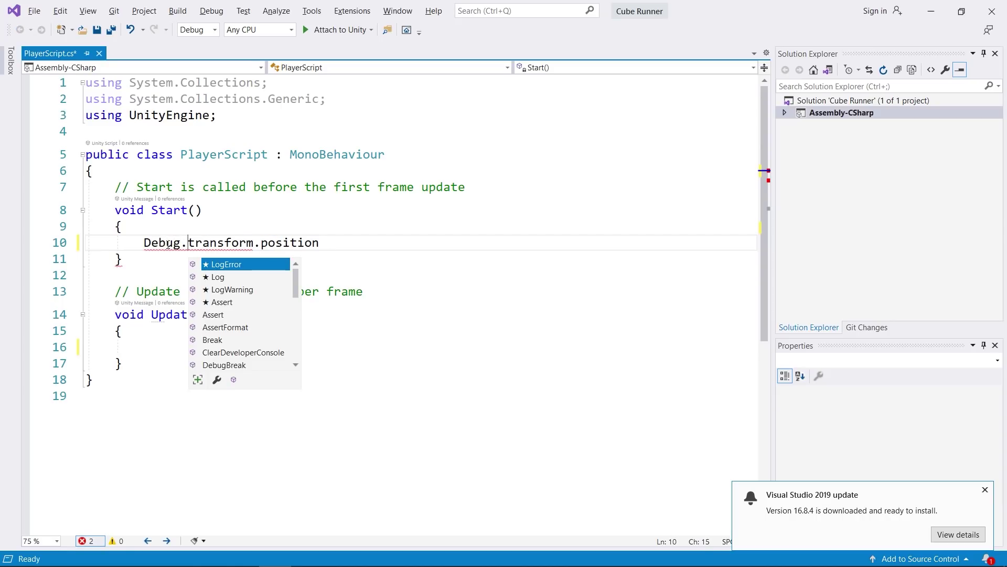
text(L)
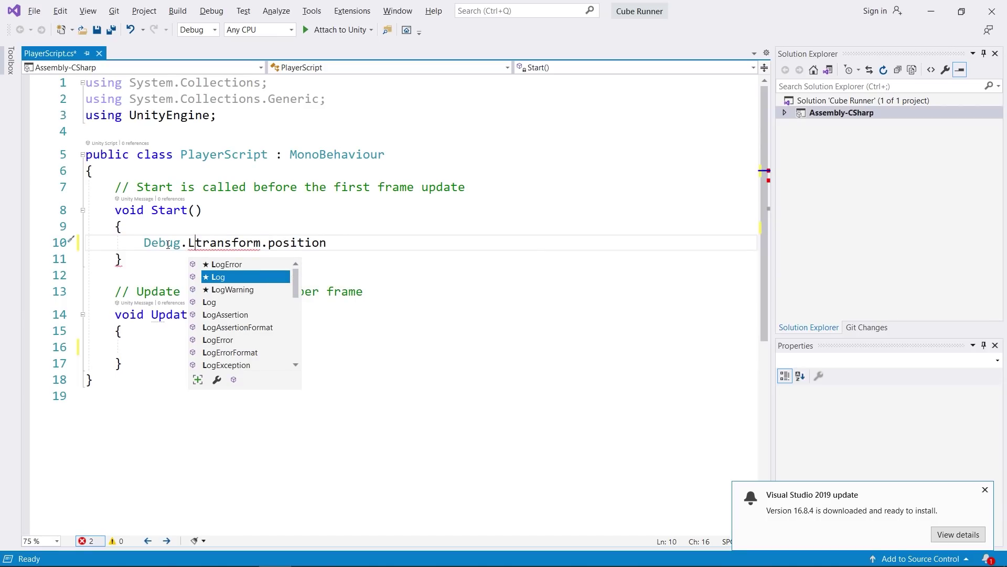
key(Tab)
text(()
key(Right)
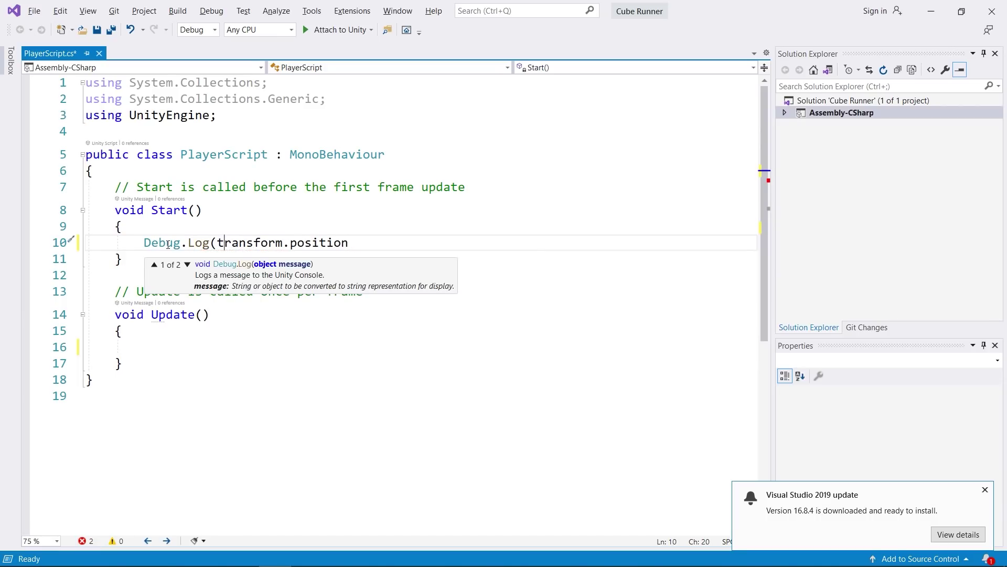
key(Right)
key(Right)
key(Right)
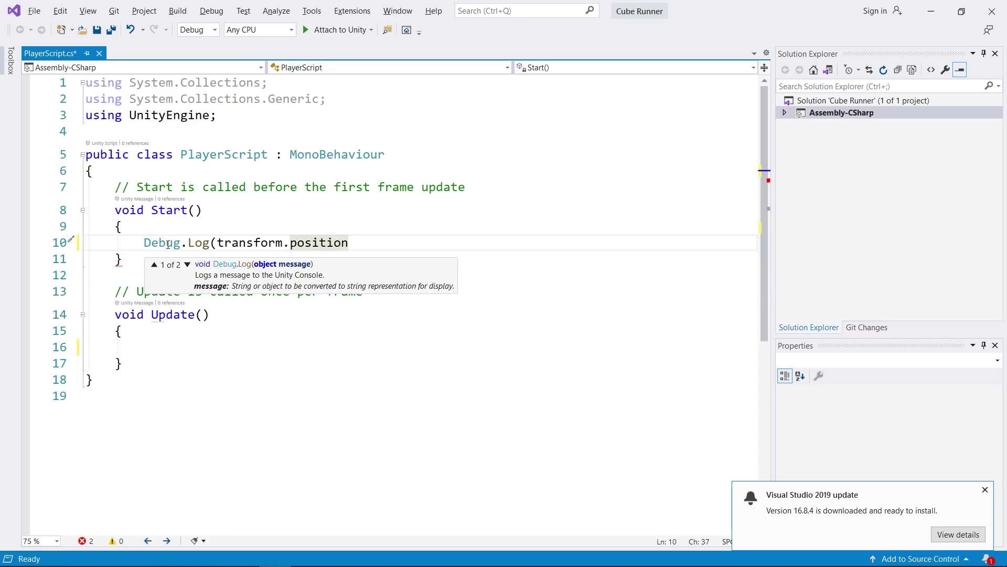
text();)
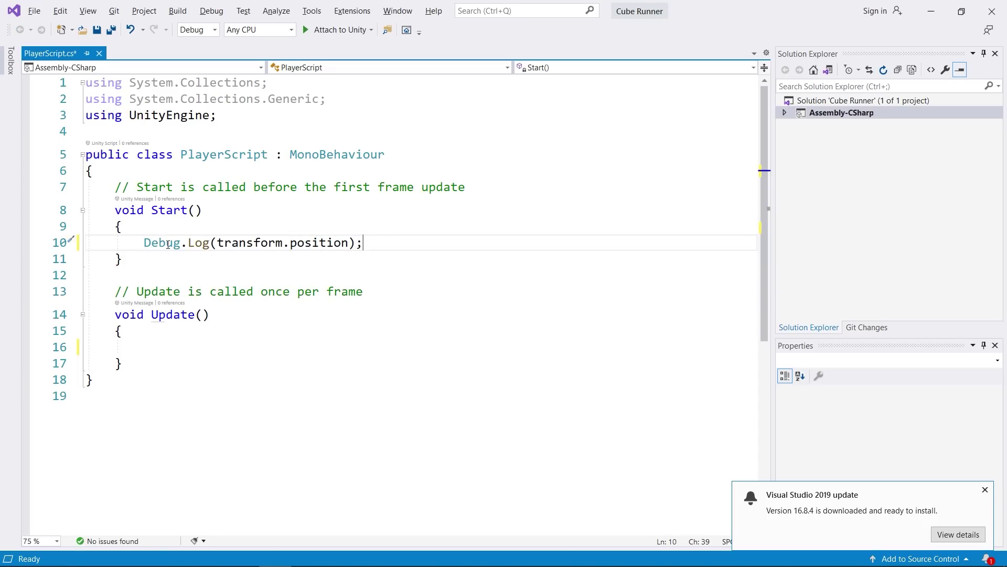
key(ctrl+s)
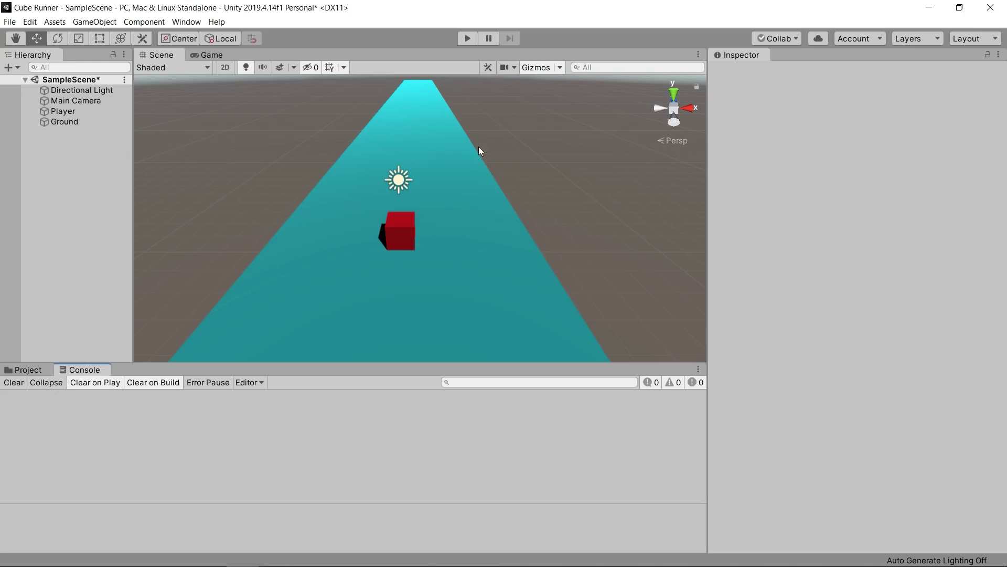
Step: Play to see the Player position (0.0, 1.0, 0.0) logged, stop, and switch to Visual Studio
click(472, 35)
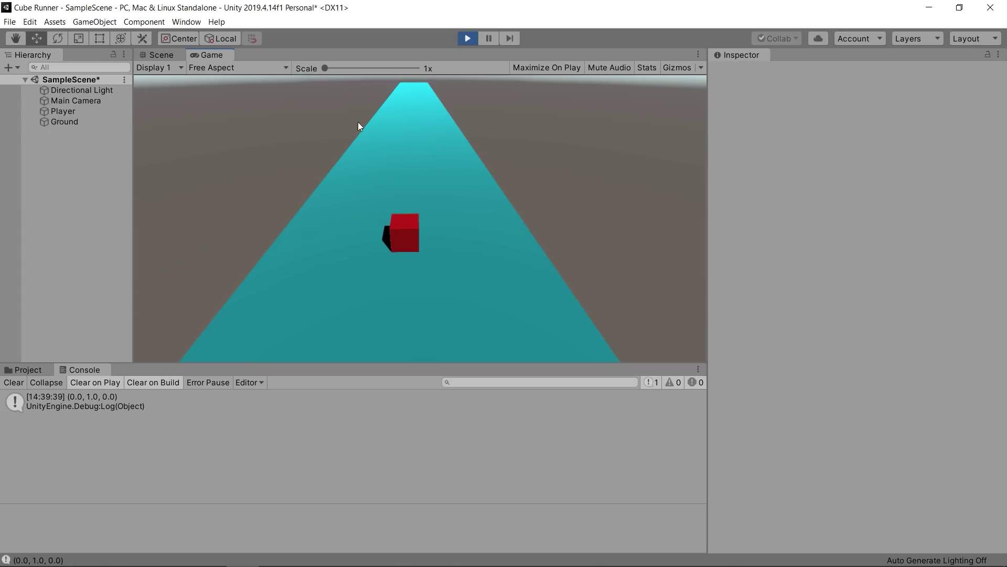
click(465, 40)
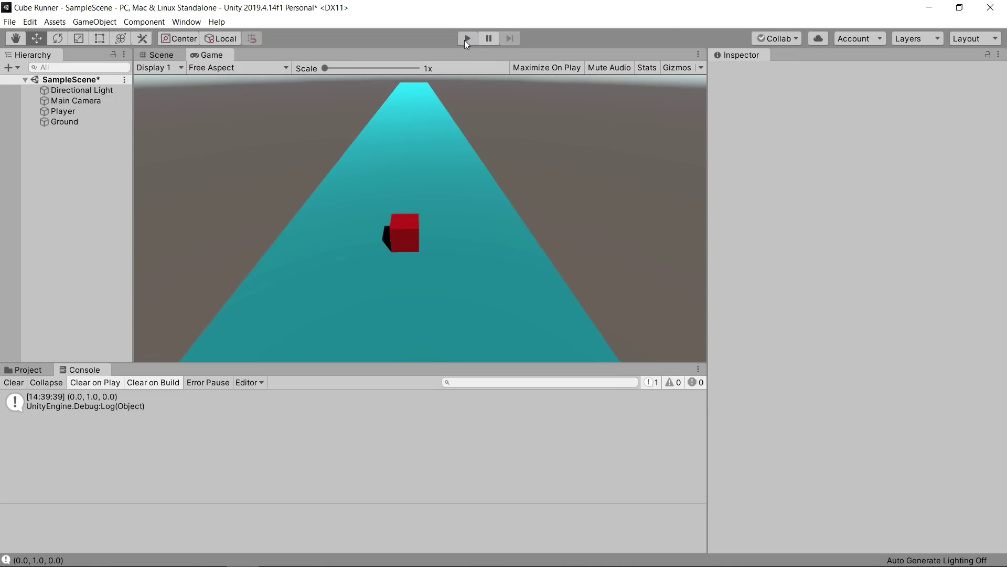
click(63, 111)
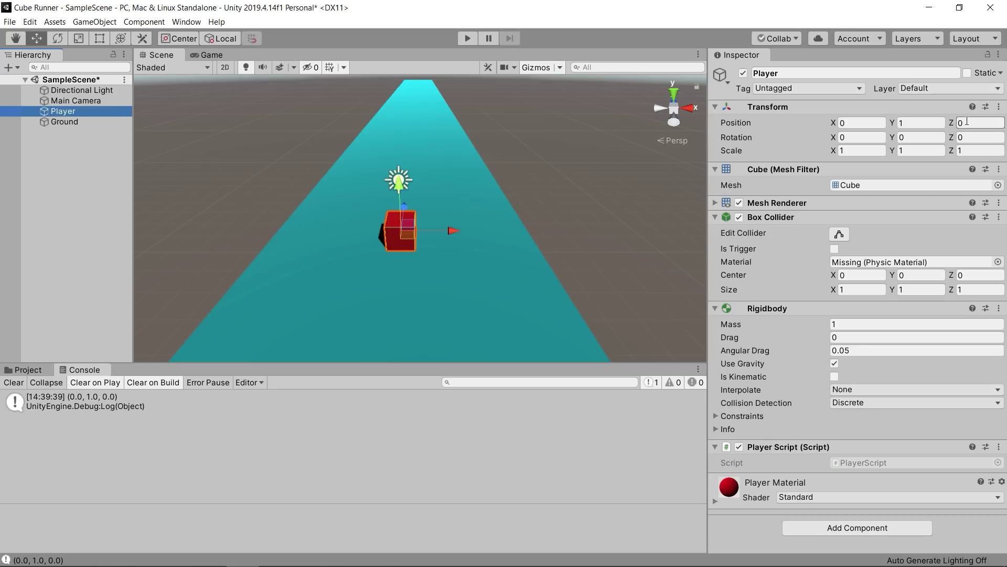
key(alt+Tab)
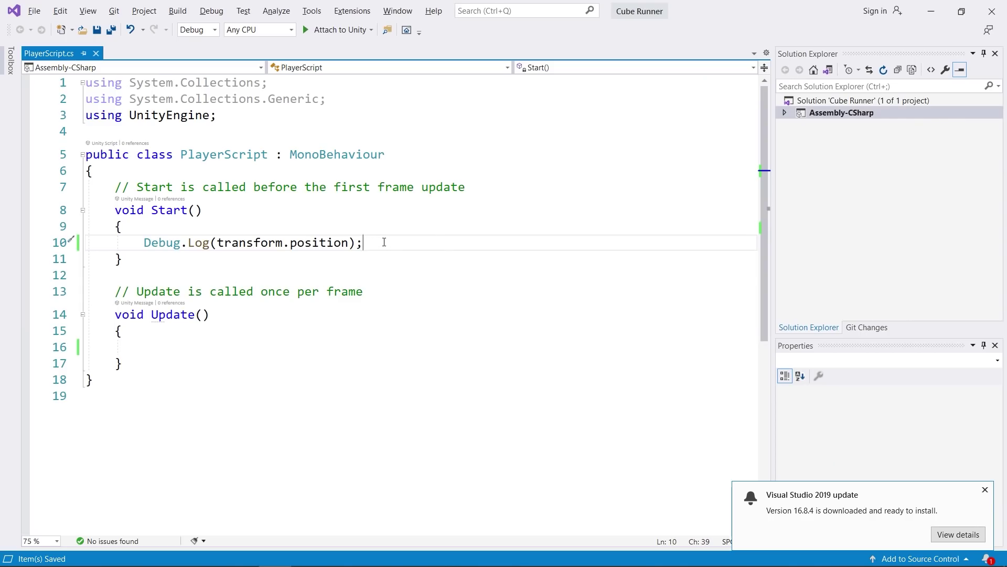
Step: Remove the Debug.Log wrapper and make line 10 read transform.position = transform.position
key(BackSpace)
key(BackSpace)
drag(220, 243, 144, 242)
key(BackSpace)
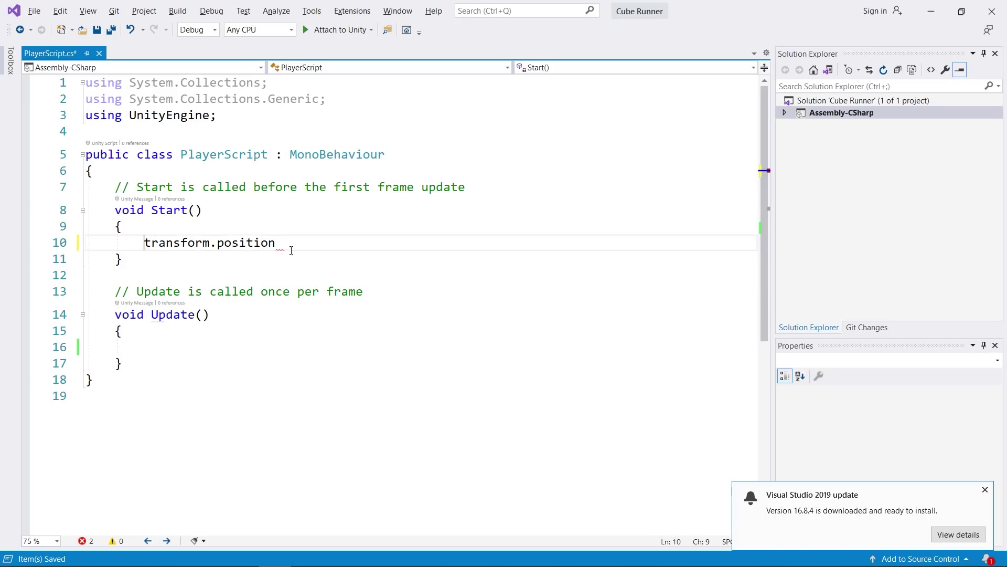
click(297, 245)
text(=)
text(tr)
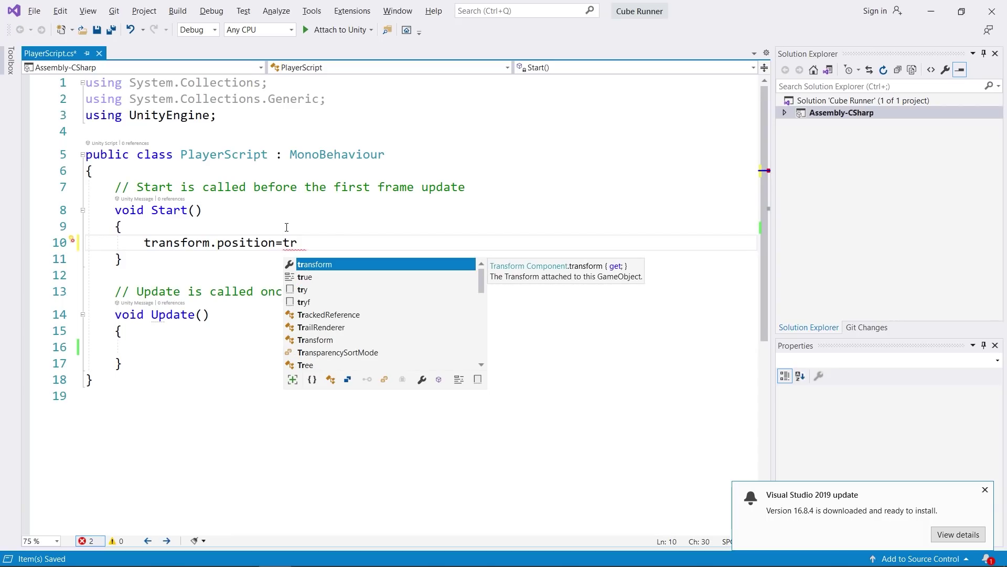
key(Tab)
text(.po)
key(Tab)
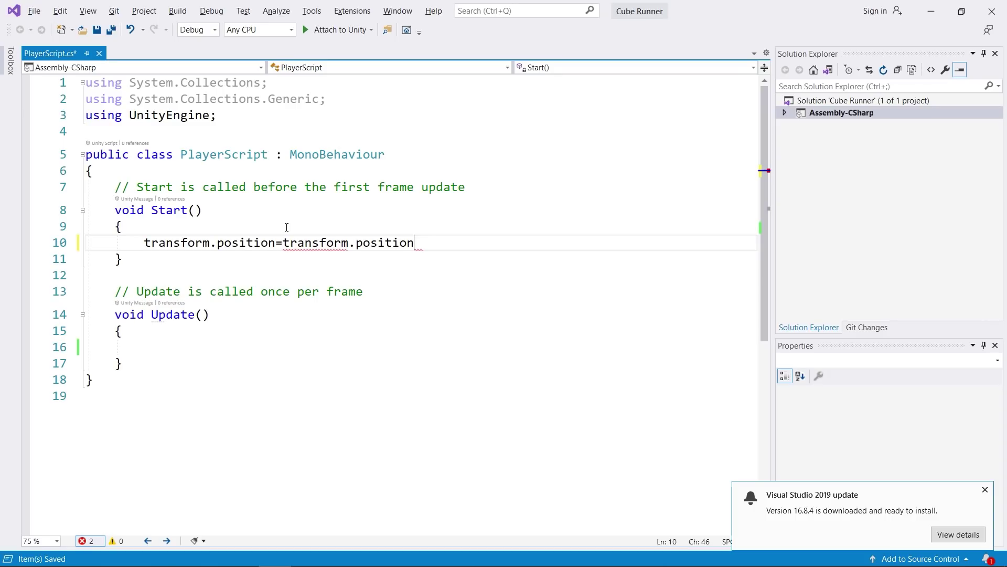
Step: Append + new Vector3(x,y,z) to the assignment
text(+)
text(new Ve)
key(Tab)
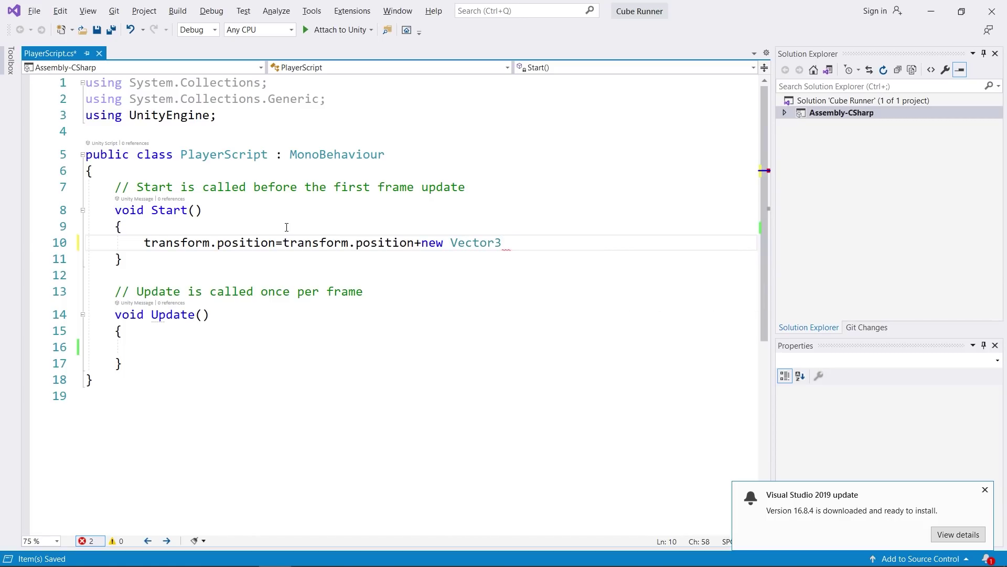
text(()
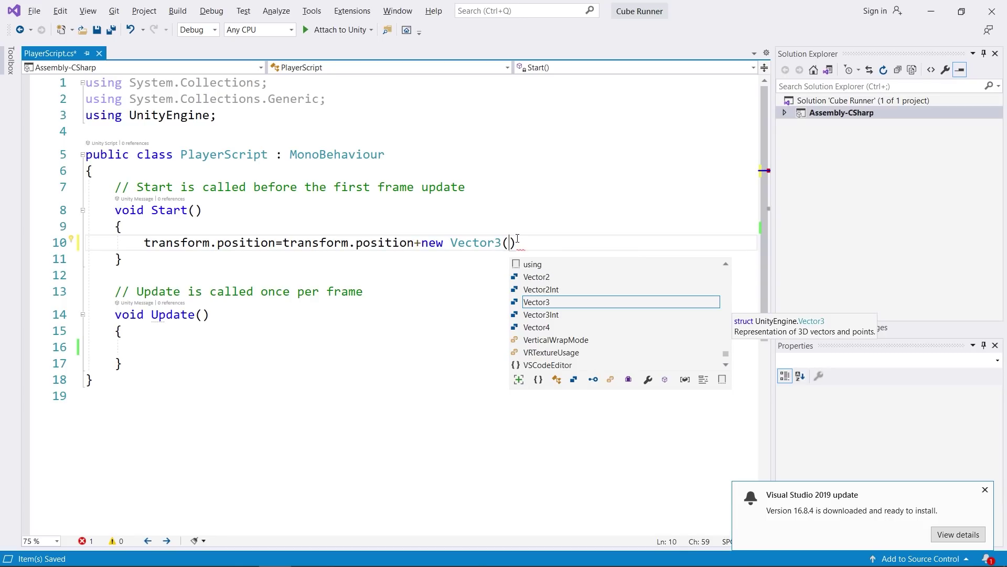
text(x,y)
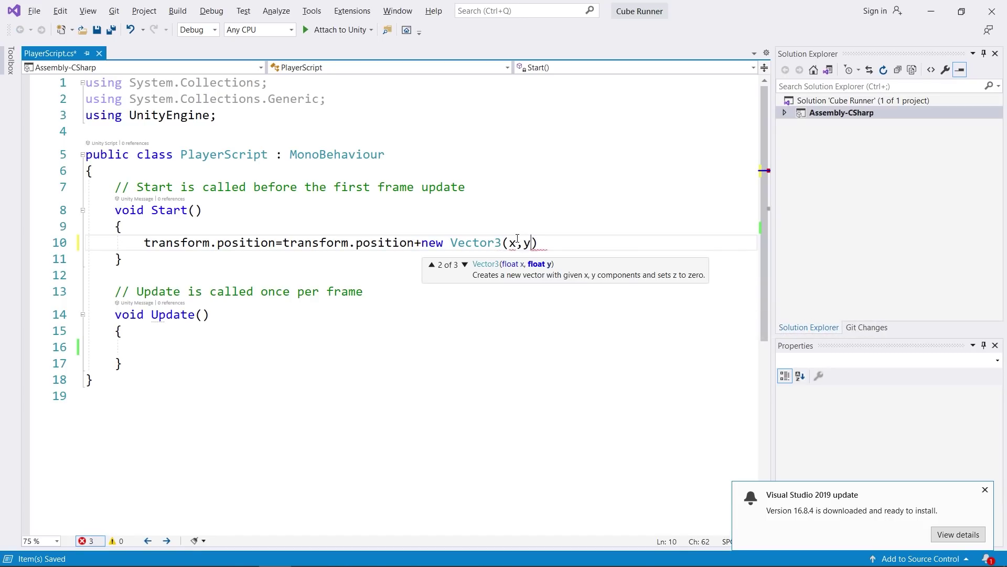
text(,z)
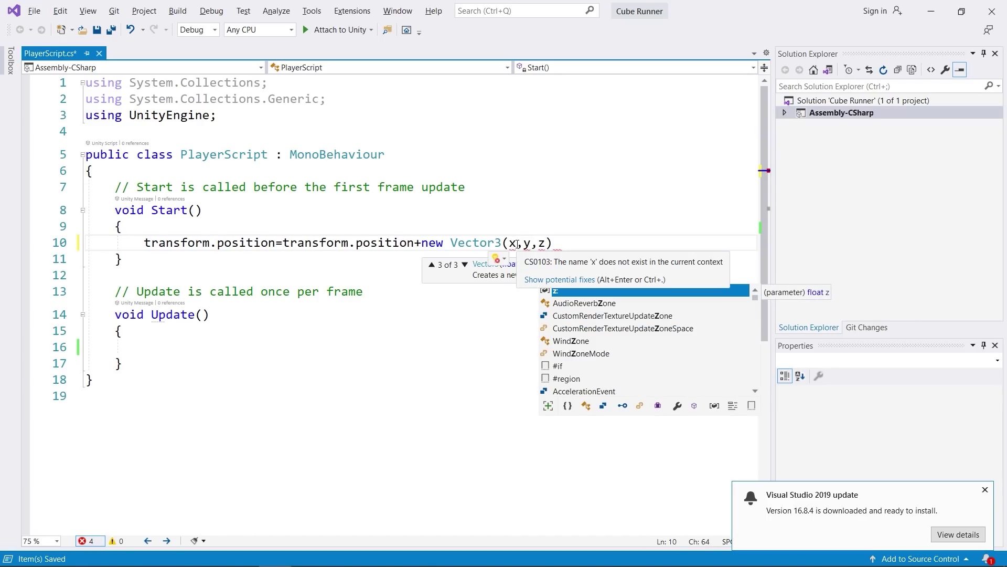
mouse_move(537, 243)
Step: Replace the Vector3 arguments with 0, 0, 1f, end the line with a semicolon, and save
key(Left)
key(Left)
key(Left)
key(BackSpace)
text(0)
key(Right)
key(Right)
key(BackSpace)
text(0)
key(Right)
key(Right)
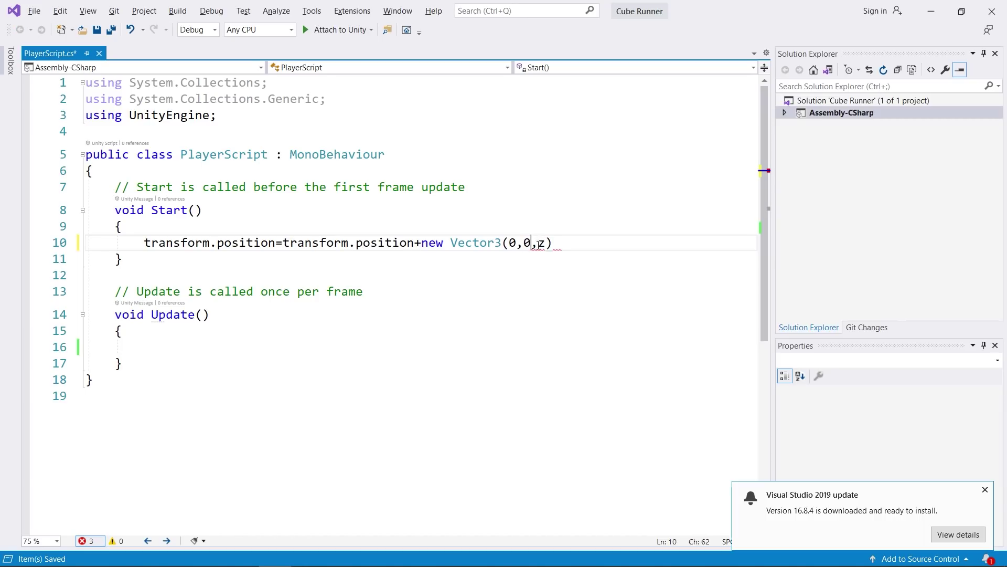
key(BackSpace)
text(1)
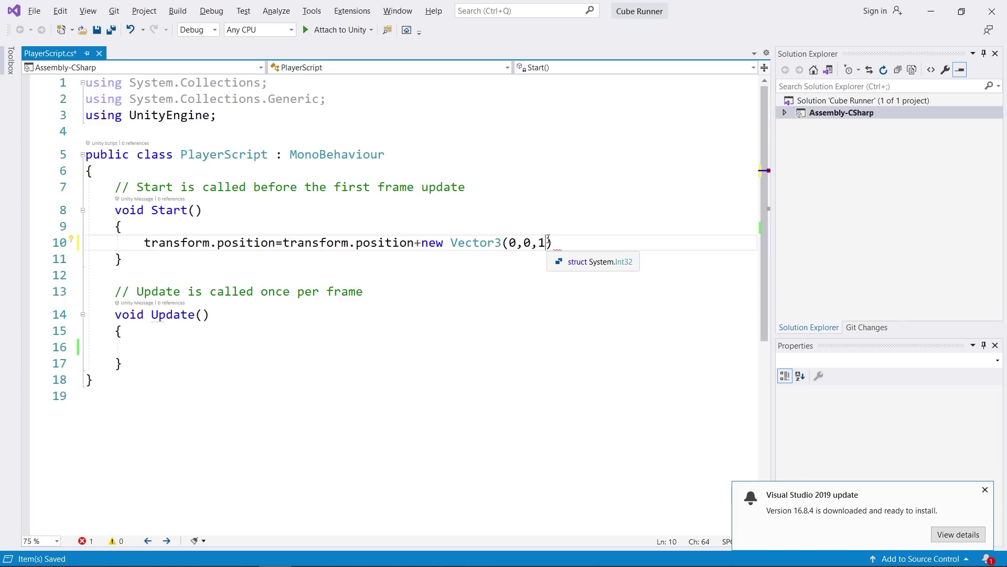
text(f)
key(Right)
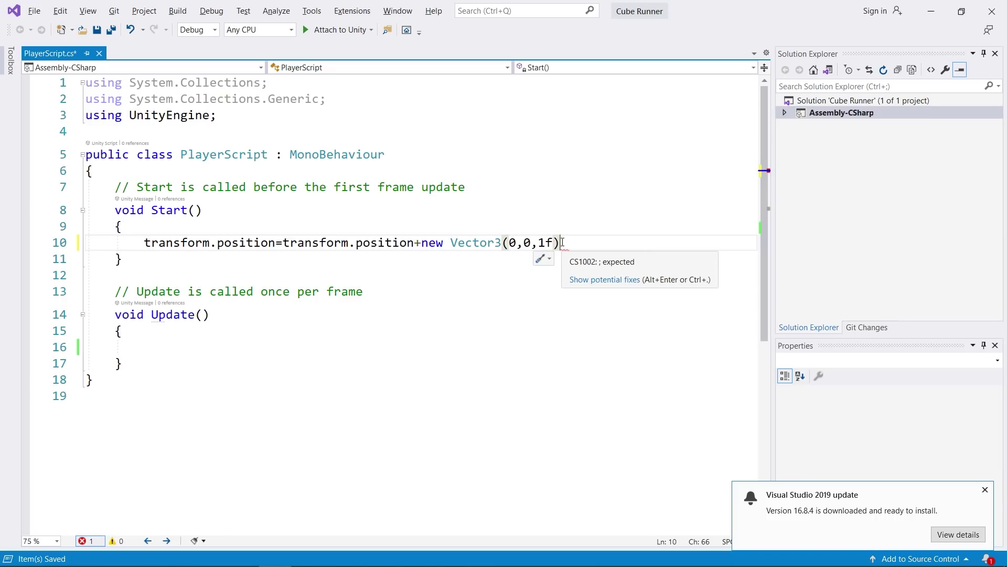
text(;)
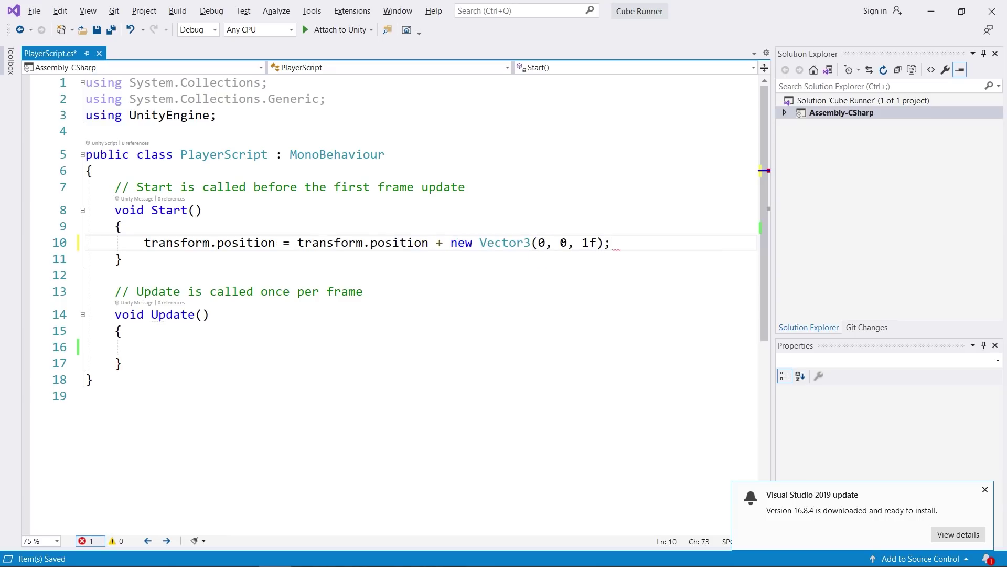
key(ctrl+s)
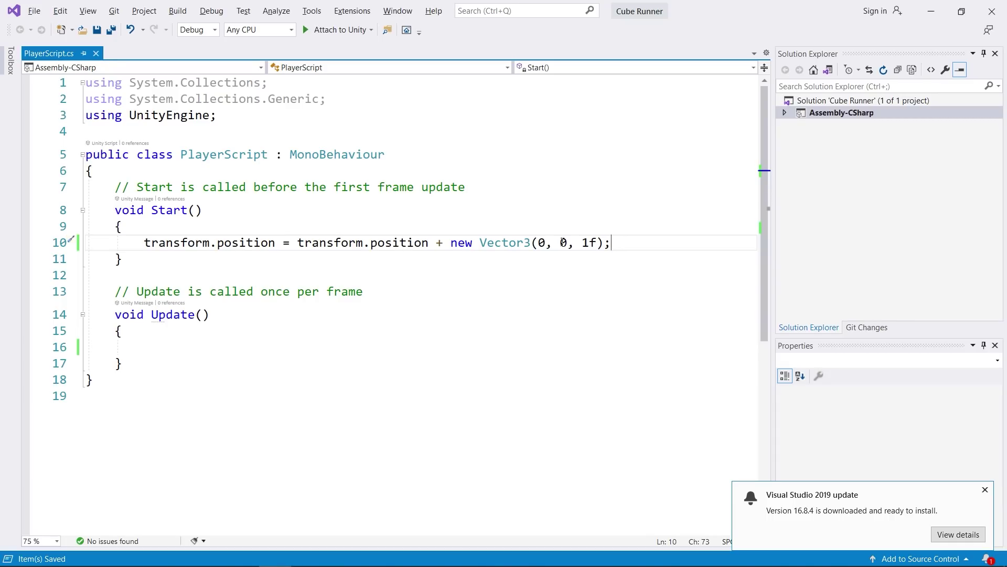
key(alt+Tab)
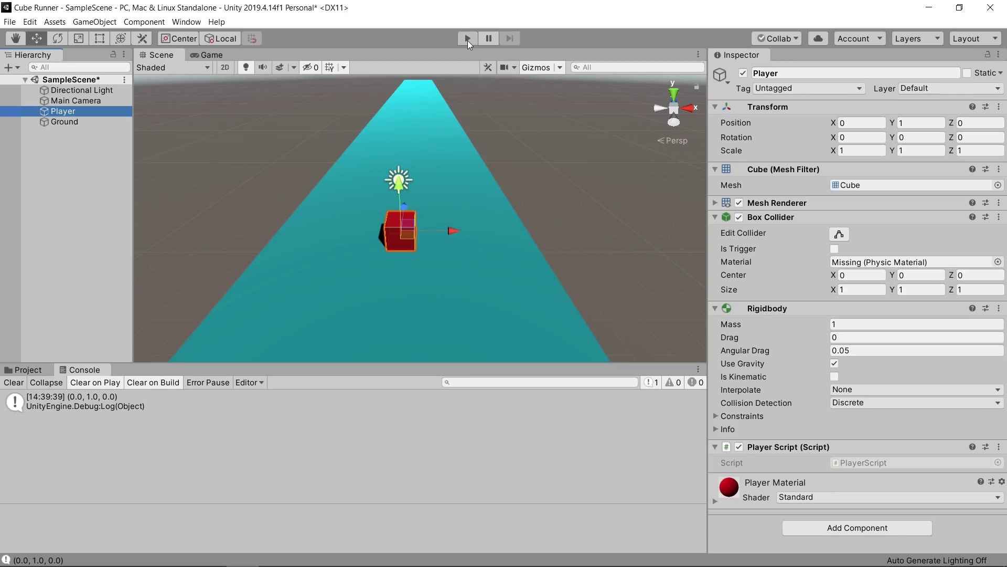
Step: Play to confirm the Player starts at Z 1, then select the position-shift line in Start()
click(468, 39)
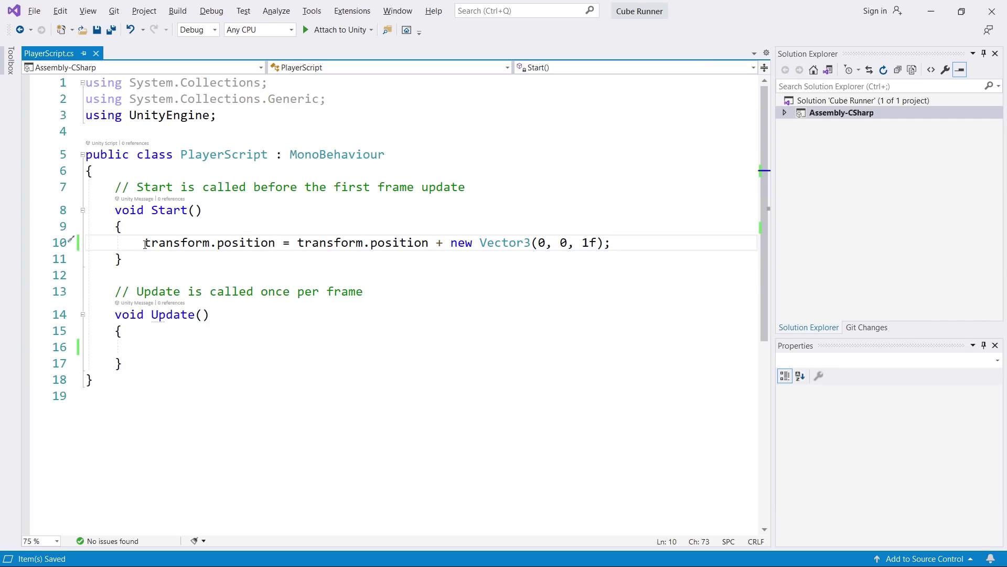
drag(146, 244, 612, 243)
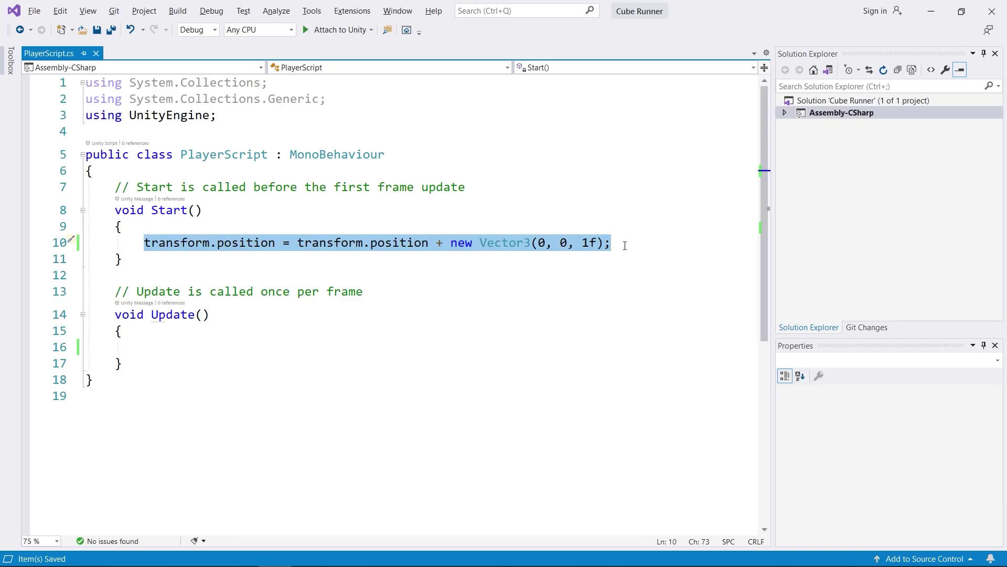
Step: Cut the new Vector3(0, 0, 1f) position shift from Start(), paste it into Update(), and save
key(ctrl+x)
click(180, 346)
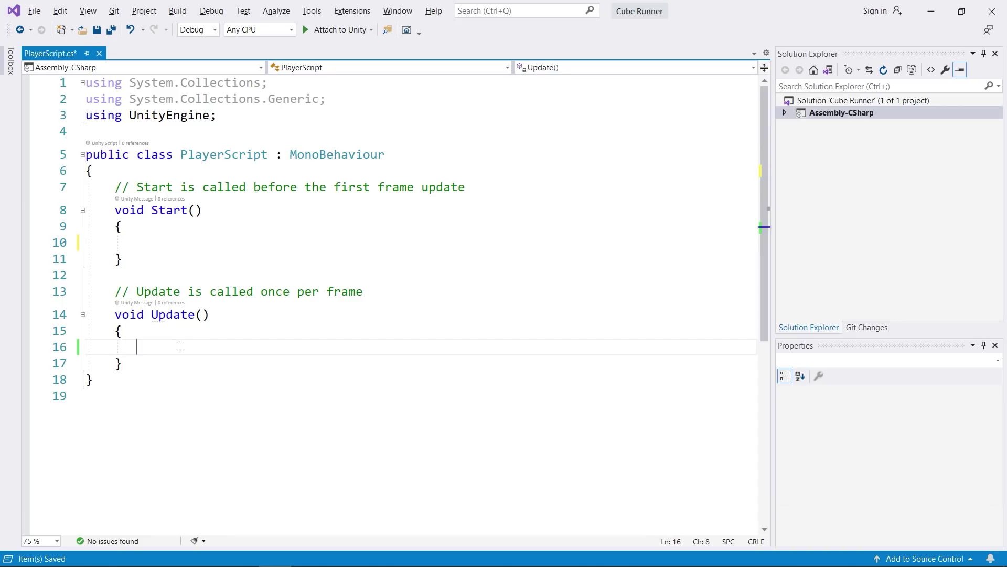
key(ctrl+v)
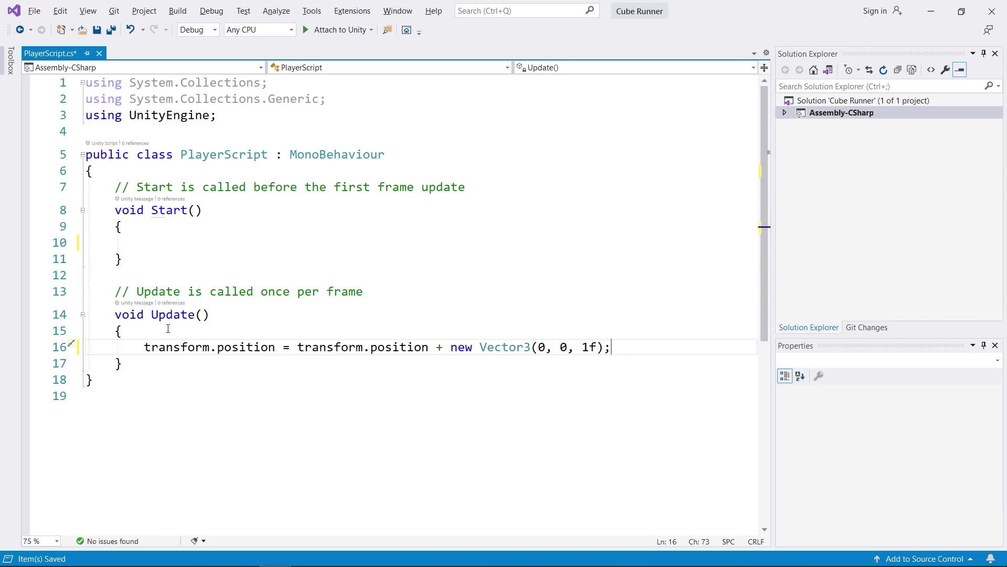
drag(137, 292, 363, 292)
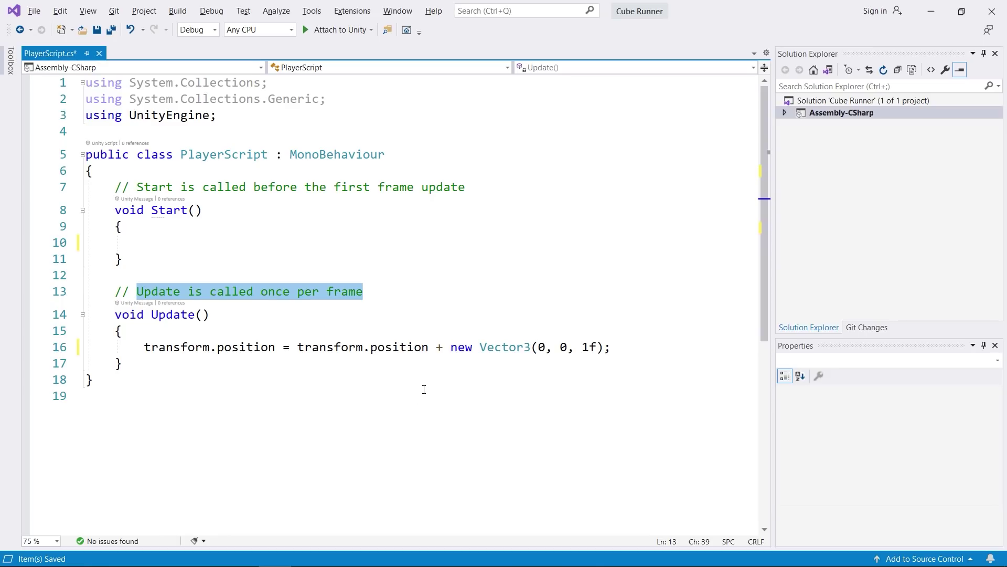
click(438, 322)
key(ctrl+s)
key(alt+Tab)
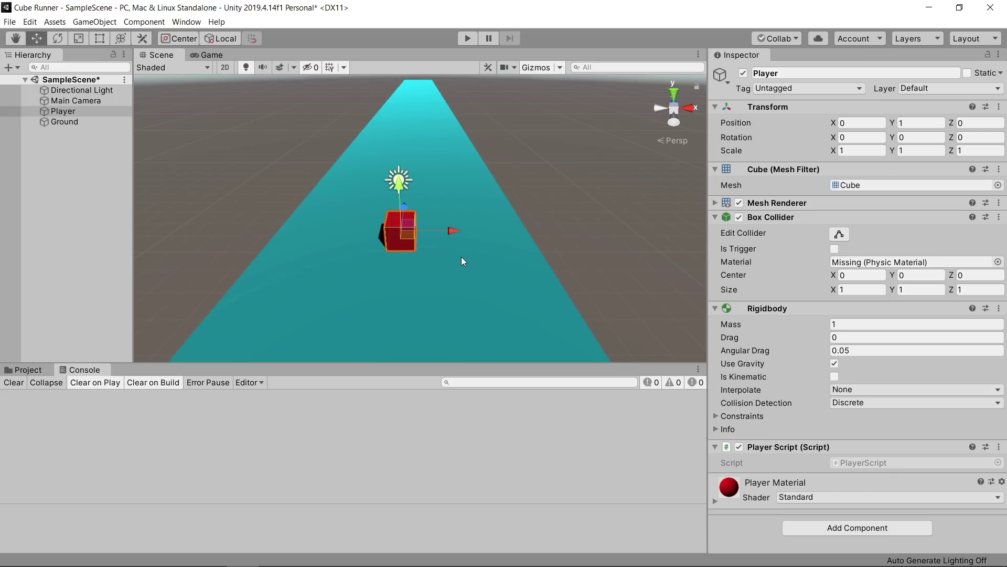
Step: Play the scene and watch the cube fly off the track to Z 2111, then stop and return to the script
click(465, 36)
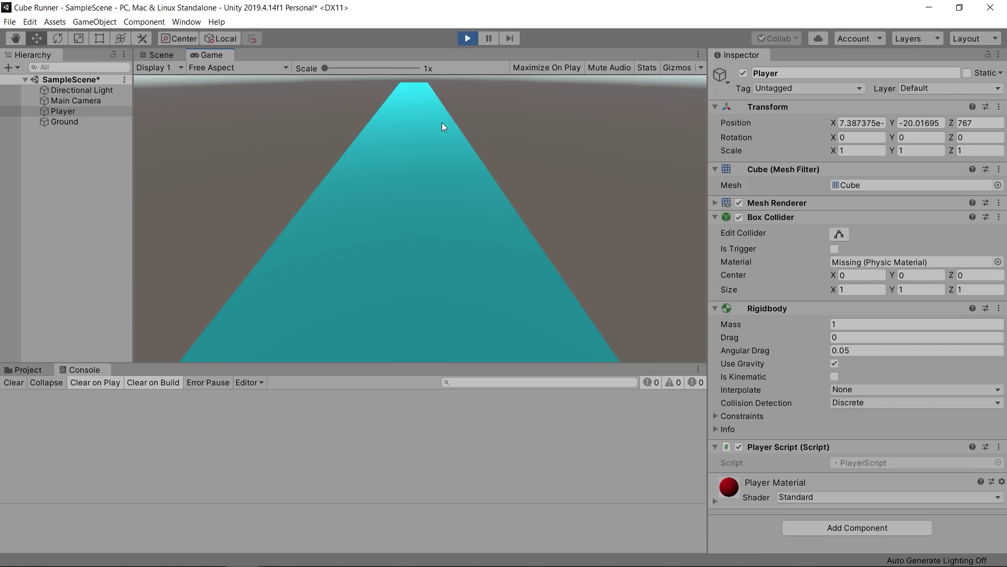
click(469, 37)
click(465, 39)
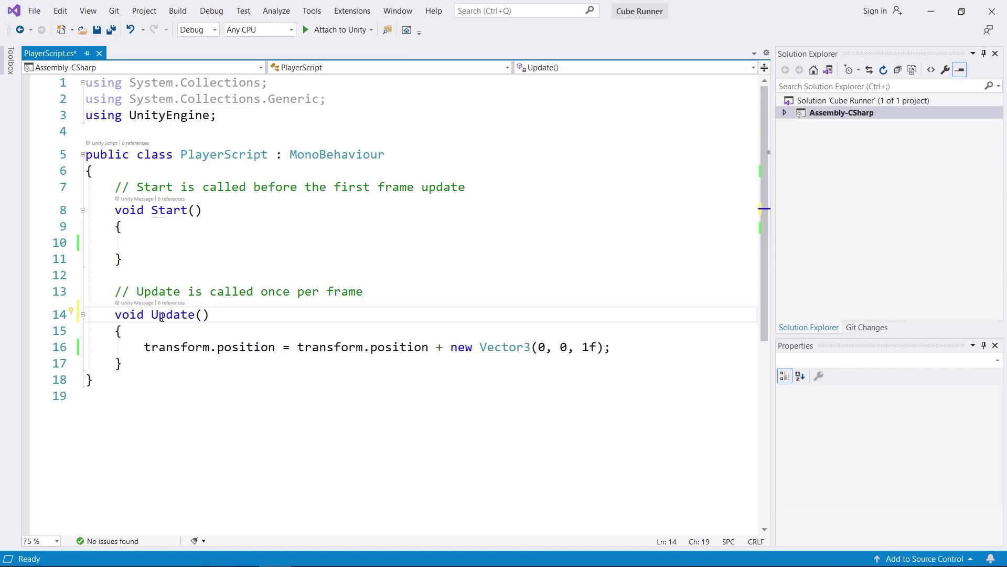
click(156, 319)
drag(156, 318, 218, 315)
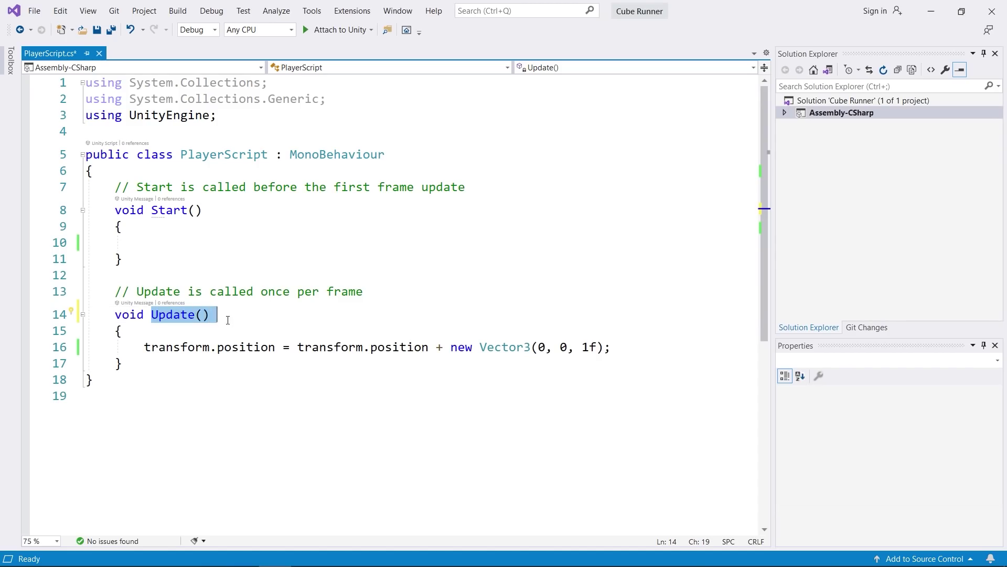
Step: Change line 16's forward shift to 1f*Time.deltaTime and save PlayerScript
click(289, 311)
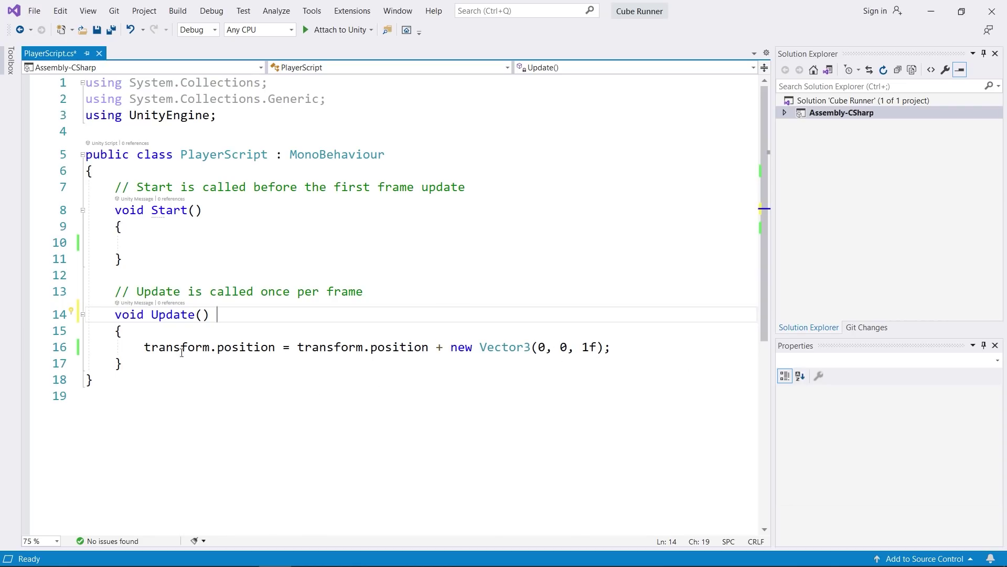
click(600, 350)
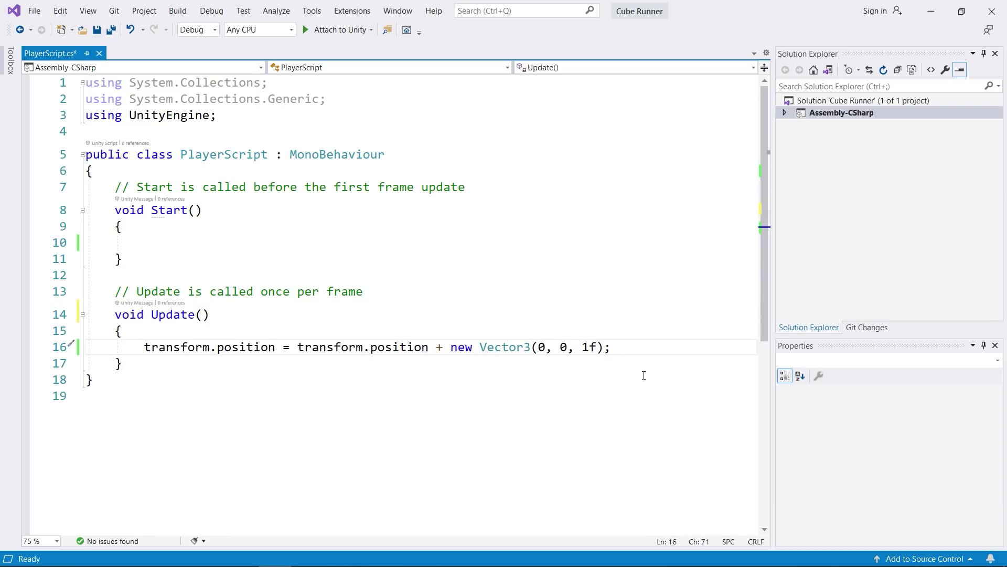
text(*ti)
key(Tab)
text(.de)
key(Tab)
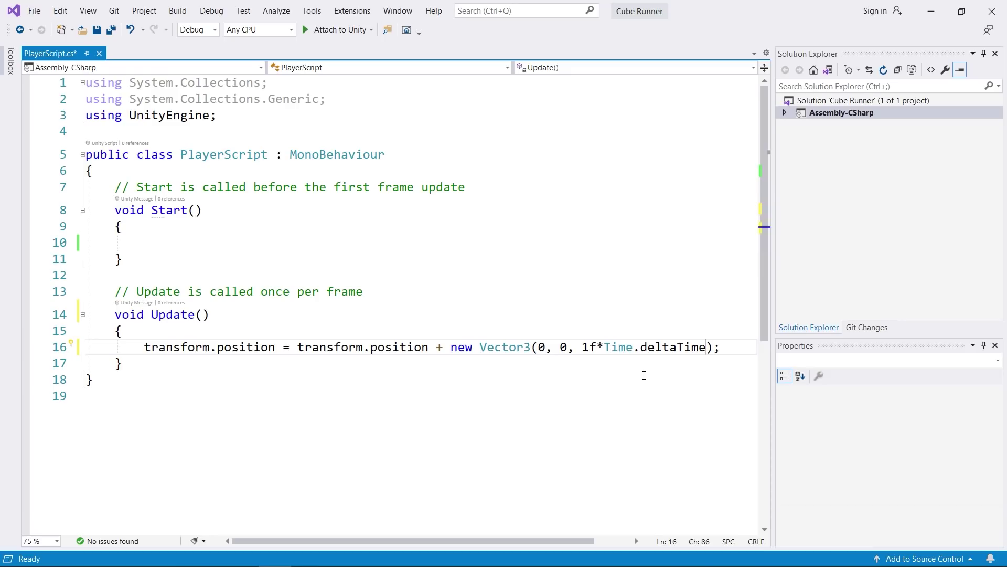
mouse_move(631, 348)
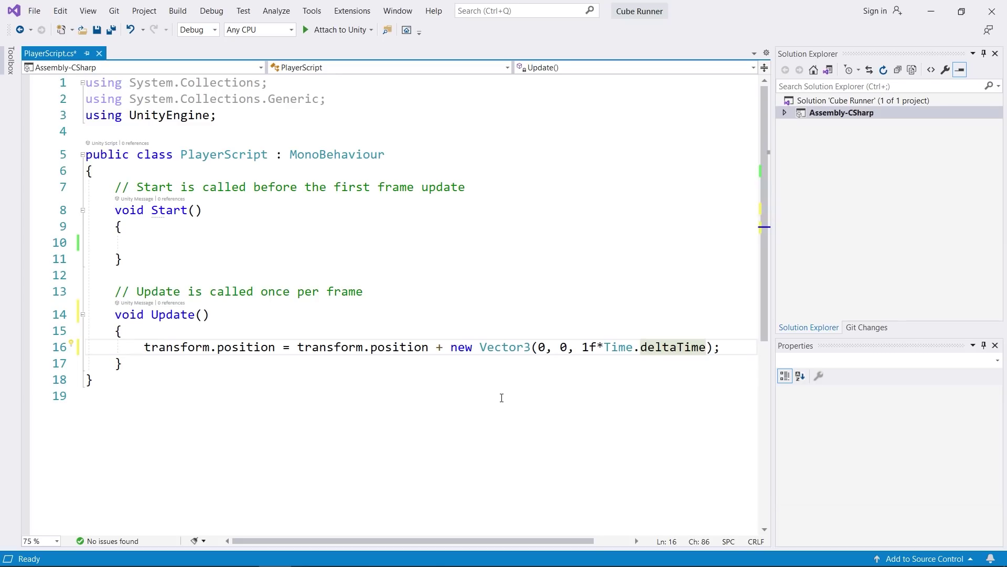
key(ctrl+s)
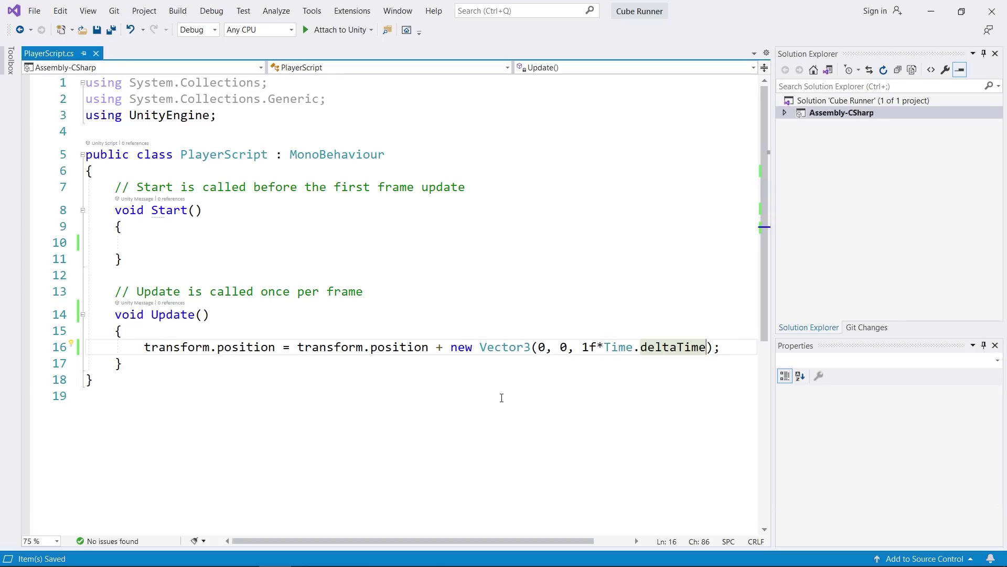
key(alt+Tab)
key(alt+Tab)
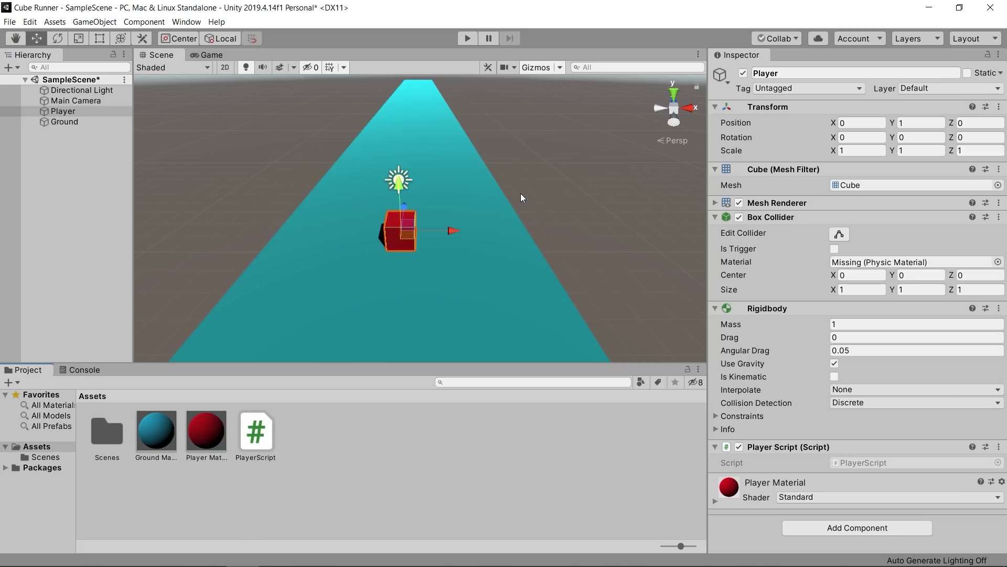
Step: Play the scene and watch the cube glide forward to about Z 13, then stop it and return to Visual Studio
click(468, 40)
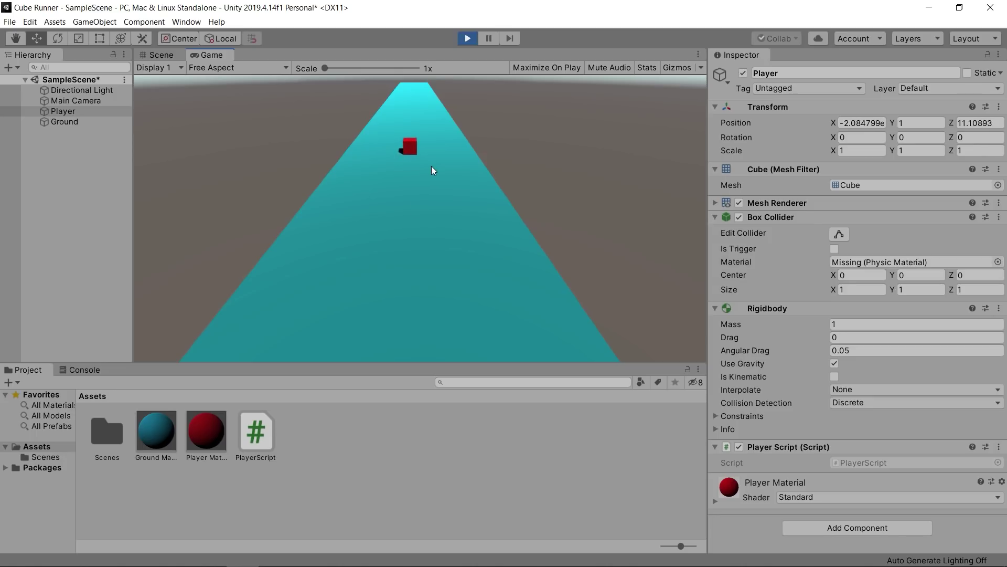
click(471, 43)
key(alt+Tab)
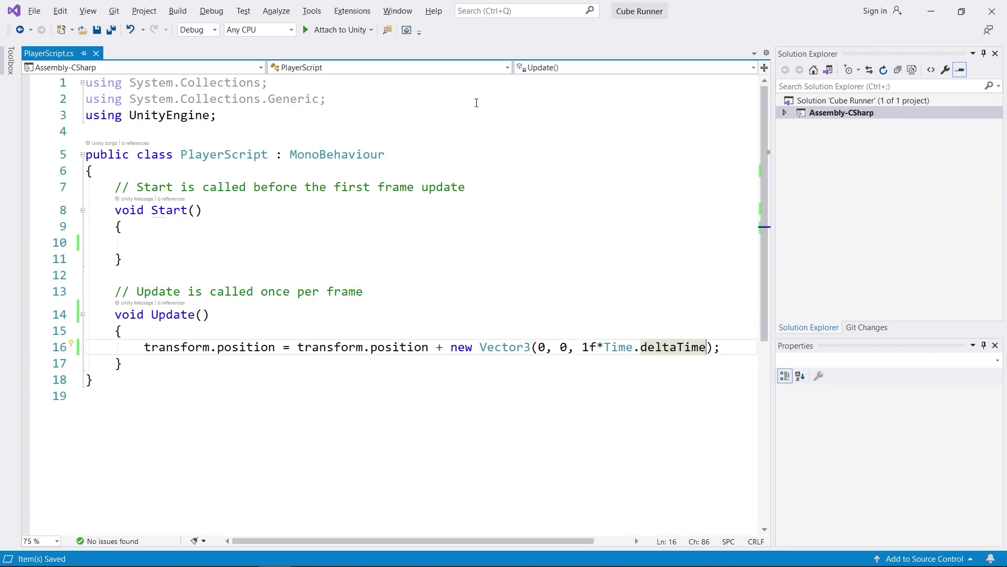
Step: Adjust the forward value in Update's Vector3, save PlayerScript, and play the scene in Unity to test it
click(590, 346)
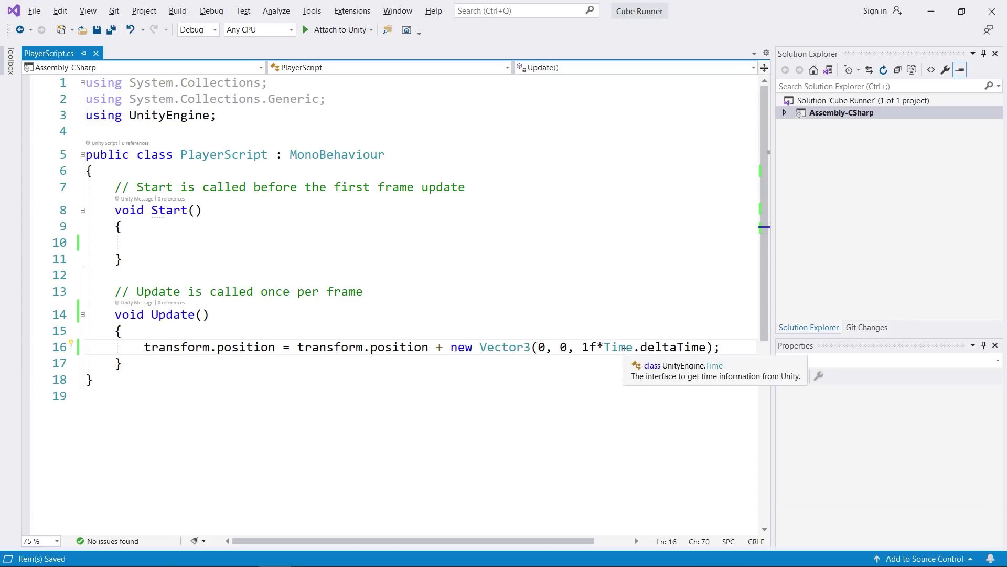
text(0)
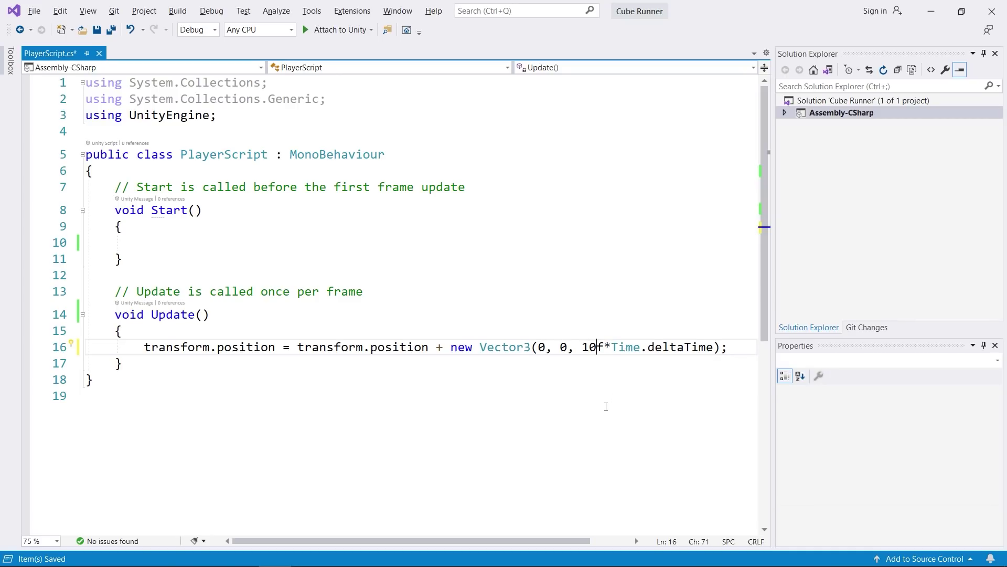
key(ctrl+s)
key(alt+Tab)
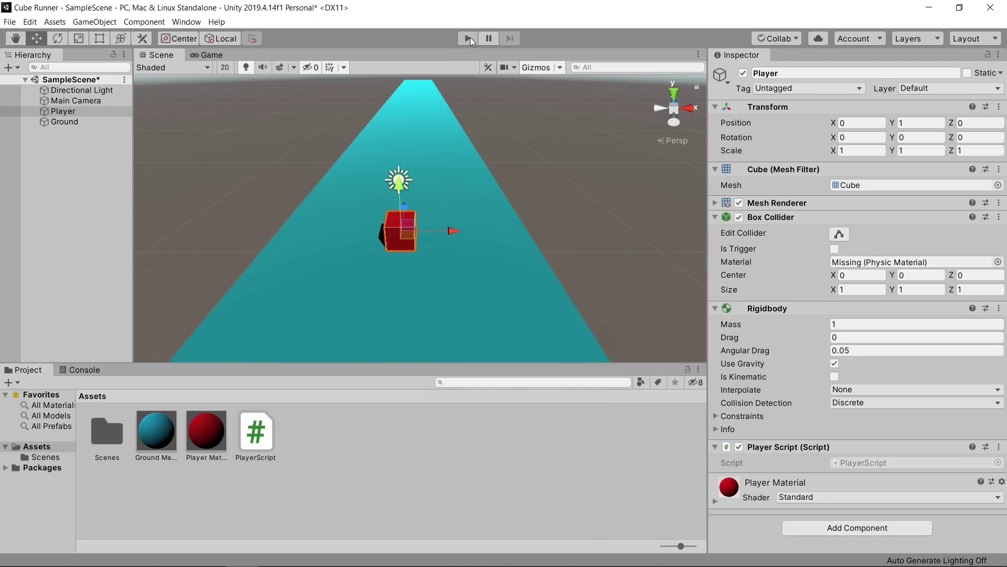
click(469, 38)
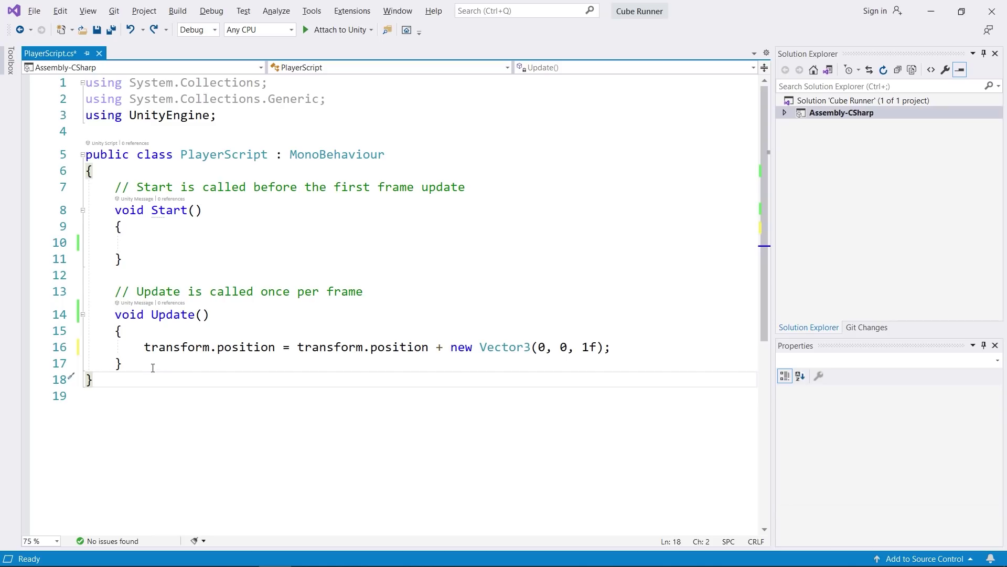
Step: Delete the movement line from Update and save the script
triple_click(144, 348)
click(143, 348)
drag(144, 348, 612, 349)
key(BackSpace)
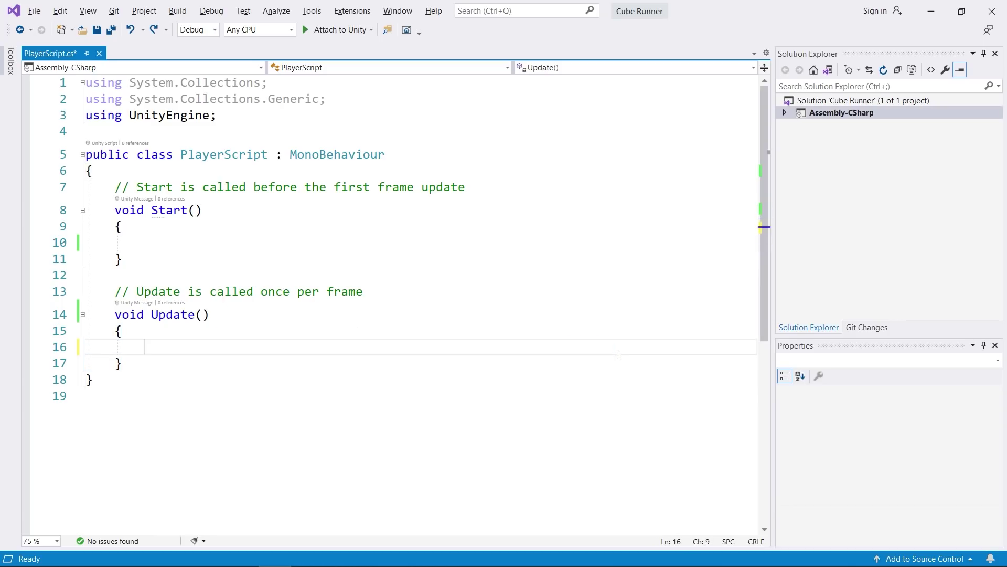
key(ctrl+s)
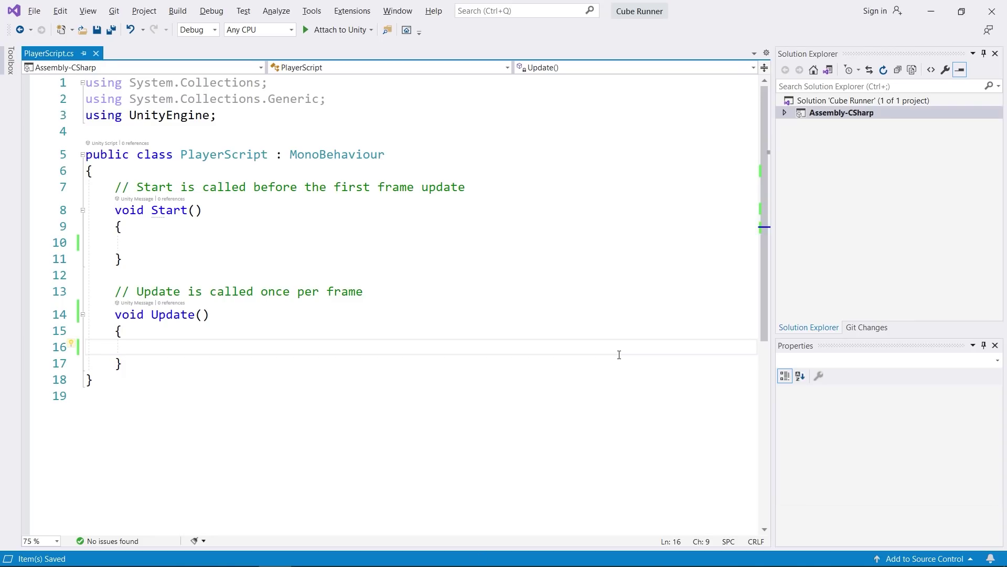
key(alt)
key(alt+Tab)
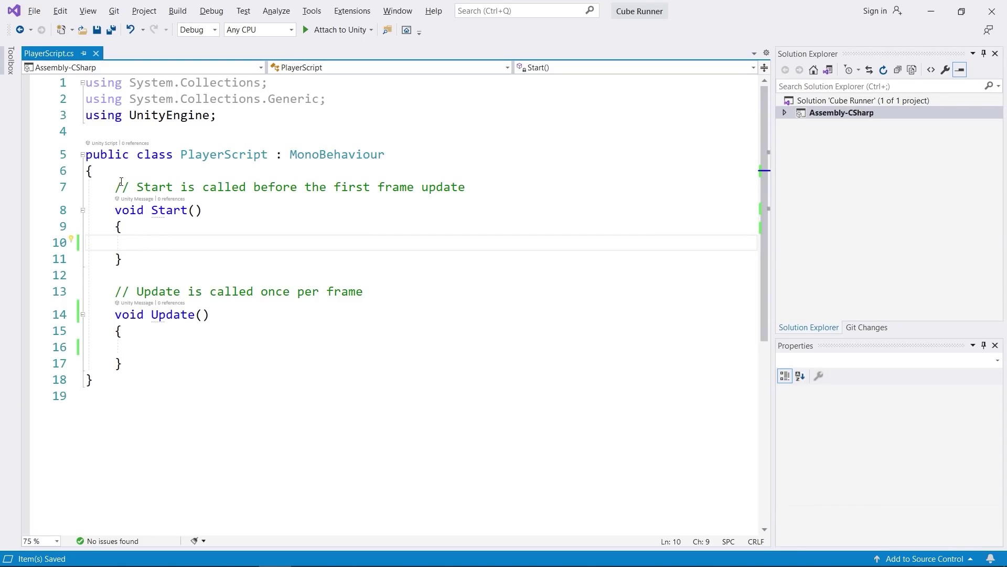
Step: Declare 'public Rigidbody rigidbody;' at the top of the PlayerScript class and save
click(132, 177)
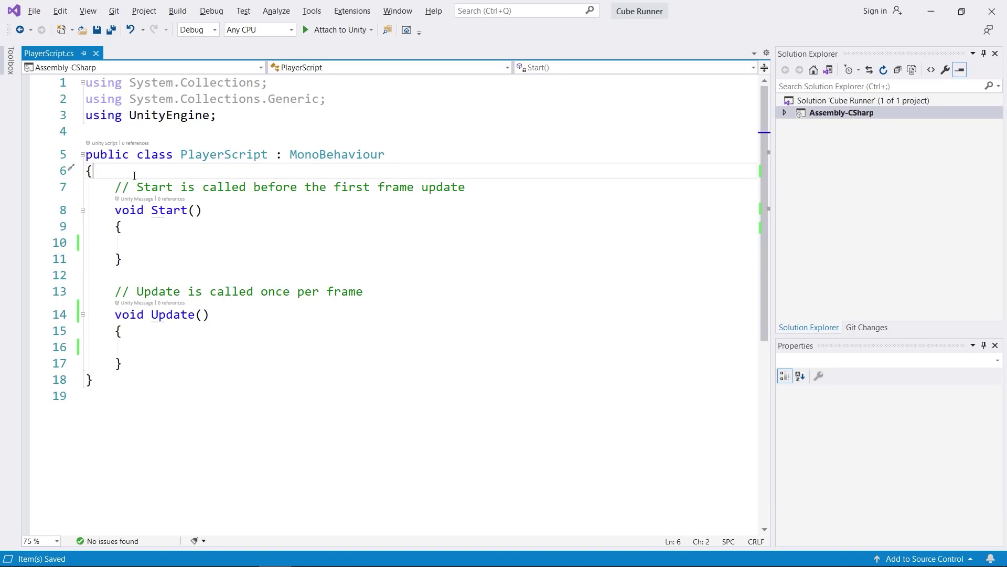
key(Return)
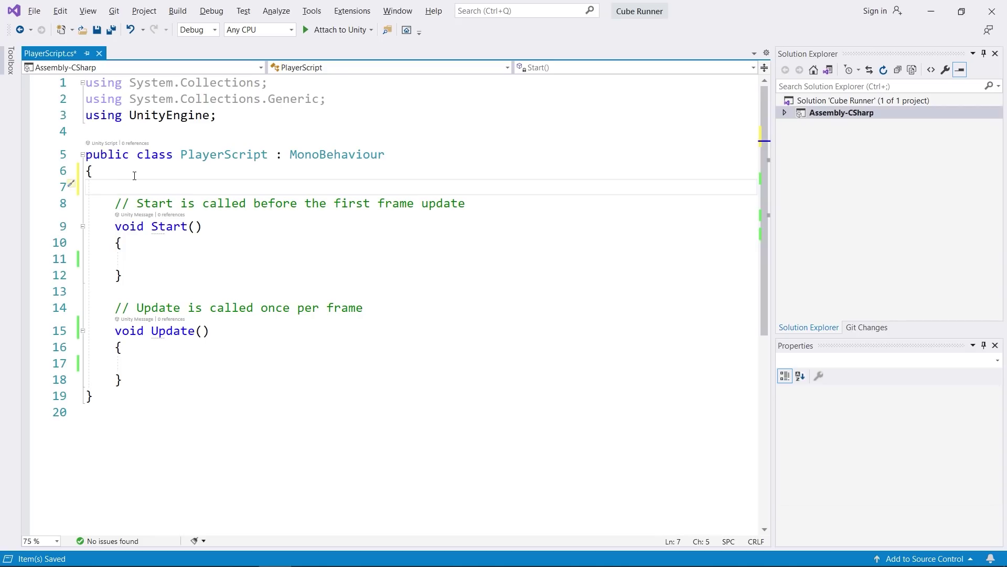
text(p)
text(ublic)
text( Rig)
key(Tab)
text(ri)
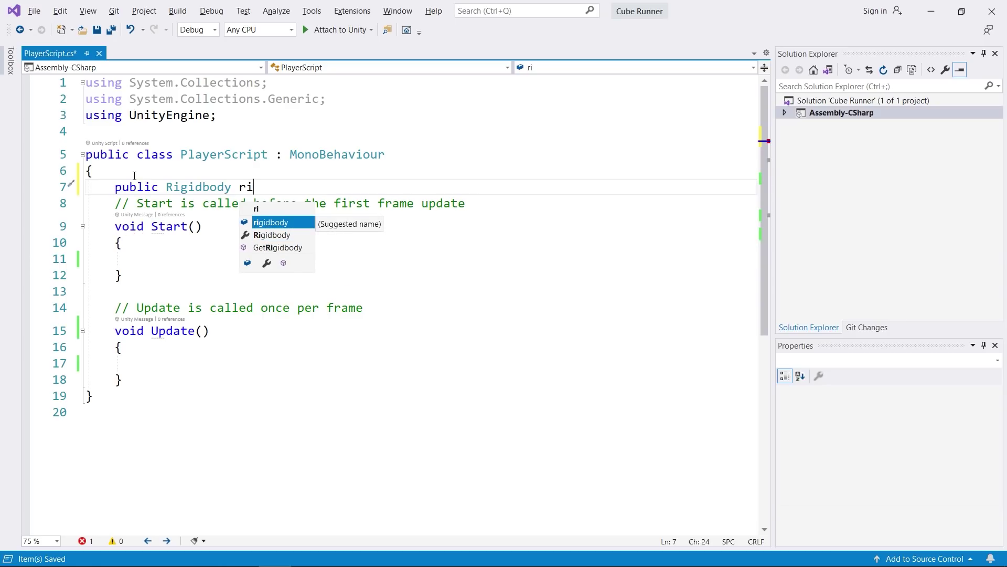
text(gidbody;)
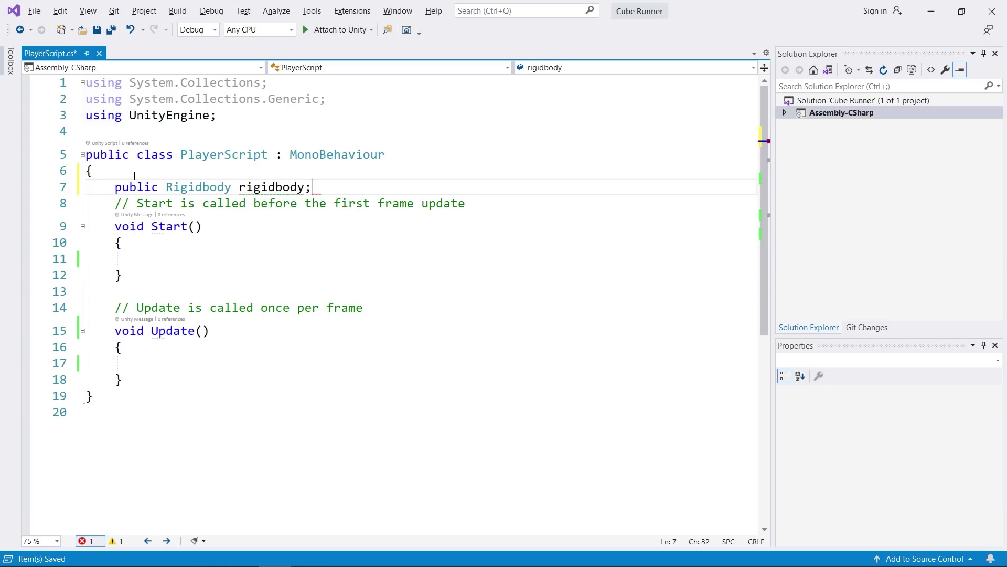
key(Return)
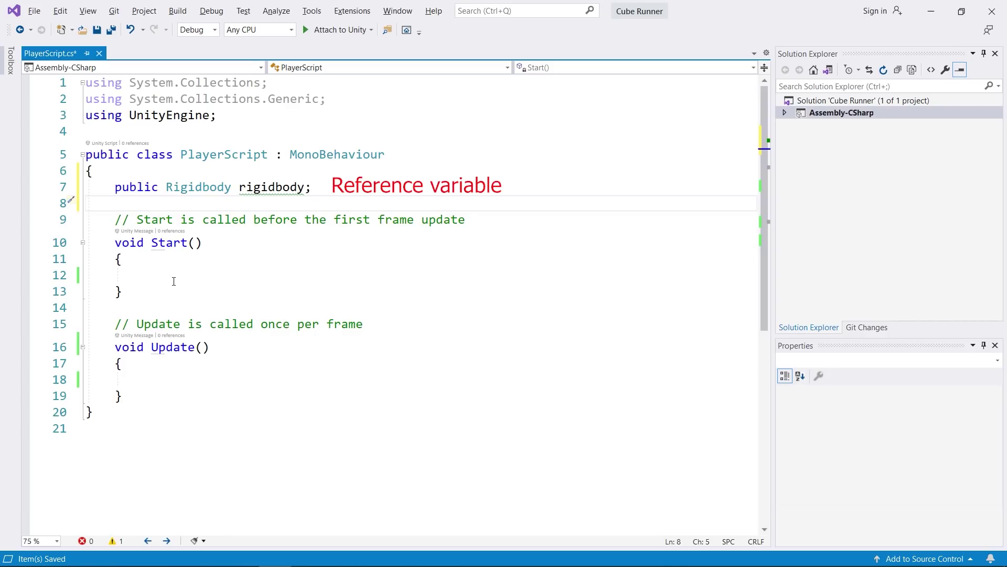
key(ctrl+s)
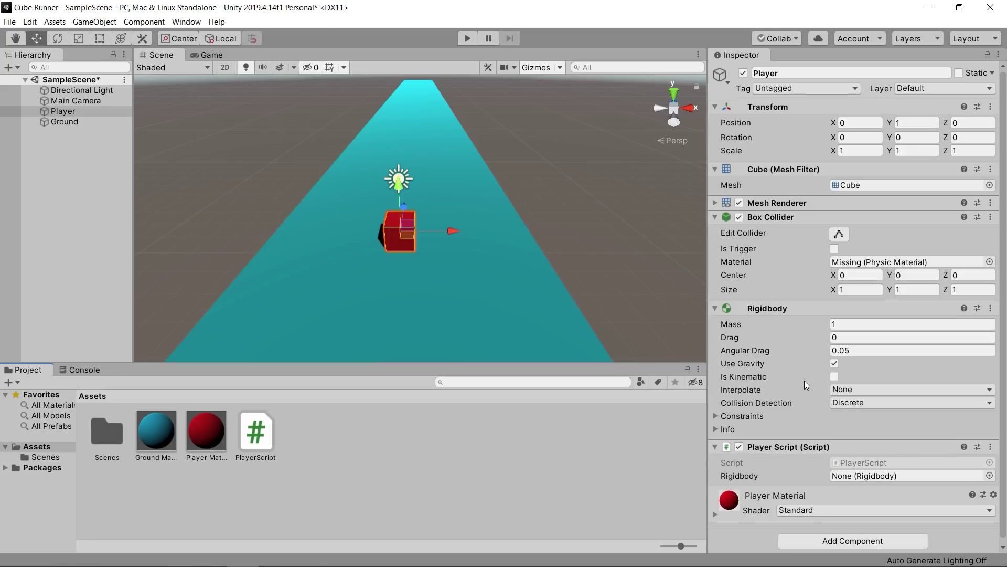
Step: Drag the Player's Rigidbody component into the Player Script's Rigidbody field, then return to Visual Studio
drag(764, 307, 838, 371)
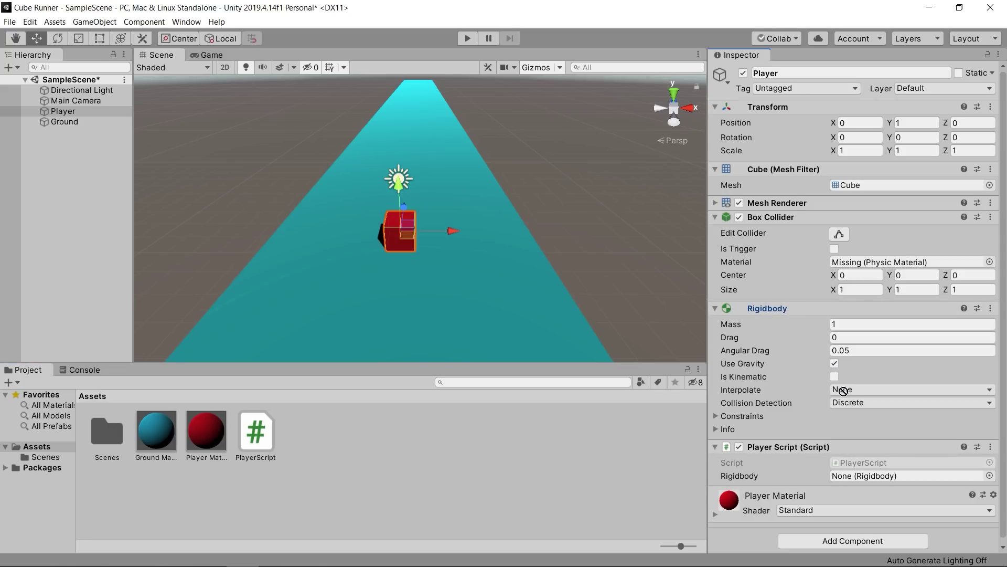
drag(838, 371, 878, 479)
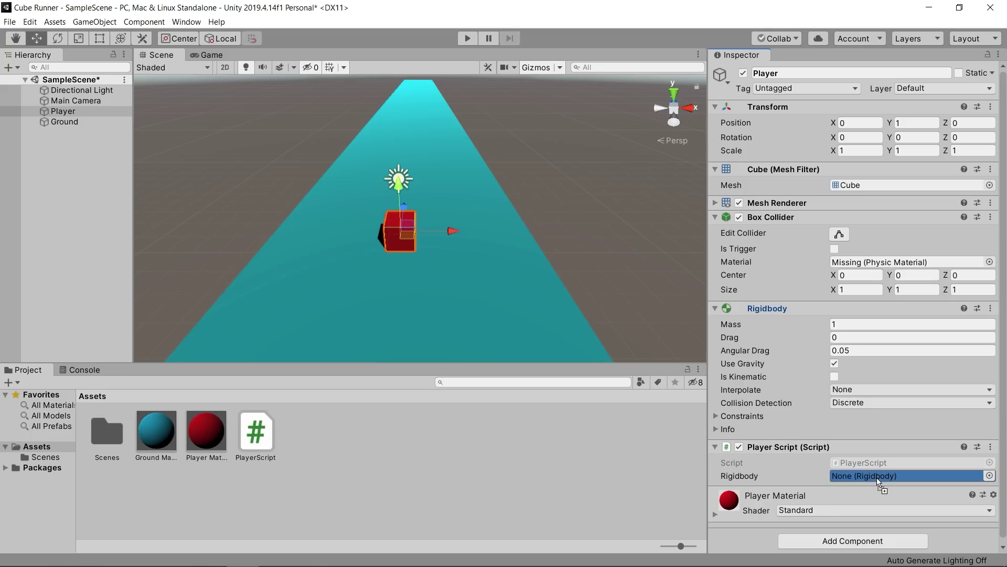
drag(878, 481, 877, 479)
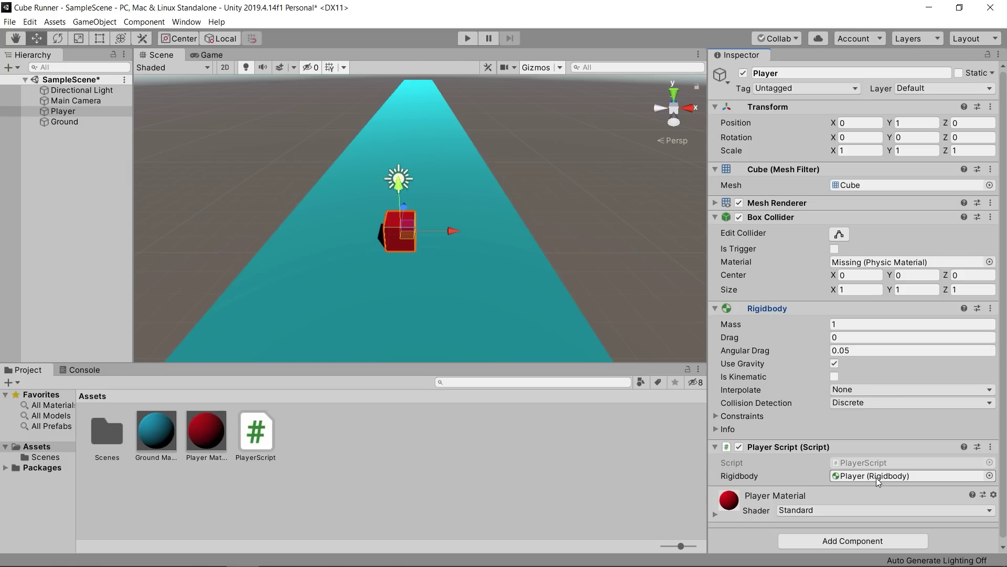
key(alt+Tab)
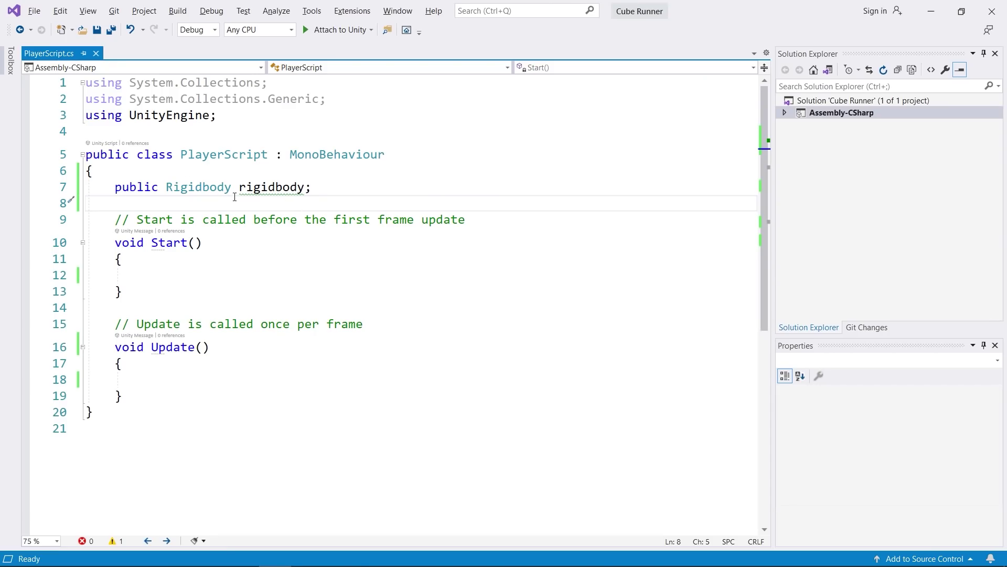
Step: Open the Unity Manual page for Rigidbody from the component's help icon
drag(239, 188, 308, 198)
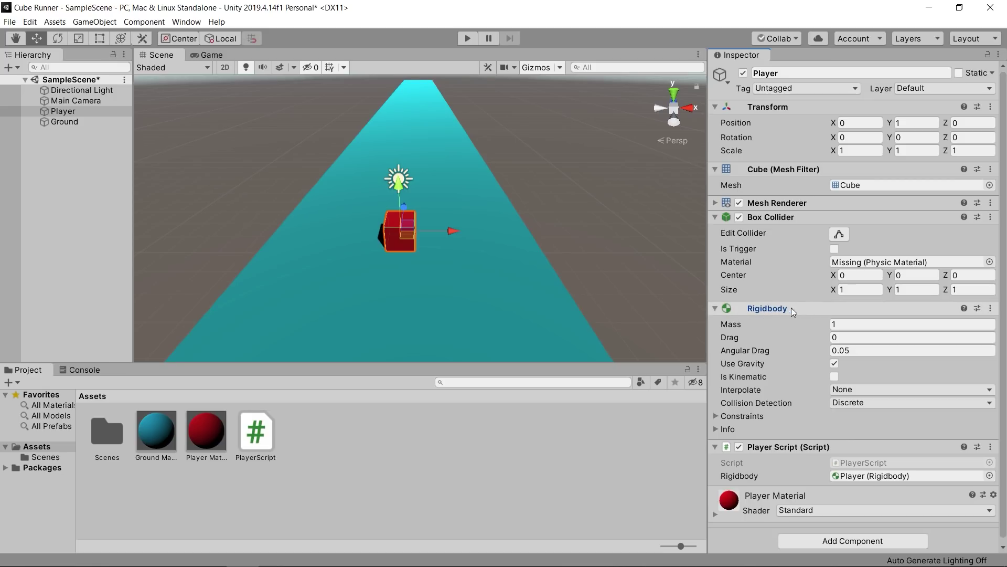
click(964, 309)
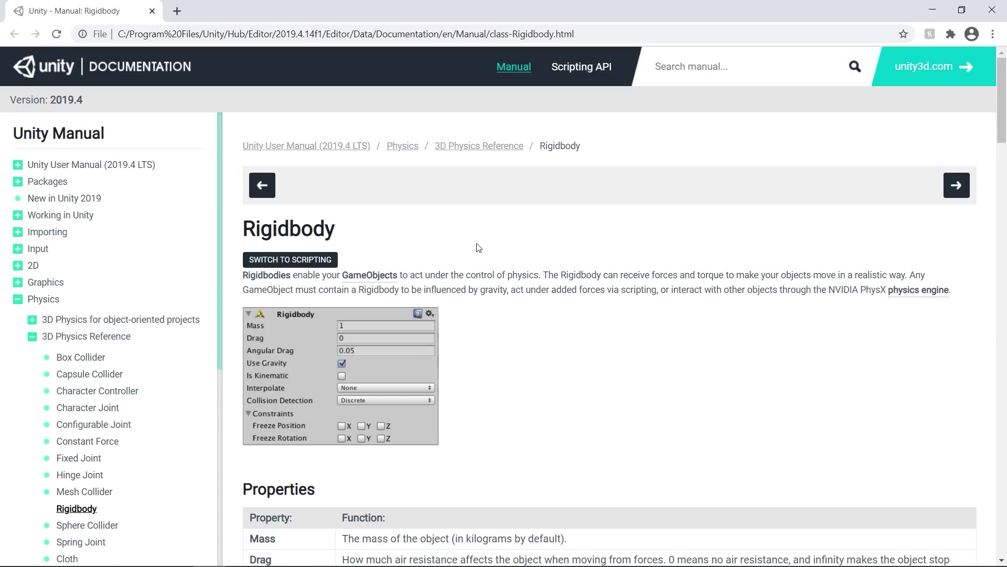
scroll(478, 248, down, 3)
scroll(478, 247, up, 3)
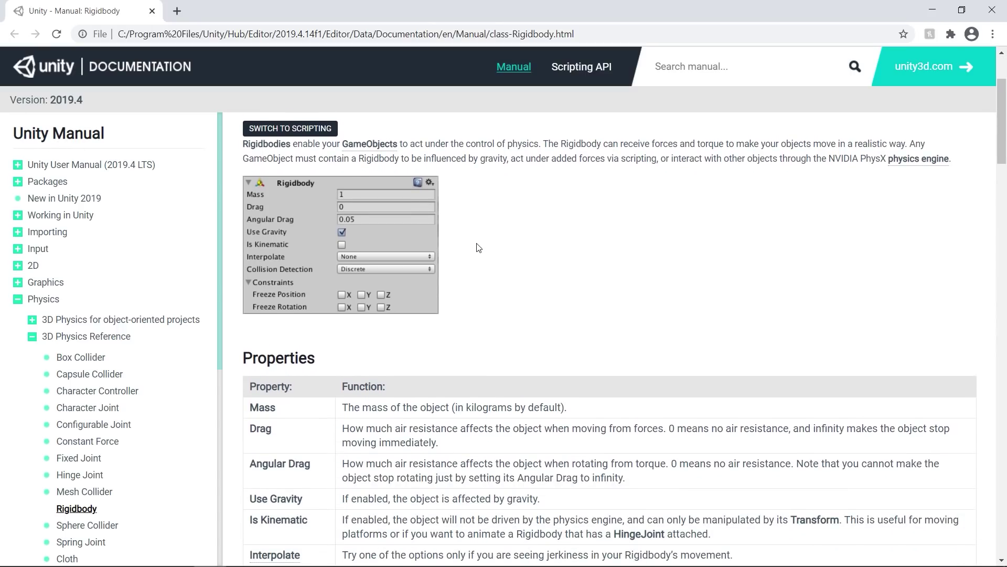
scroll(478, 247, down, 3)
scroll(479, 247, down, 3)
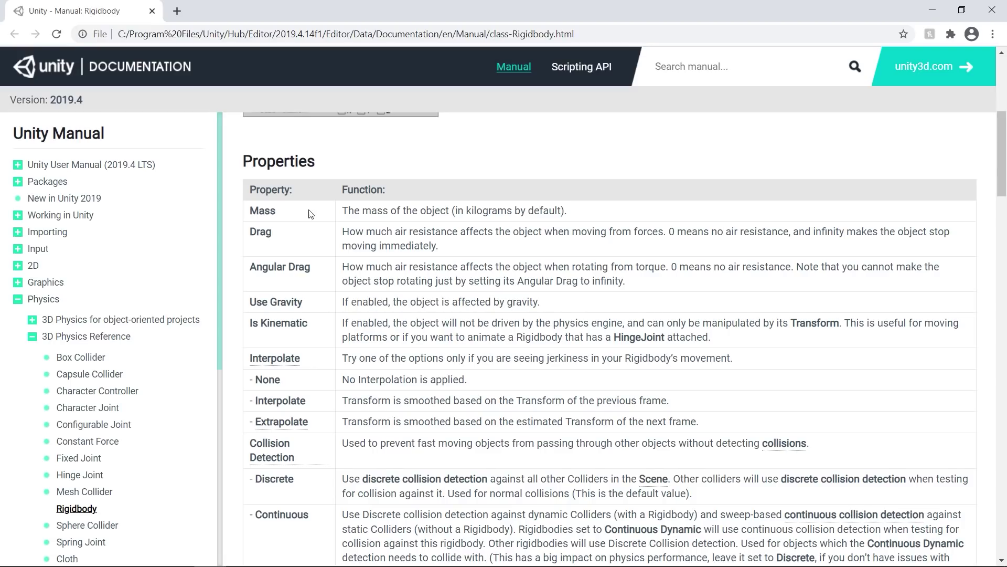
scroll(356, 398, down, 3)
scroll(357, 397, down, 3)
scroll(358, 393, down, 2)
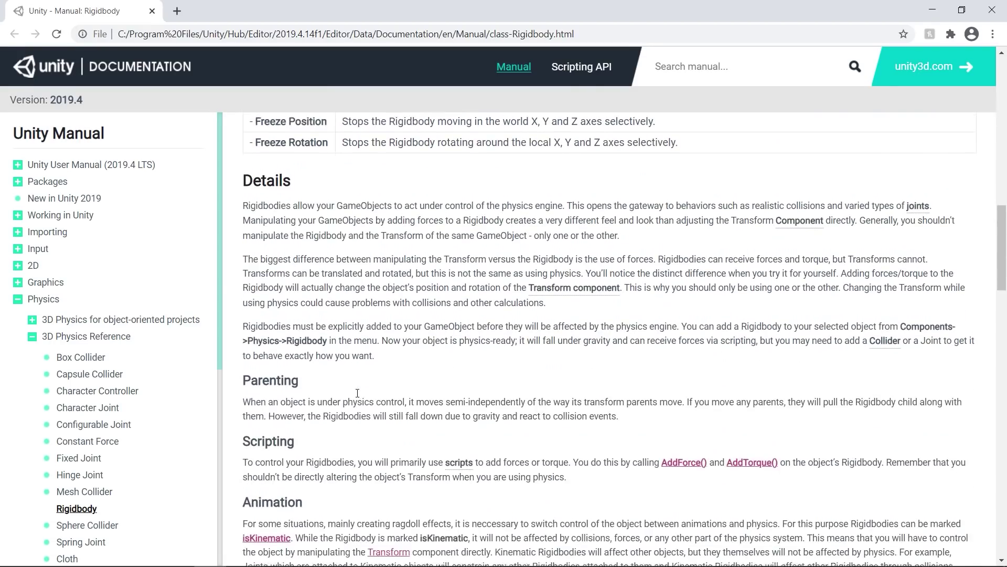
scroll(357, 393, down, 4)
scroll(360, 390, down, 3)
scroll(359, 390, down, 5)
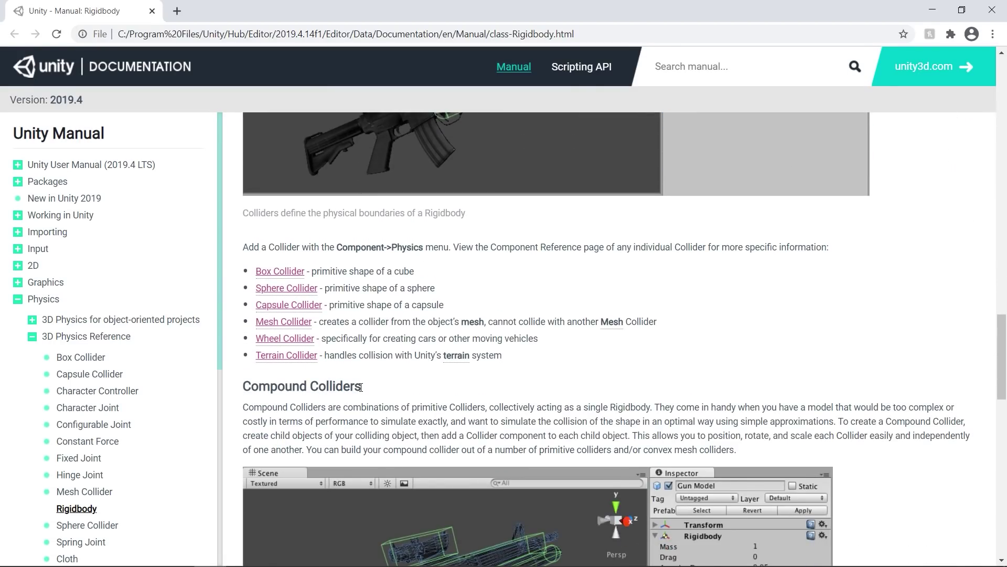
scroll(361, 391, down, 1)
scroll(361, 391, up, 5)
scroll(361, 391, up, 4)
scroll(361, 391, up, 4)
scroll(362, 392, up, 5)
scroll(362, 392, up, 1)
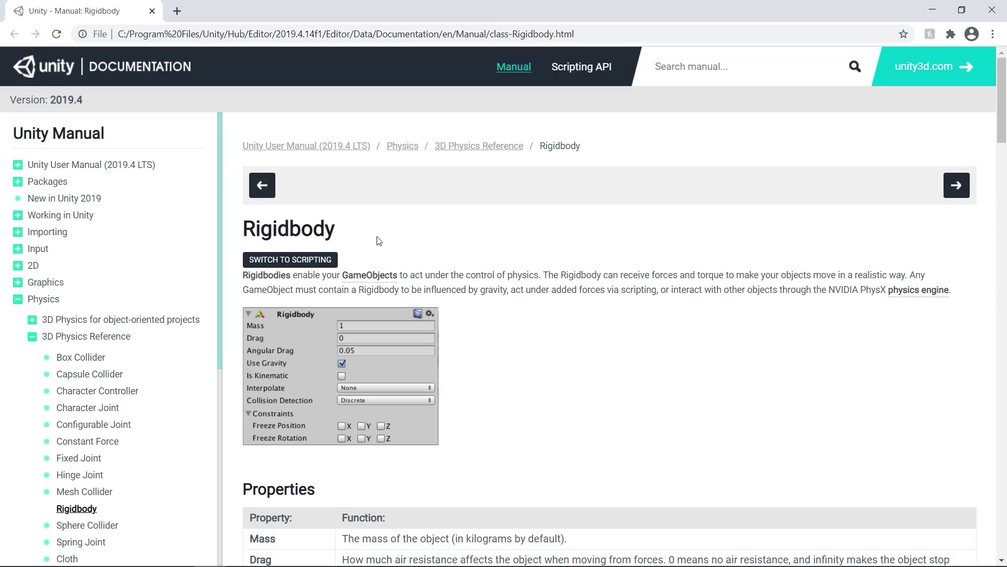
Step: Switch to Rigidbody's Scripting API page and find AddForce under Public Methods
click(278, 260)
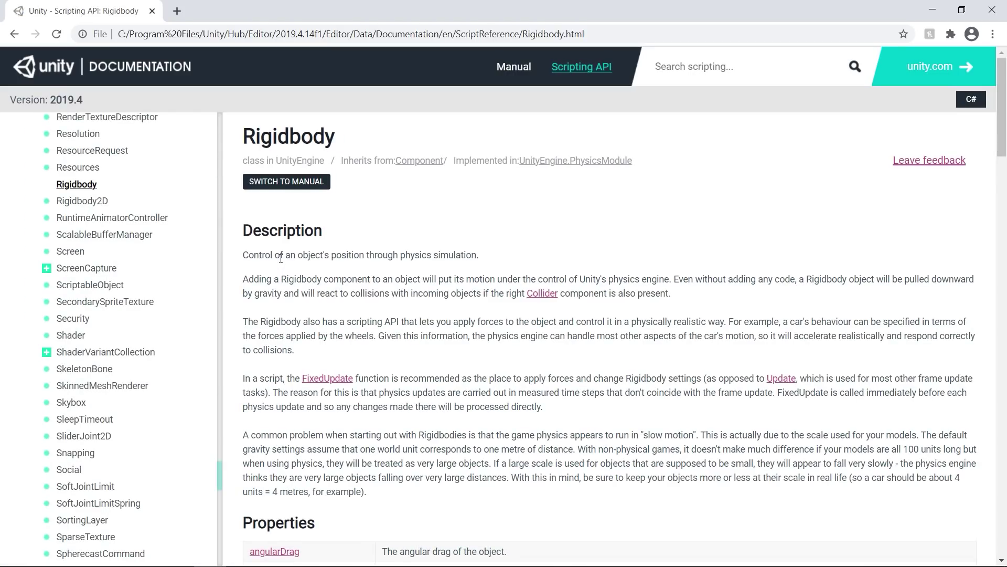
scroll(280, 258, down, 5)
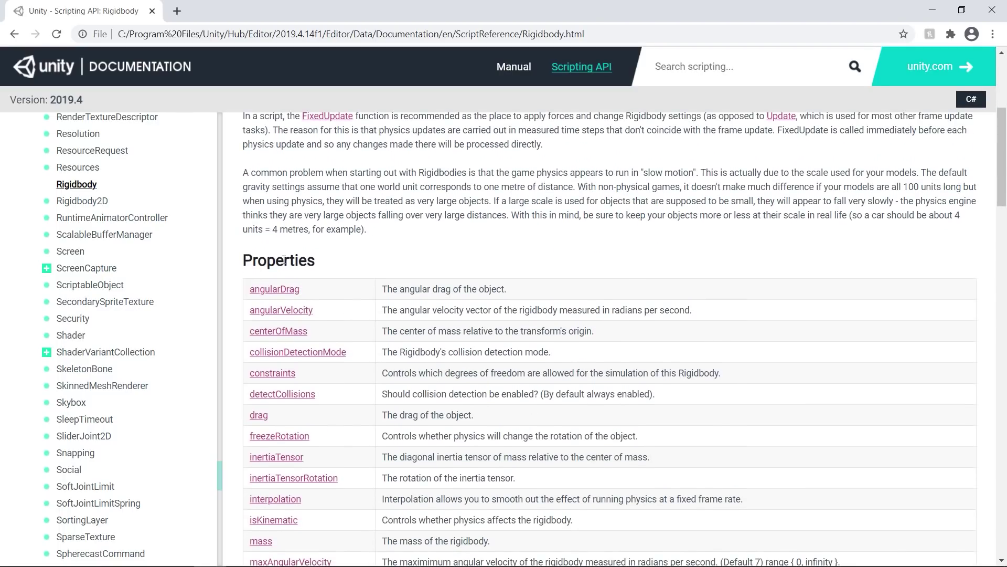
drag(263, 263, 310, 277)
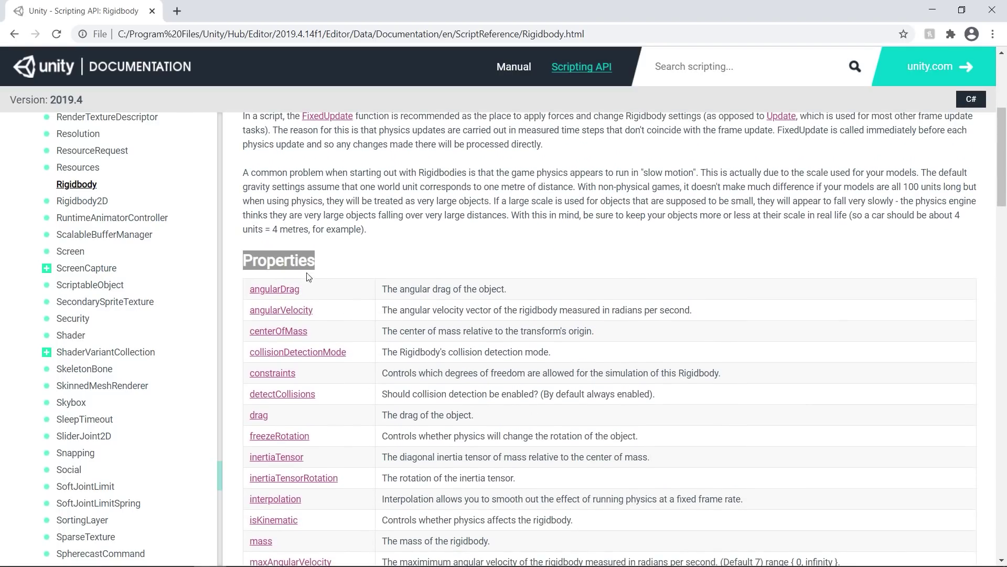
scroll(318, 341, down, 6)
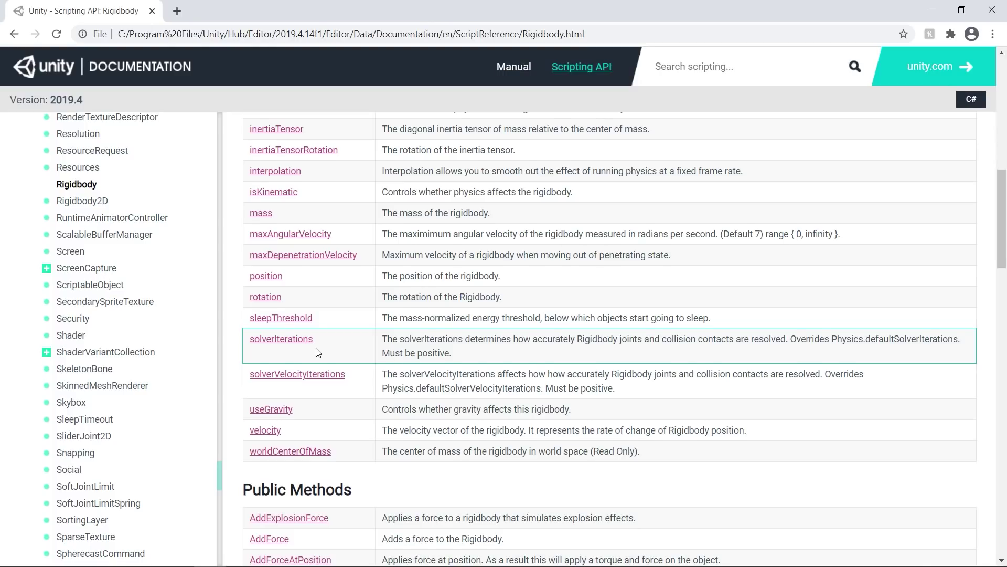
scroll(318, 353, down, 2)
drag(244, 359, 344, 371)
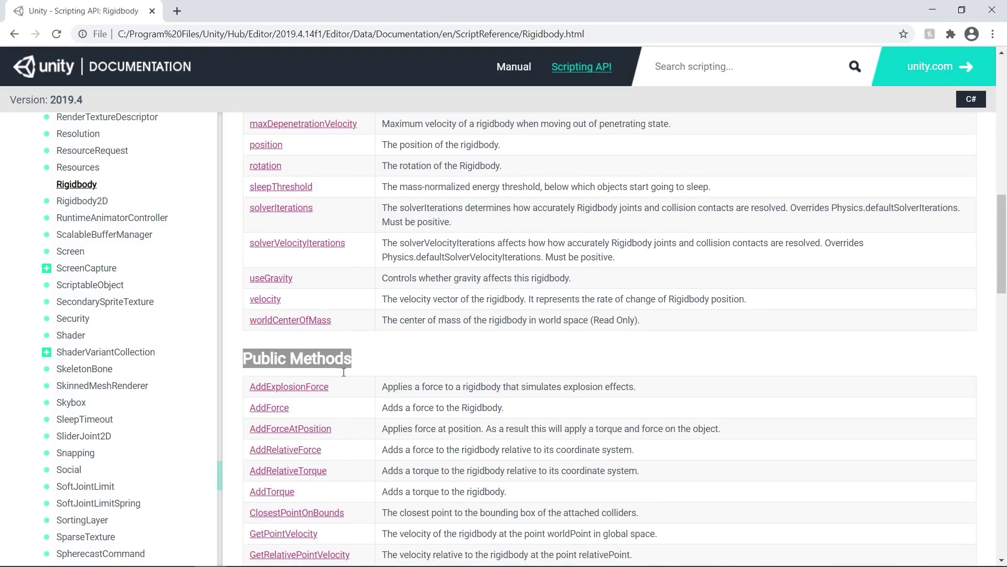
scroll(335, 362, down, 2)
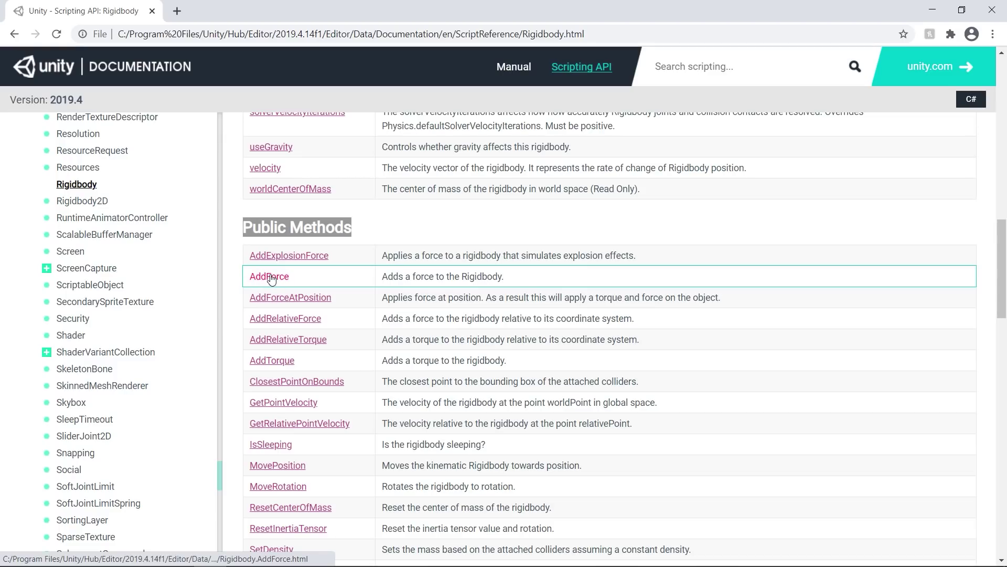
click(381, 282)
drag(381, 282, 506, 286)
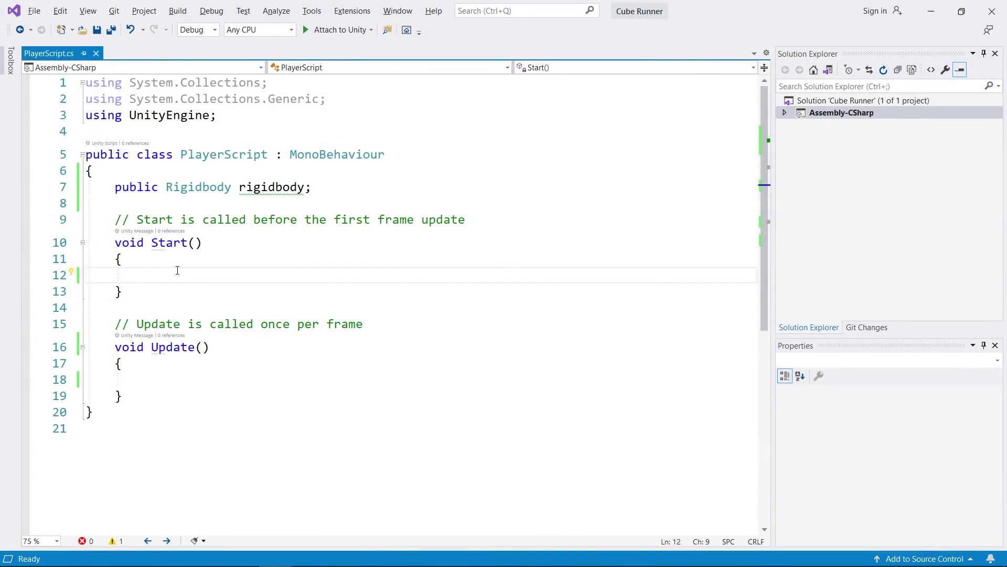
Step: In Update, begin a rigidbody.AddForce call using IntelliSense
click(140, 375)
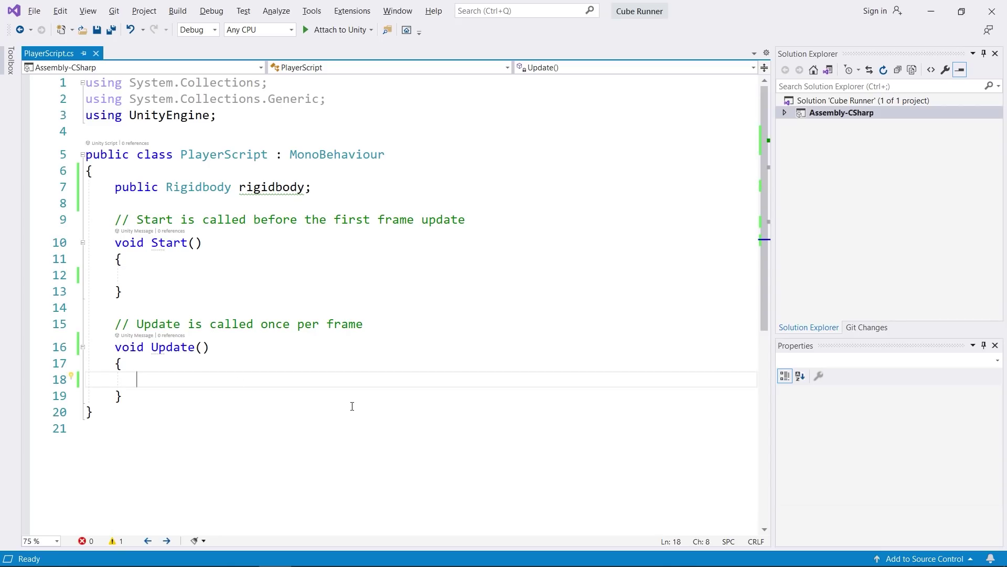
text(ri)
key(Tab)
text(.)
key(Down)
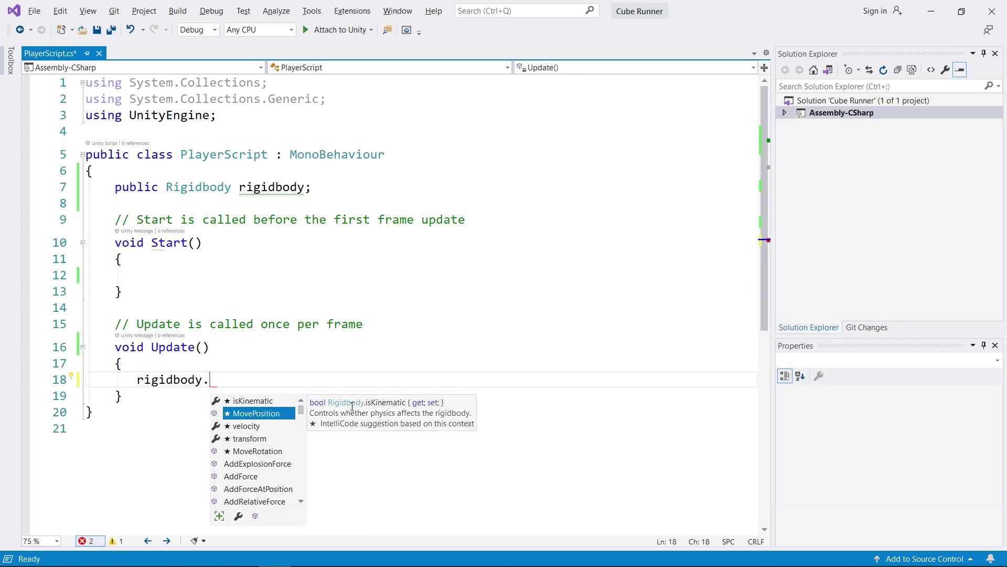
key(Down)
key(Down)
key(Down)
key(Down)
key(Down)
key(Down)
key(Down)
key(Down)
key(Down)
key(Down)
key(Down)
key(Up)
key(Up)
key(Up)
key(Up)
key(Up)
key(Up)
key(Up)
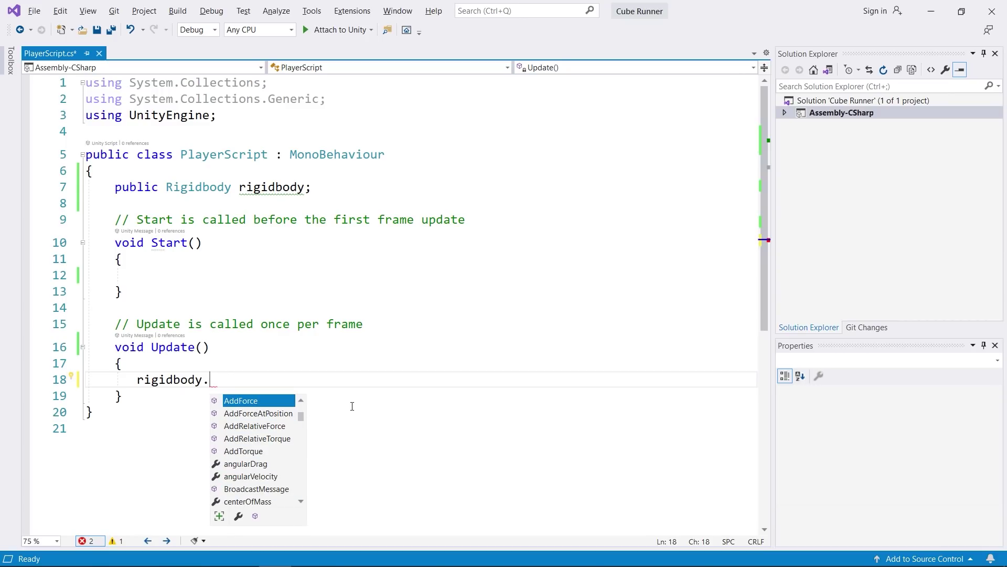
key(Tab)
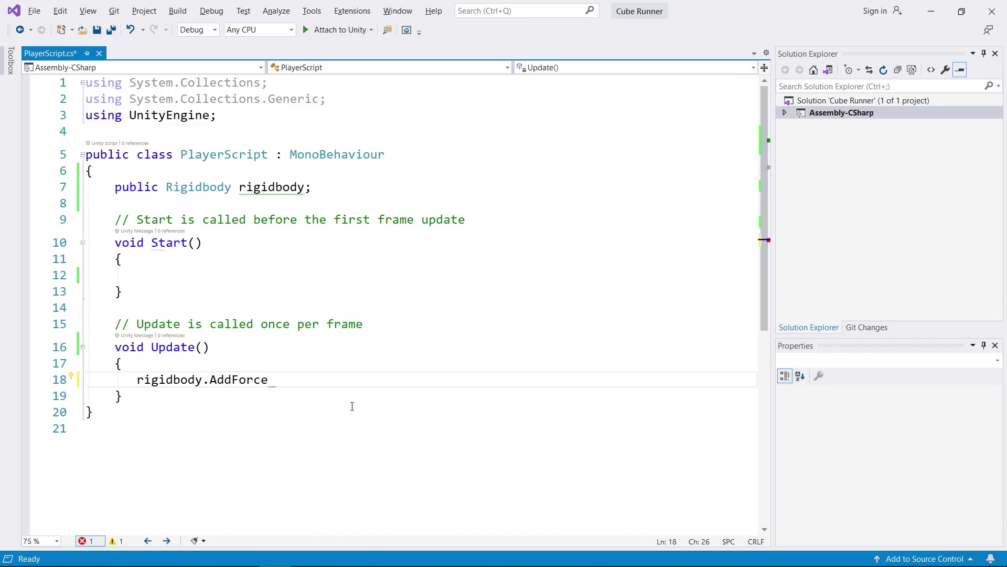
Step: Give AddForce the arguments (0, 0, 1000f*Time.deltaTime) and save the script
text(()
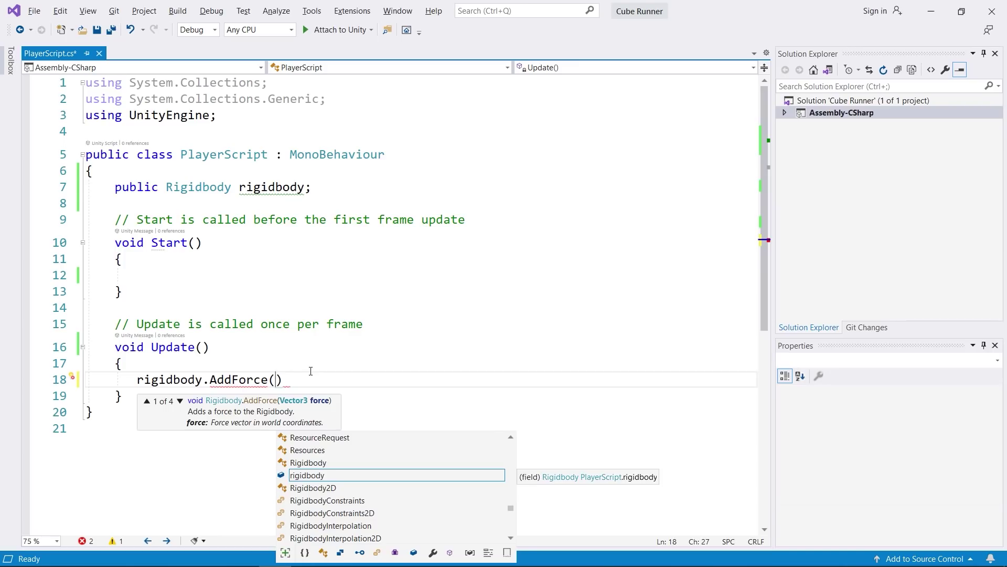
text(0, )
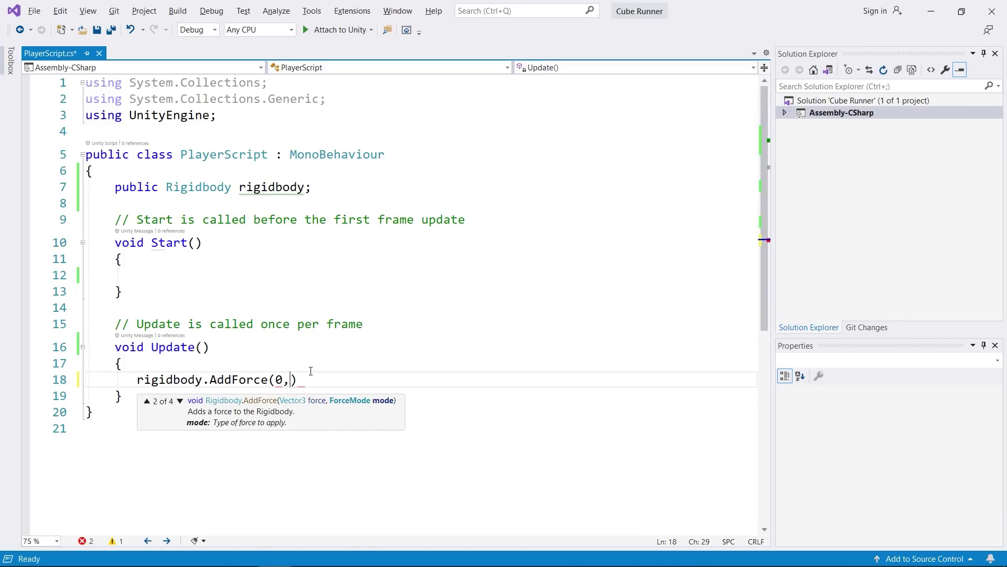
text(0, )
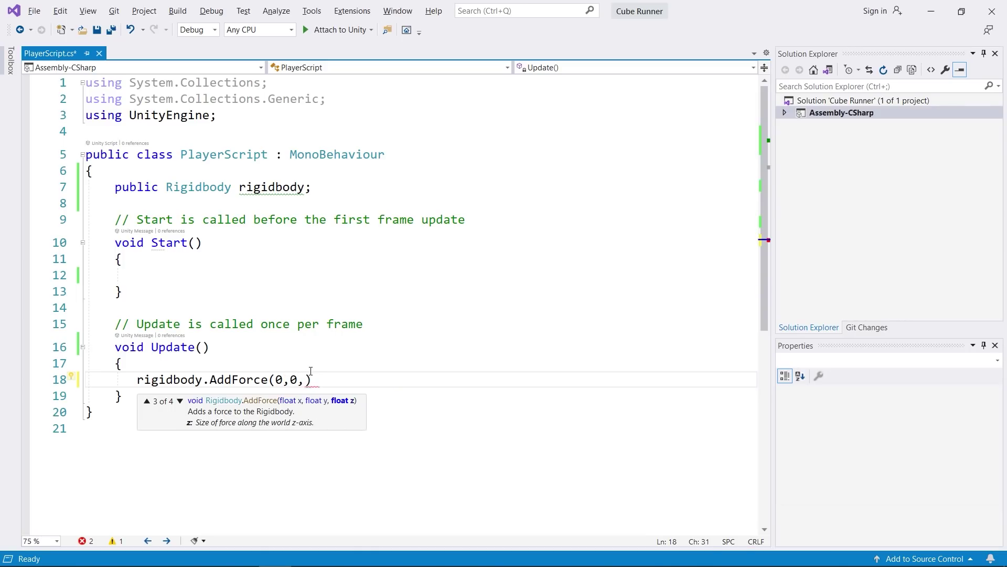
text(1000)
key(Delete)
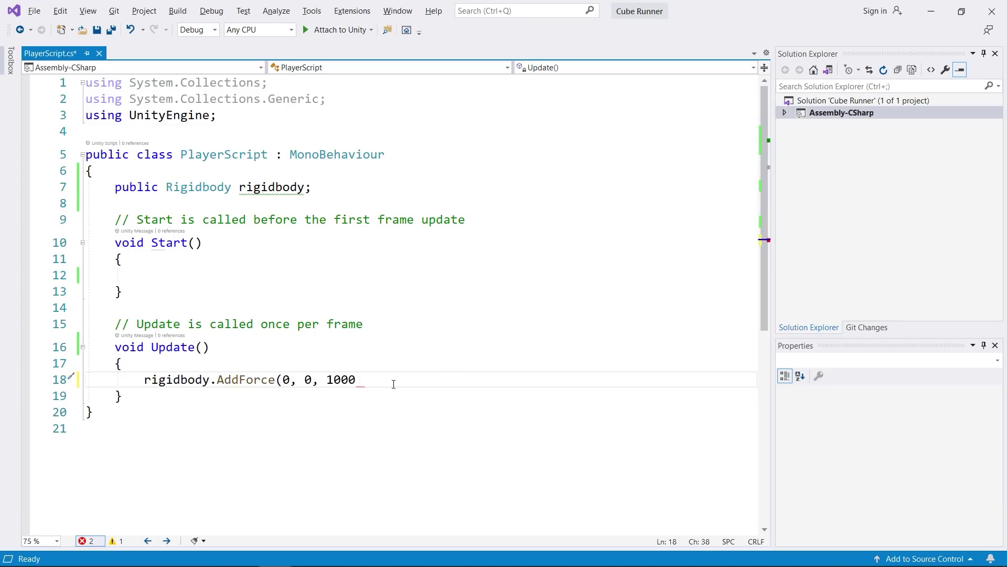
text(f)
text(*Time.d)
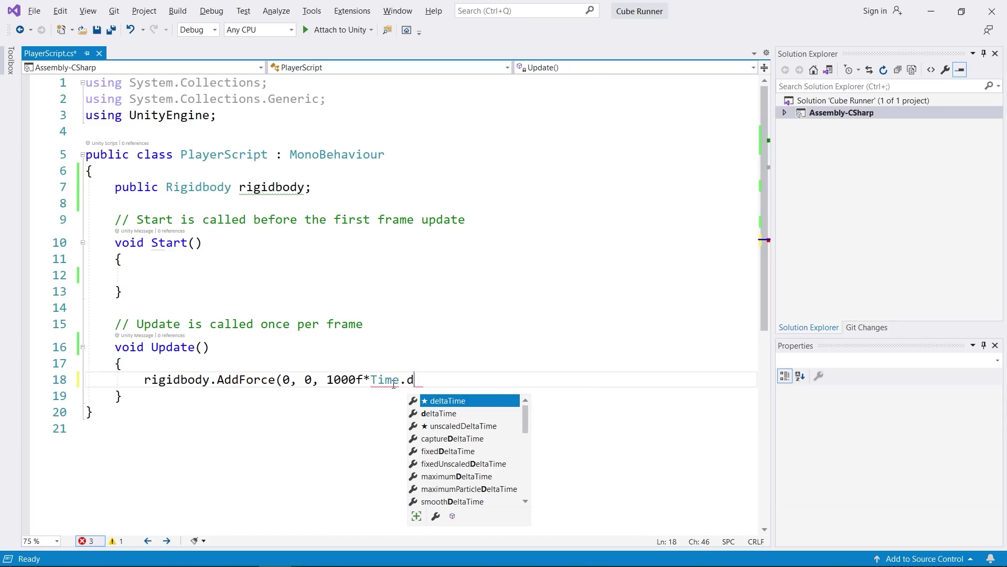
text(e)
key(Tab)
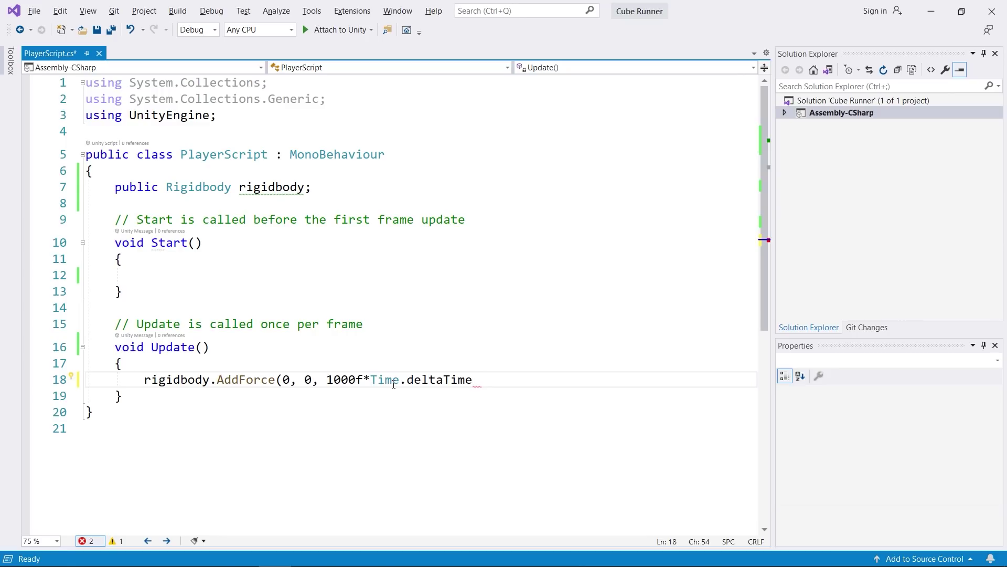
text())
text(;)
key(ctrl+s)
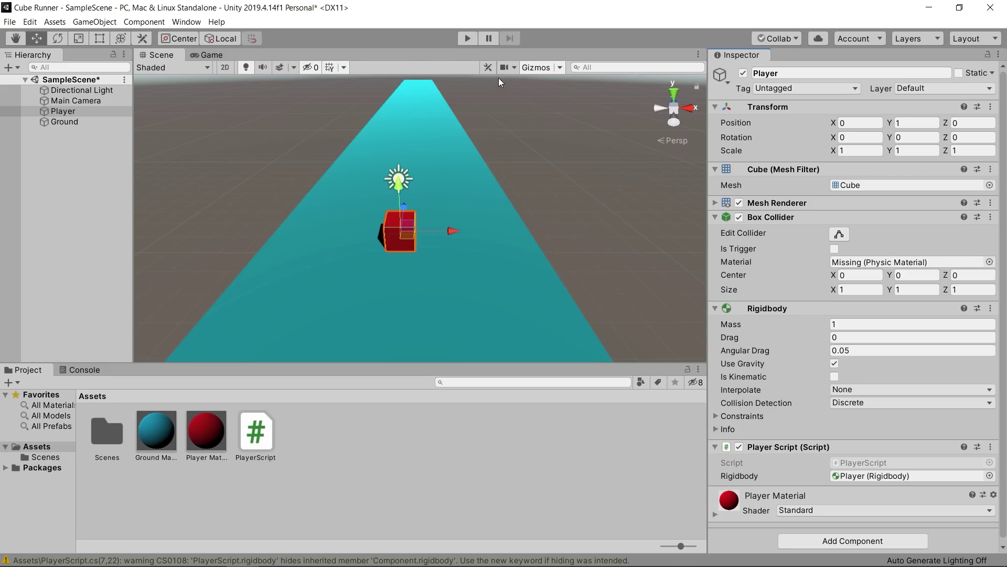
click(470, 42)
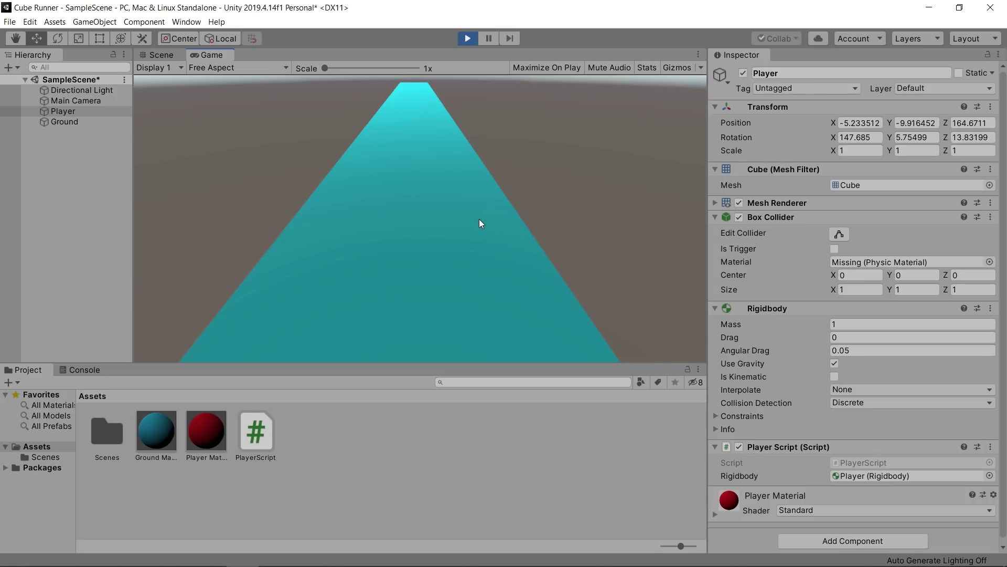
click(466, 40)
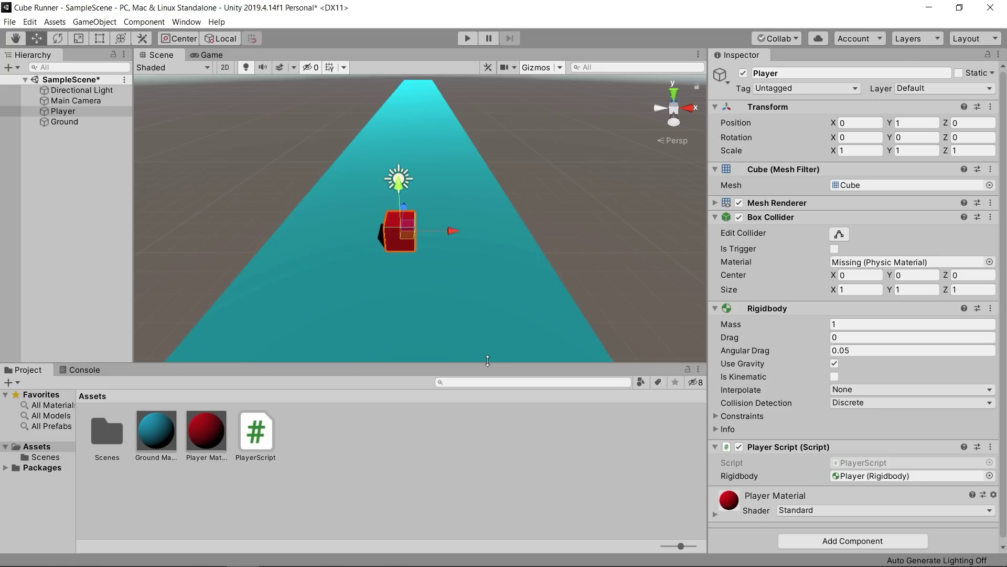
click(337, 427)
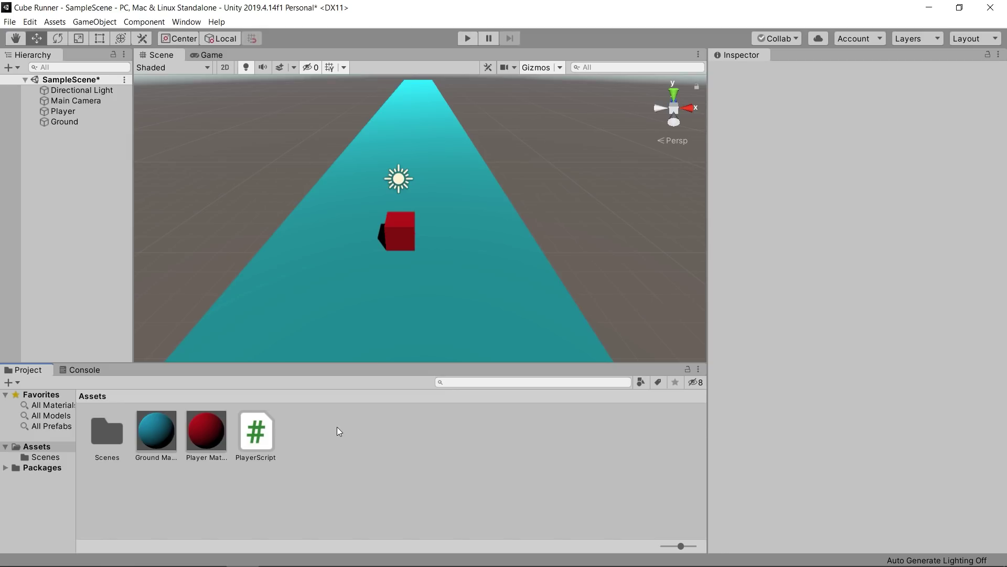
Step: Create a new Physic Material in Assets and name it Frictionless
right_click(334, 428)
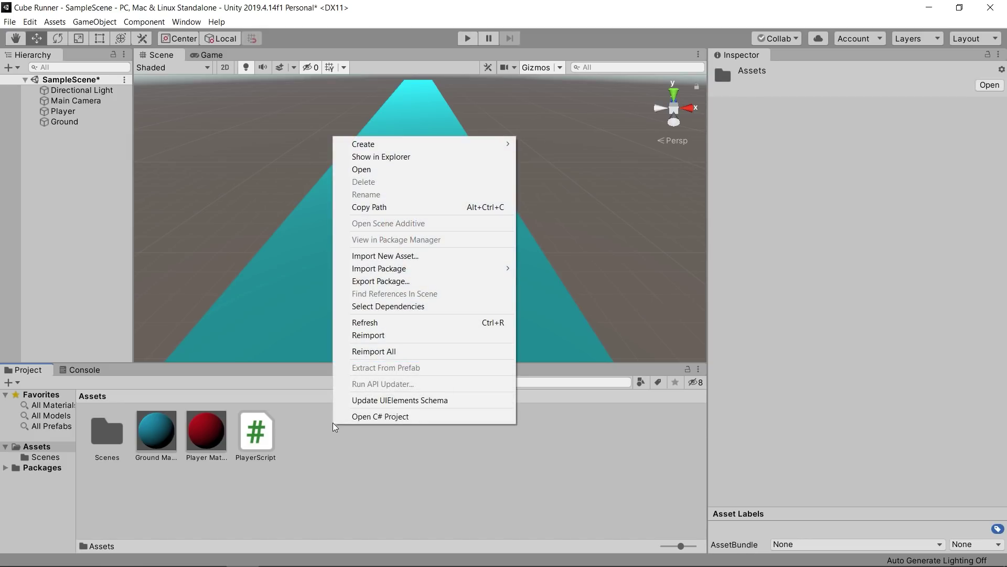
mouse_move(401, 145)
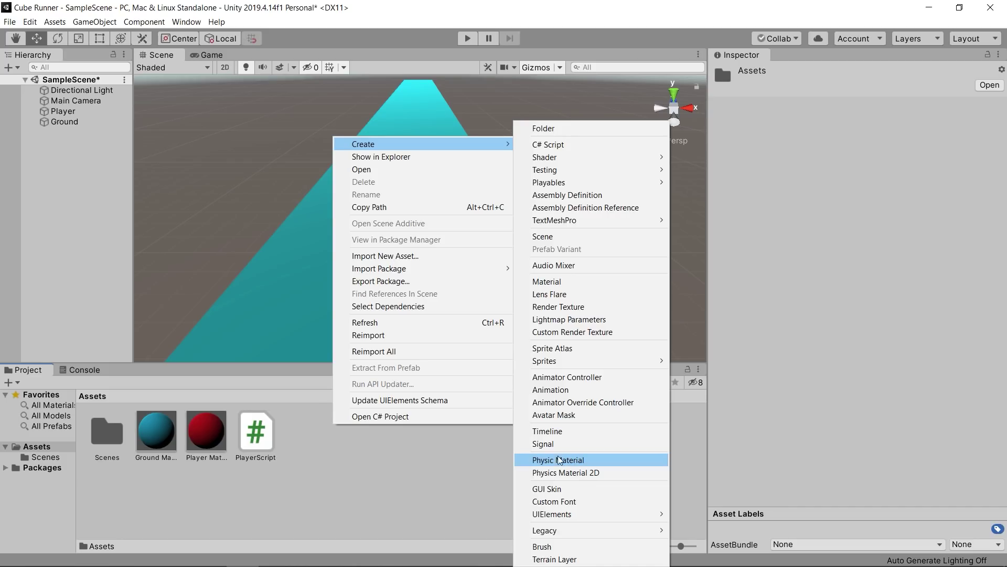
click(559, 460)
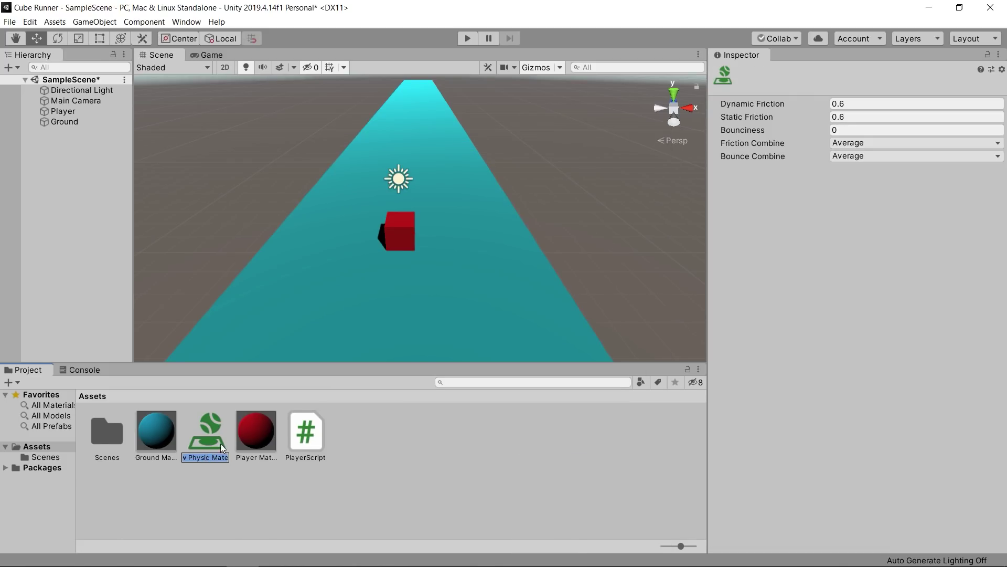
text(Frctionless)
key(Return)
click(156, 457)
text(Fictionless)
key(Return)
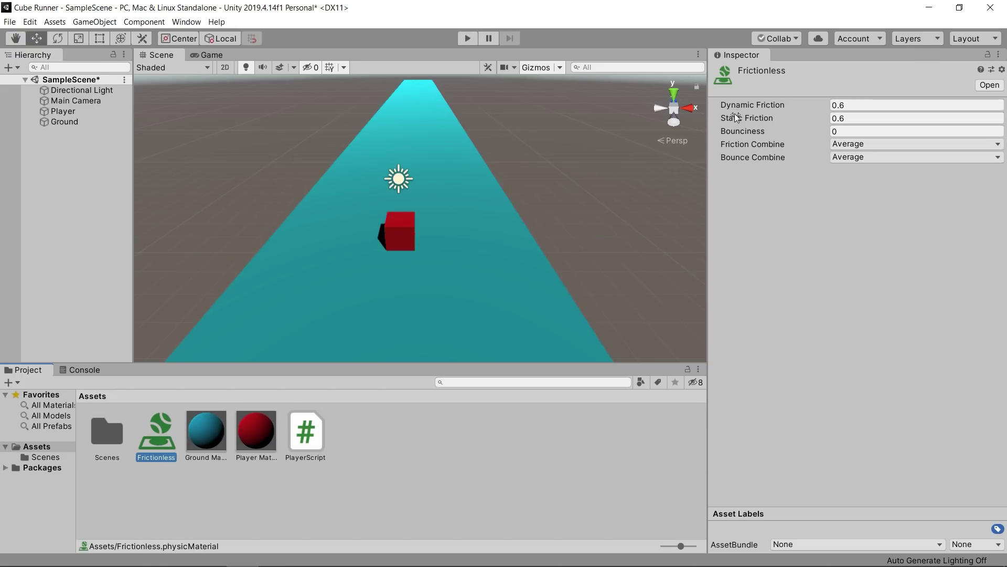
Step: Set Frictionless's Dynamic and Static Friction to 0, then drag it toward the Ground object
click(853, 105)
text(0)
click(851, 118)
text(0)
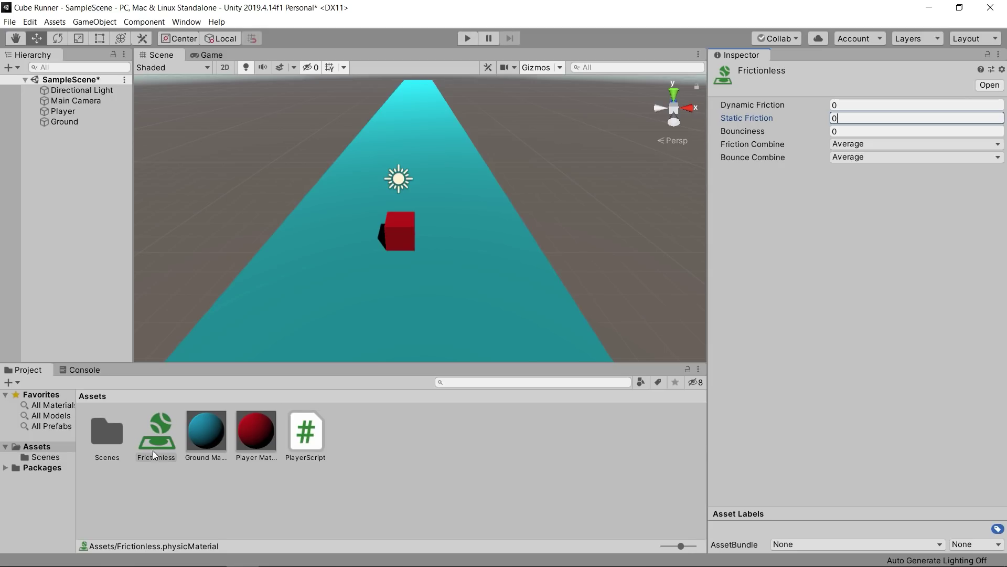
click(163, 439)
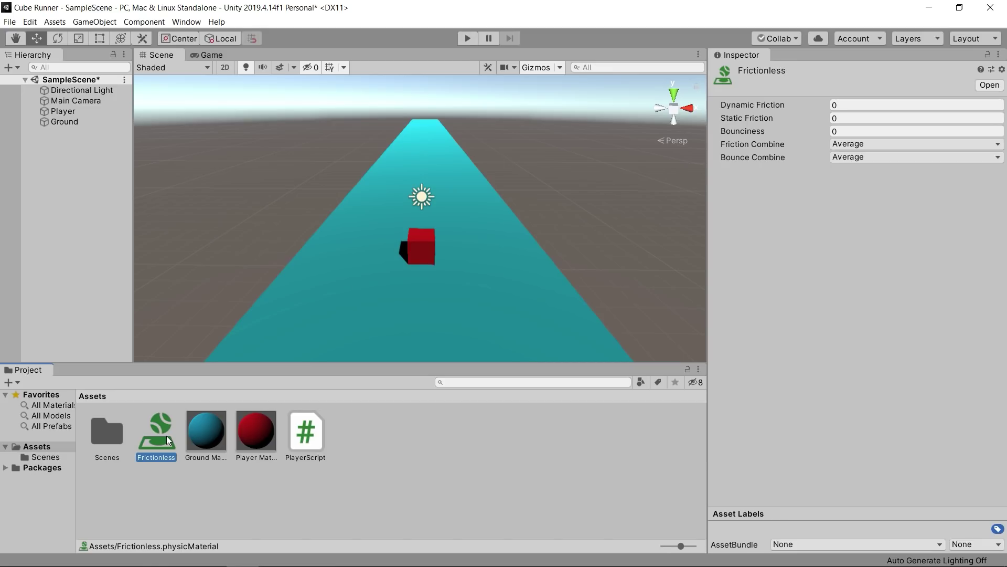
drag(166, 436, 71, 210)
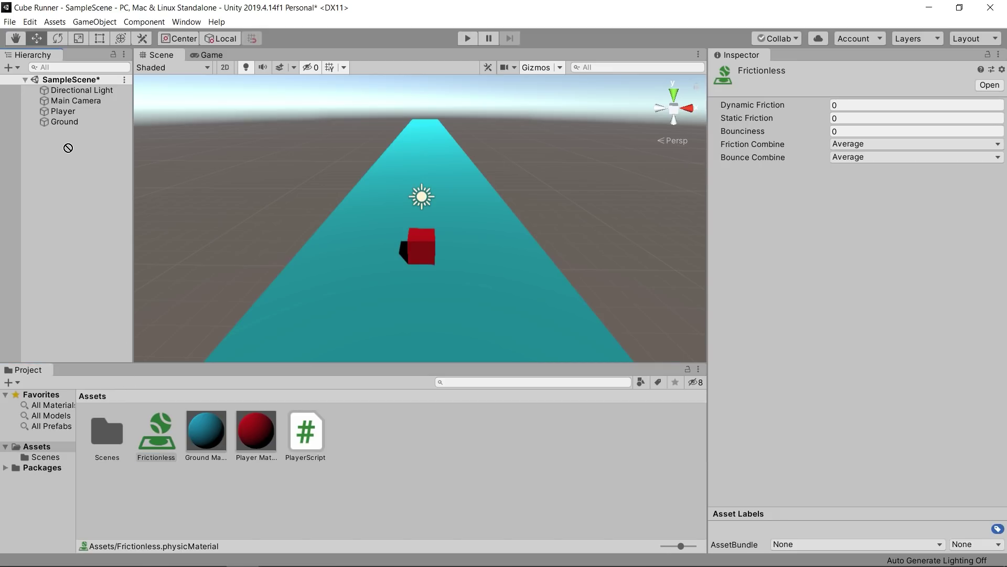
Step: Assign the Frictionless material to Ground's Box Collider, confirm it, and play to test sliding
drag(71, 183, 63, 123)
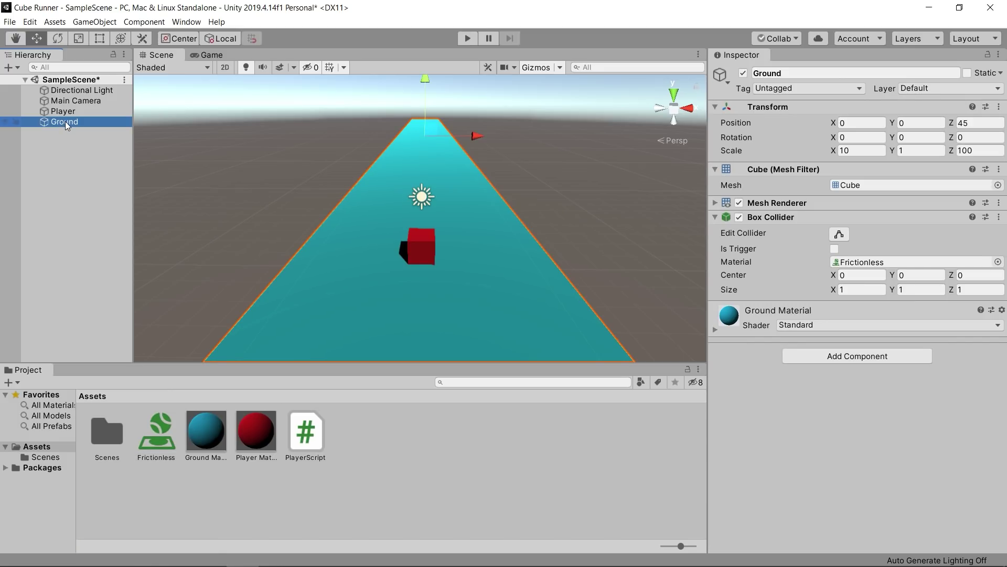
click(65, 121)
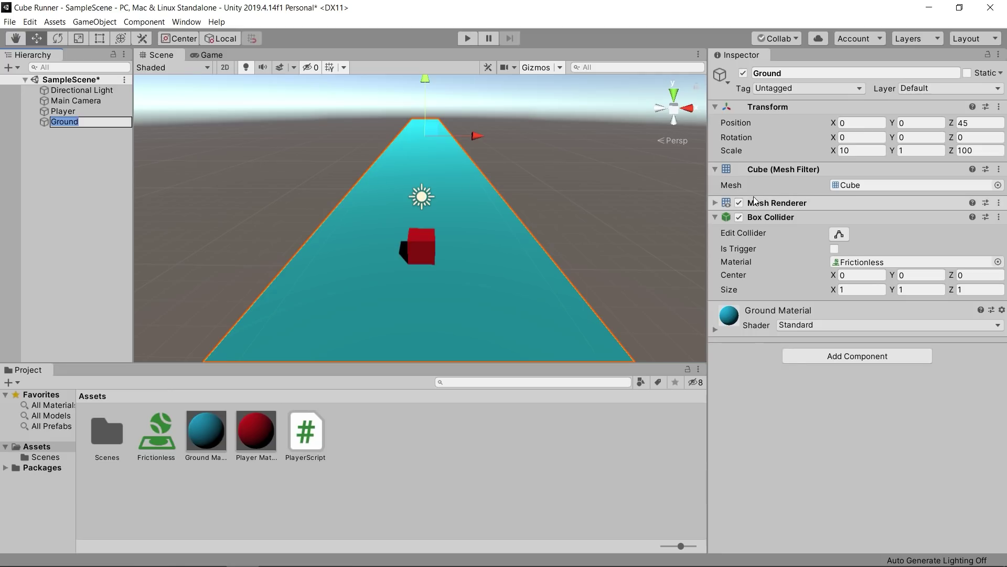
click(784, 230)
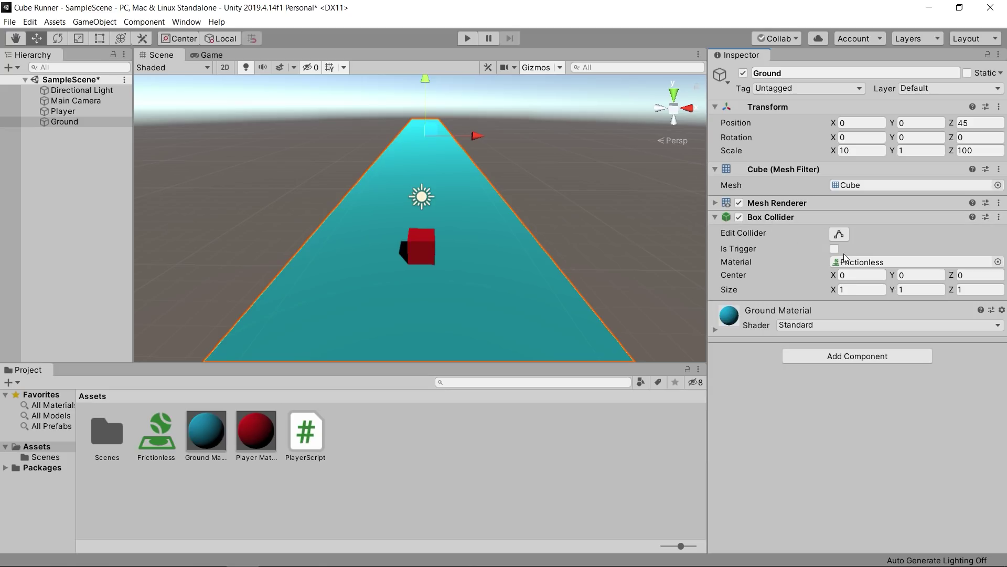
mouse_move(801, 270)
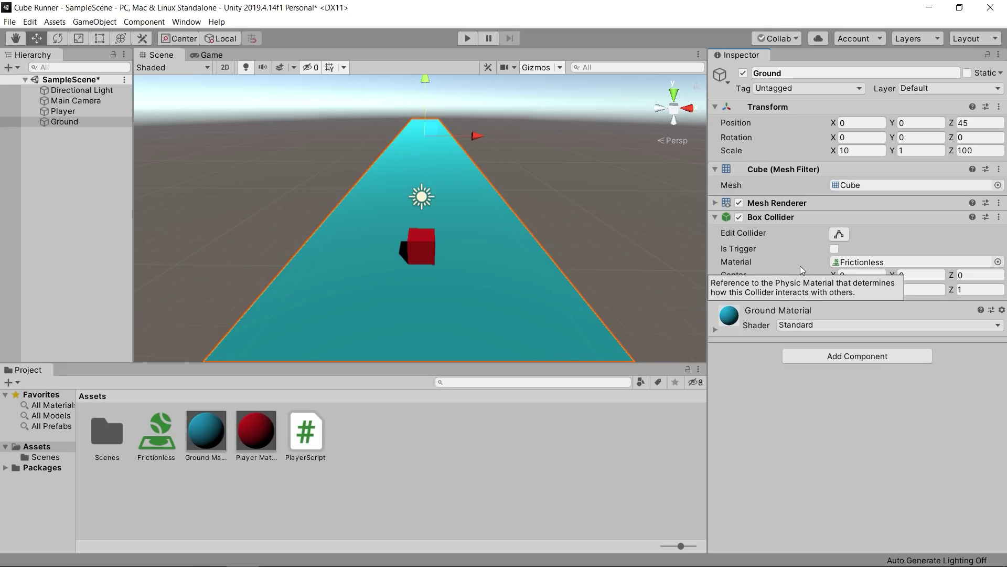
click(466, 39)
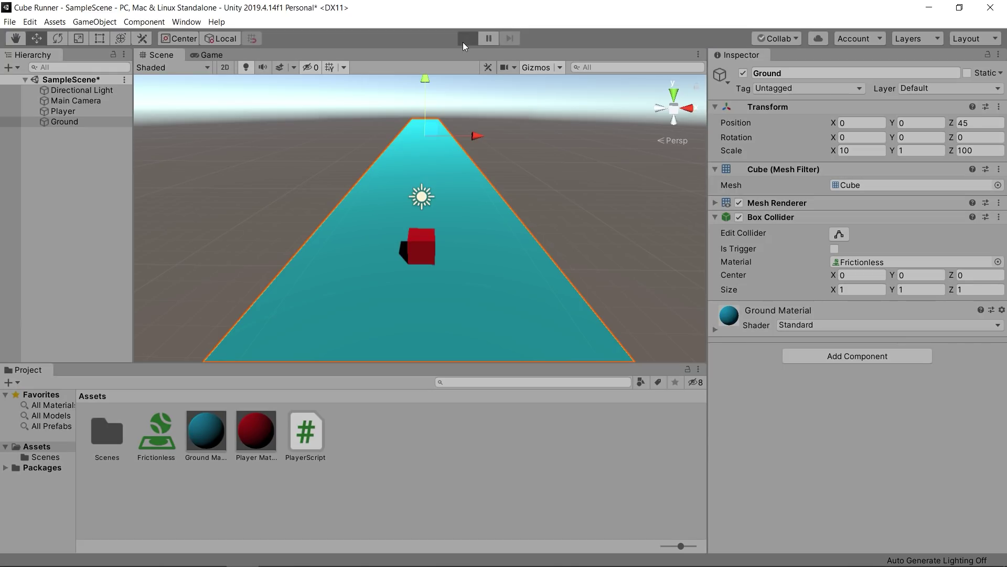